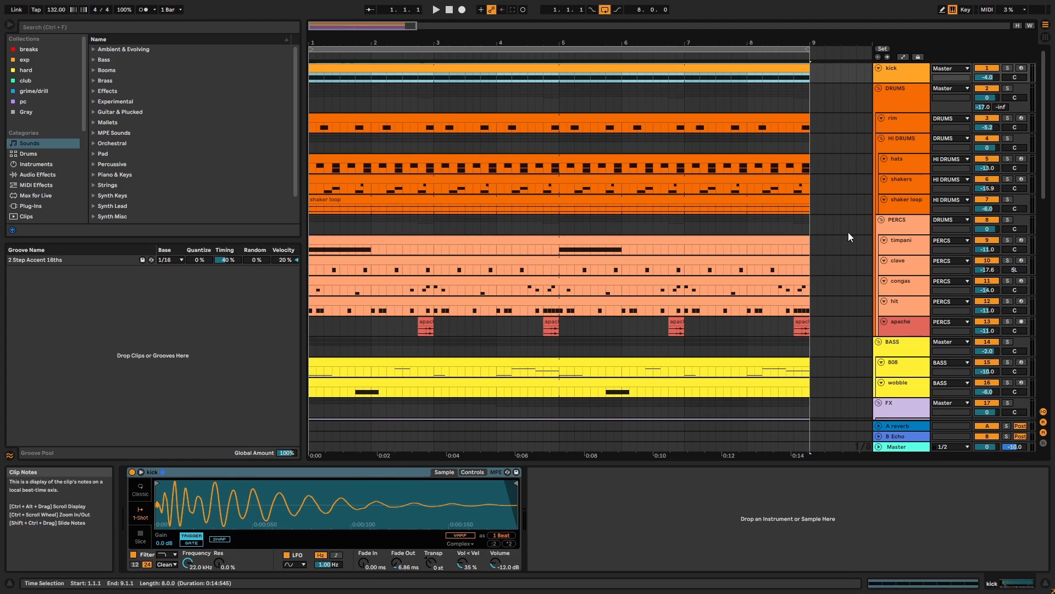
- Audition the kick track in solo, return it to the full mix, and select its sampler device
{"action": "left_click", "coordinate": [1008, 69]}
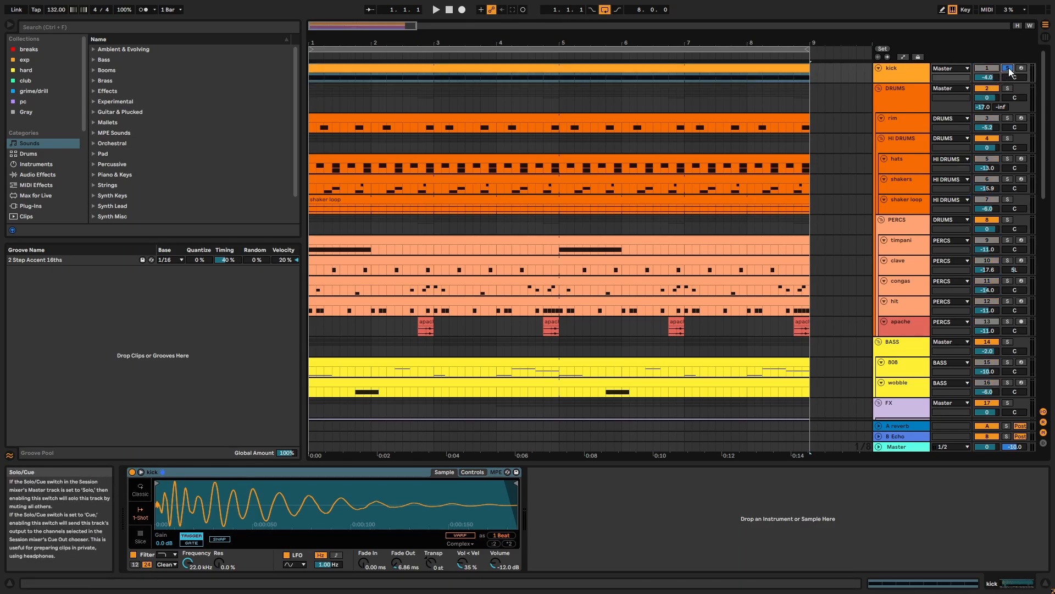
{"action": "key", "text": "space"}
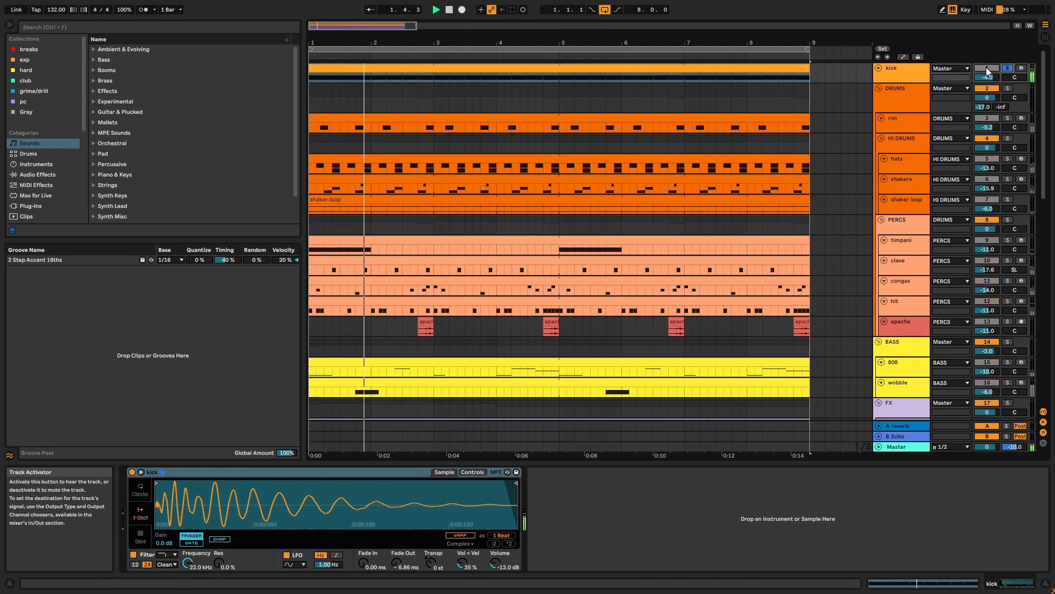
{"action": "left_click", "coordinate": [1004, 68]}
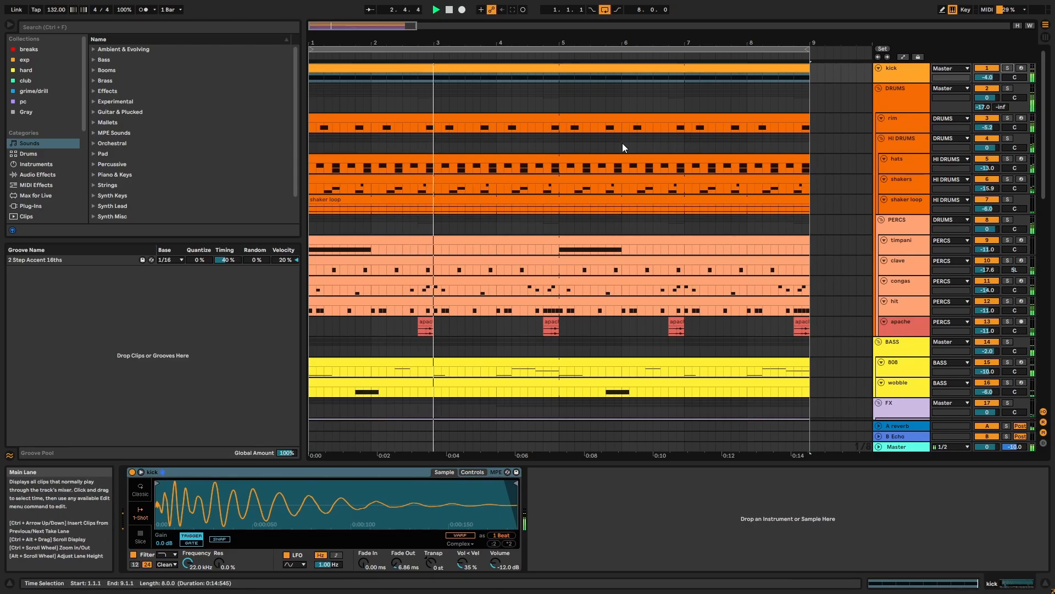
{"action": "left_click", "coordinate": [280, 473]}
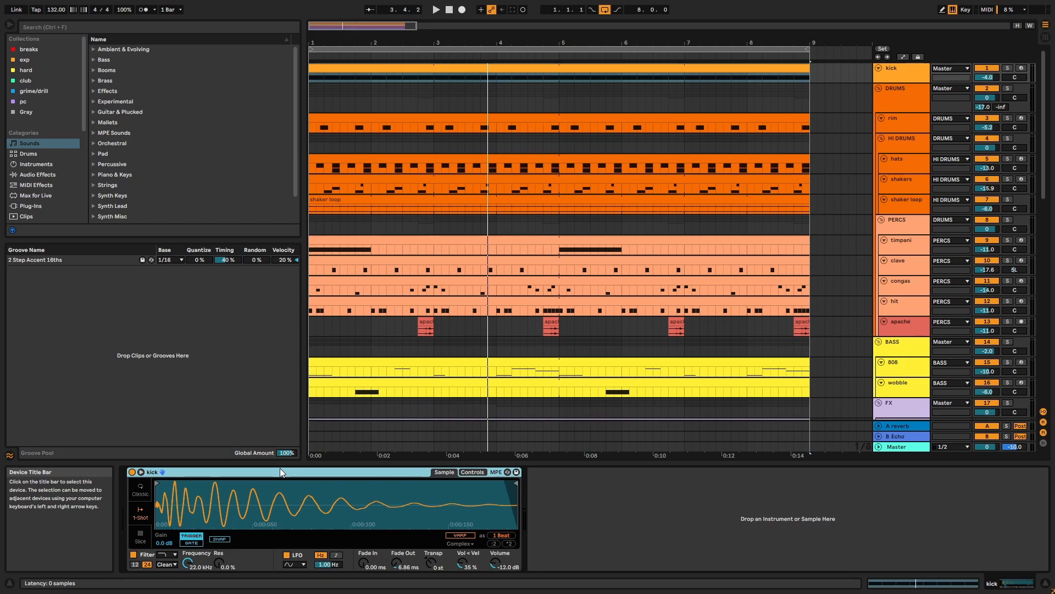
- Select the DRUMS group, solo it and play the loop to hear all the drums together
{"action": "left_click", "coordinate": [910, 91]}
{"action": "left_click", "coordinate": [1008, 88]}
{"action": "key", "text": "space"}
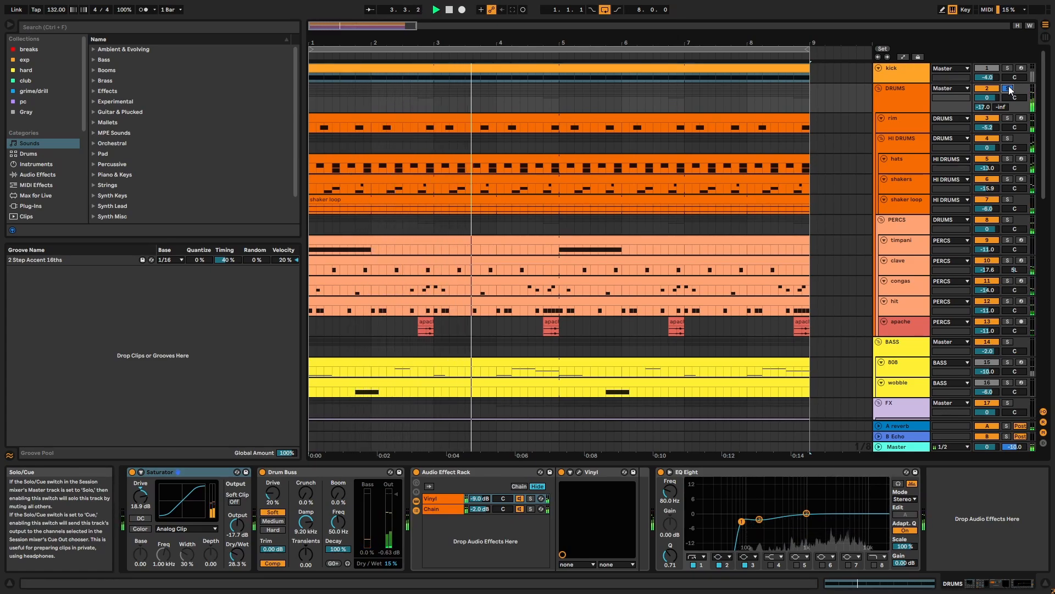
- Examine the MIDI notes of the rim clip, return to its device chain and stop playback
{"action": "double_click", "coordinate": [710, 118]}
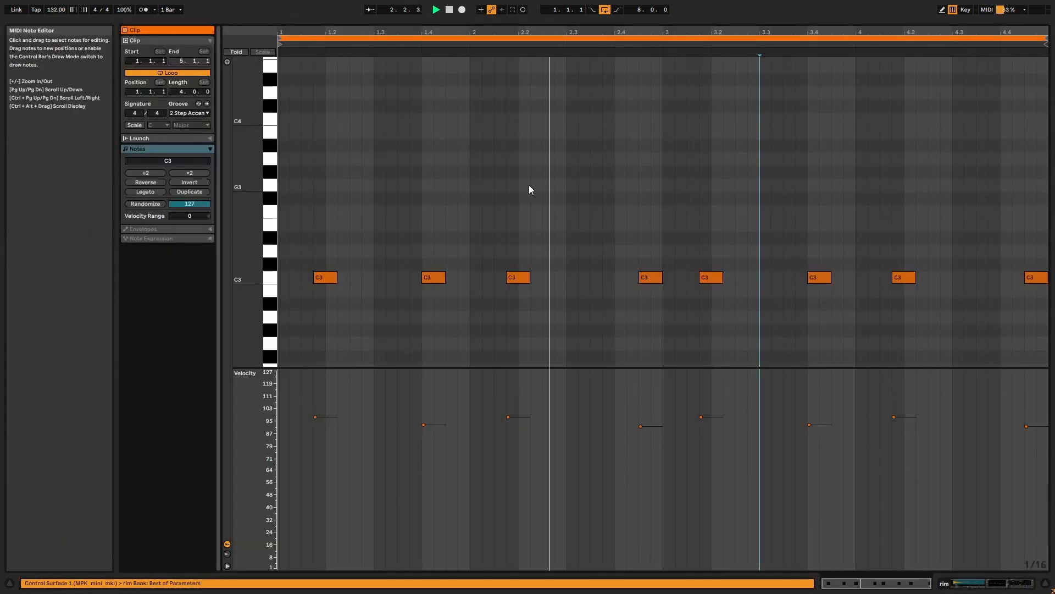
{"action": "key", "text": "shift+Tab"}
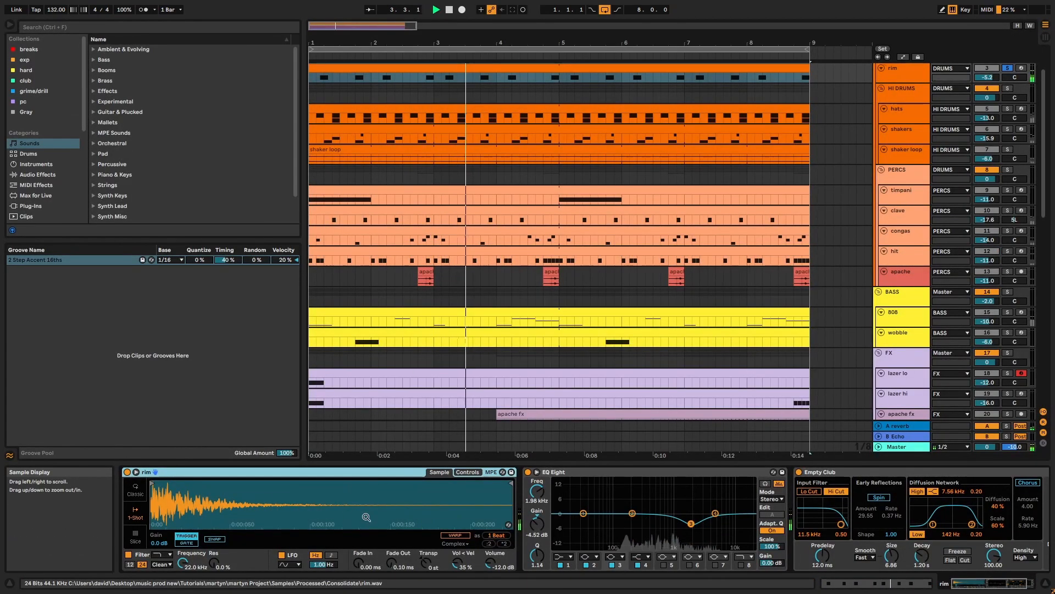
{"action": "key", "text": "space"}
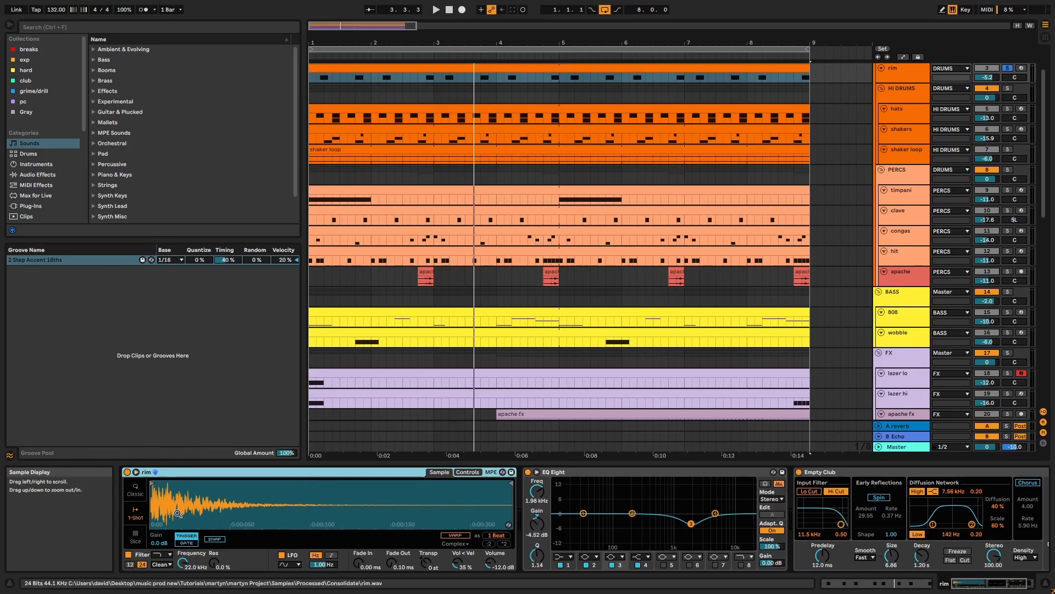
- Review the rim's device chain: the sample, EQ Eight and the Empty Club reverb
{"action": "mouse_move", "coordinate": [159, 486]}
{"action": "left_mouse_down"}
{"action": "mouse_move", "coordinate": [158, 519]}
{"action": "mouse_move", "coordinate": [192, 558]}
{"action": "mouse_move", "coordinate": [160, 490]}
{"action": "left_mouse_up"}
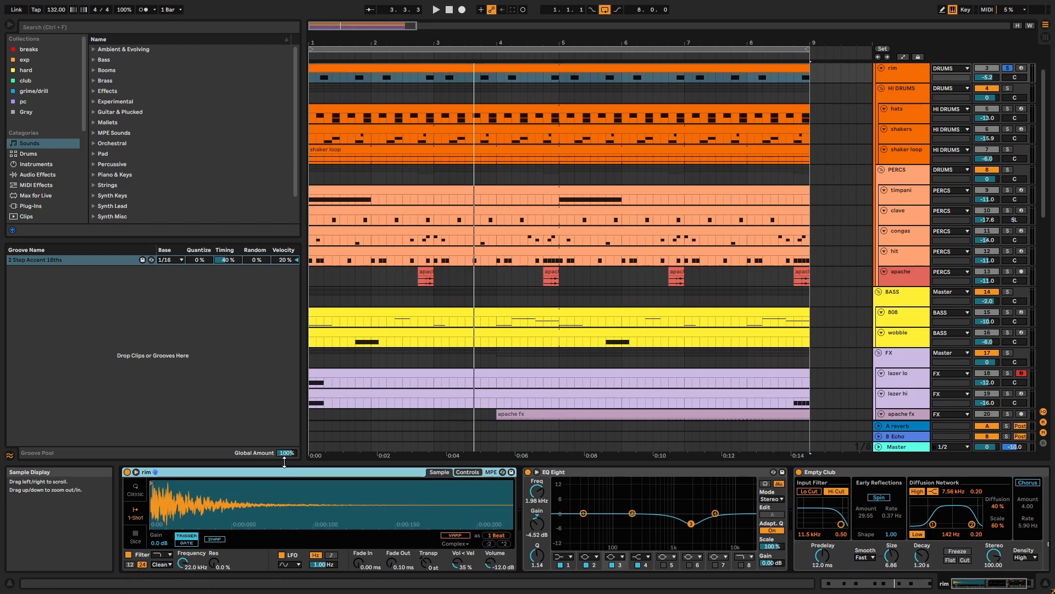
{"action": "left_click", "coordinate": [648, 474]}
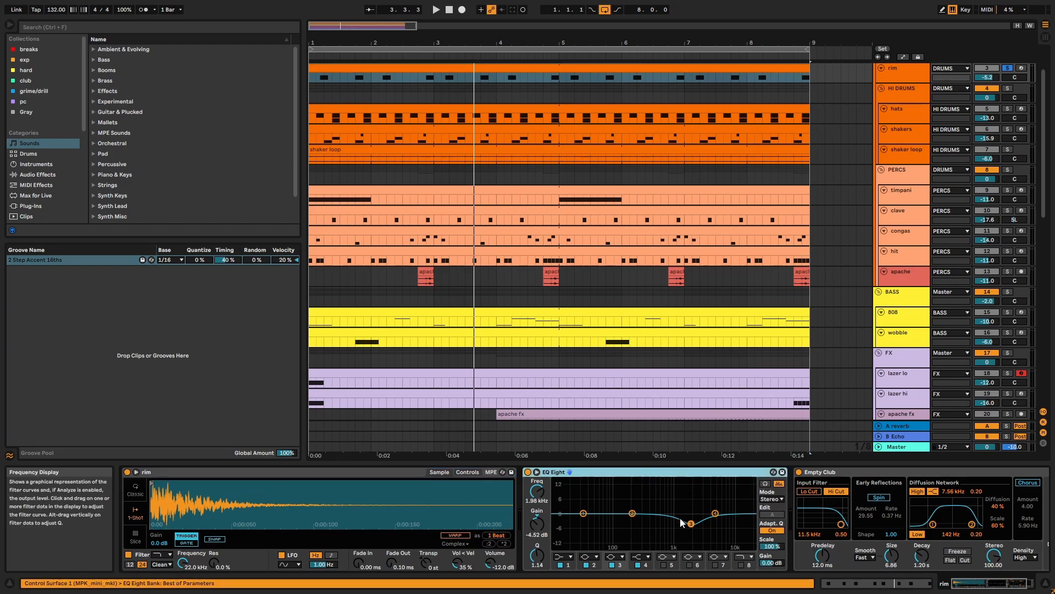
{"action": "left_click", "coordinate": [996, 471]}
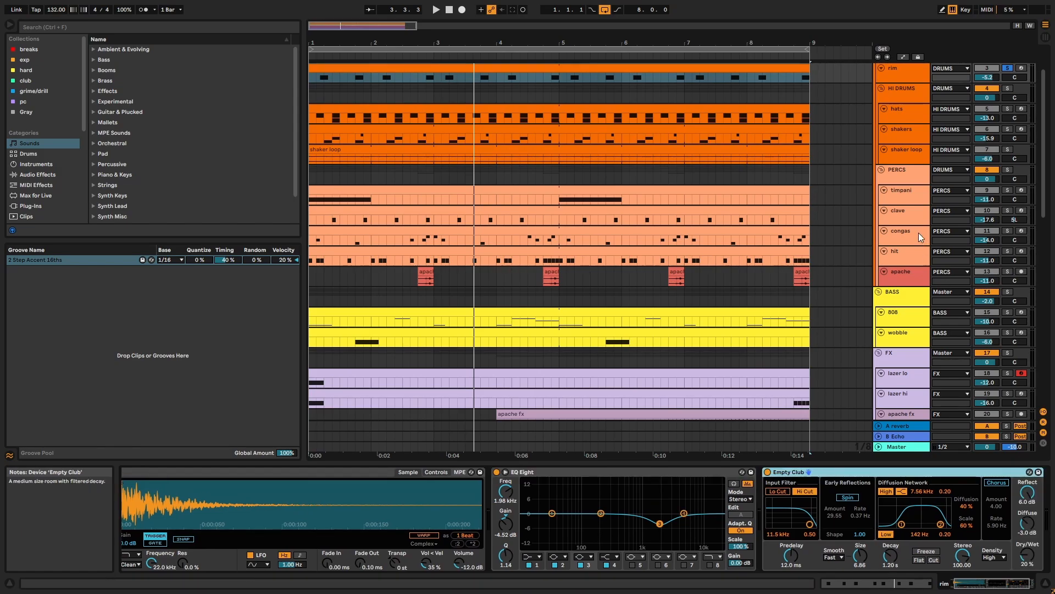
- Play the HI DRUMS group in solo and select the hats clip to show its Drum Rack
{"action": "key", "text": "space"}
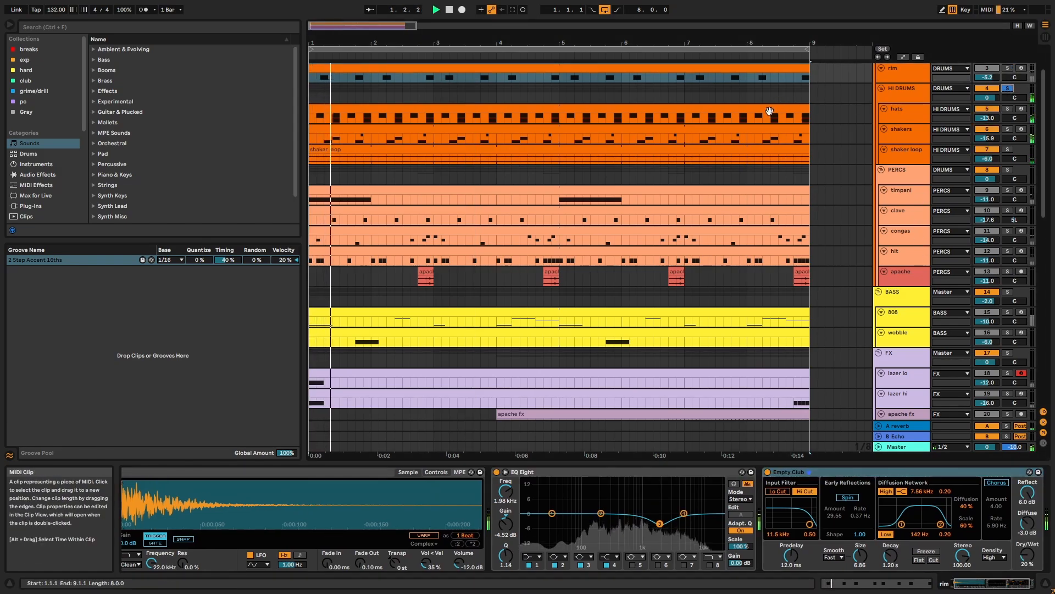
{"action": "left_click", "coordinate": [770, 111]}
{"action": "scroll", "coordinate": [764, 116], "scroll_direction": "up", "scroll_amount": 2}
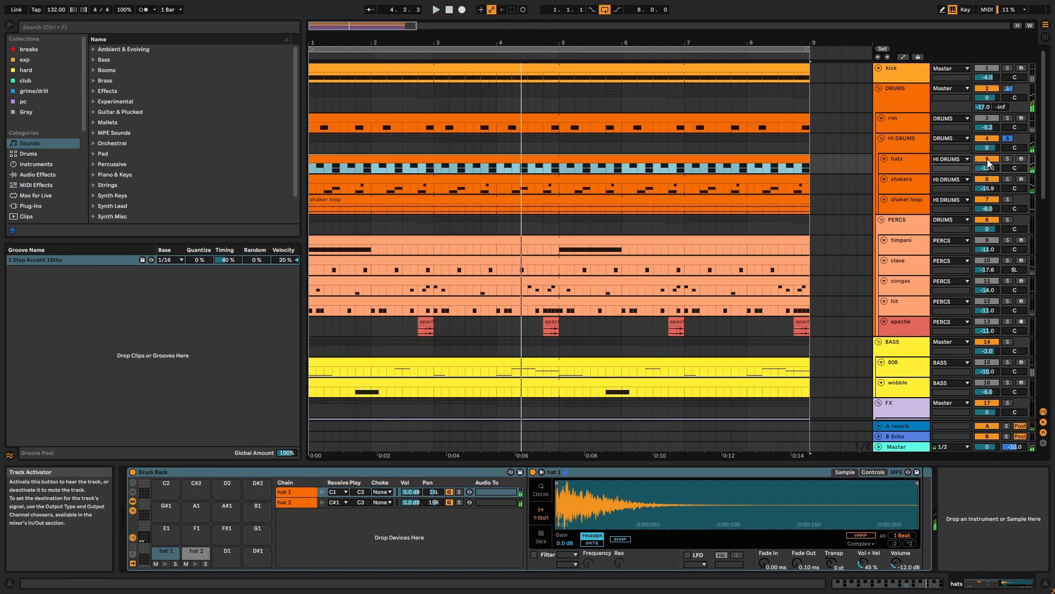
- Solo the hats track, preview the hat 1 and hat 2 pads, and play the pattern
{"action": "left_click", "coordinate": [1007, 158]}
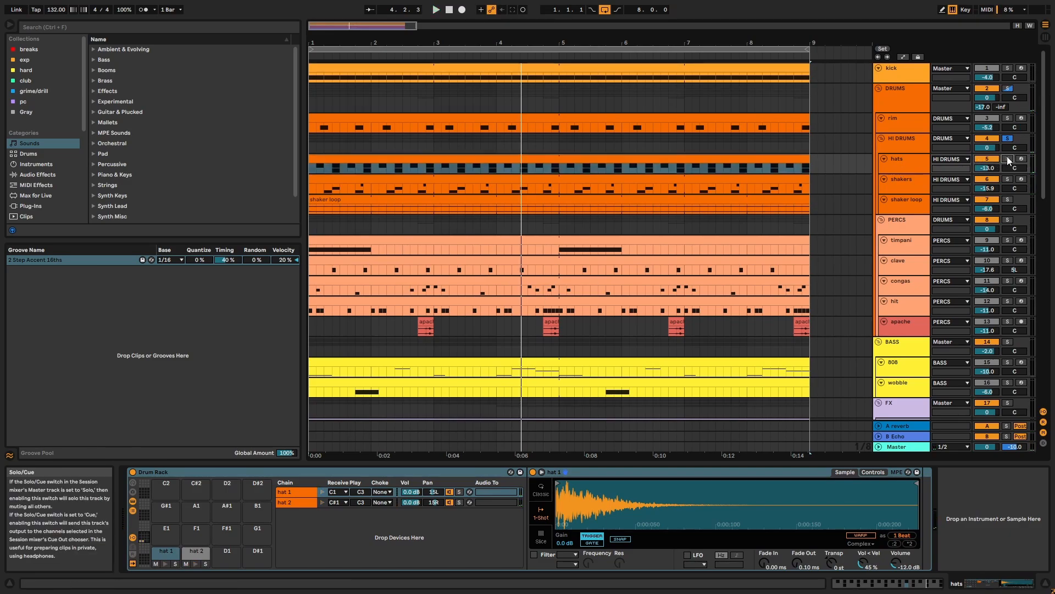
{"action": "left_click", "coordinate": [164, 564]}
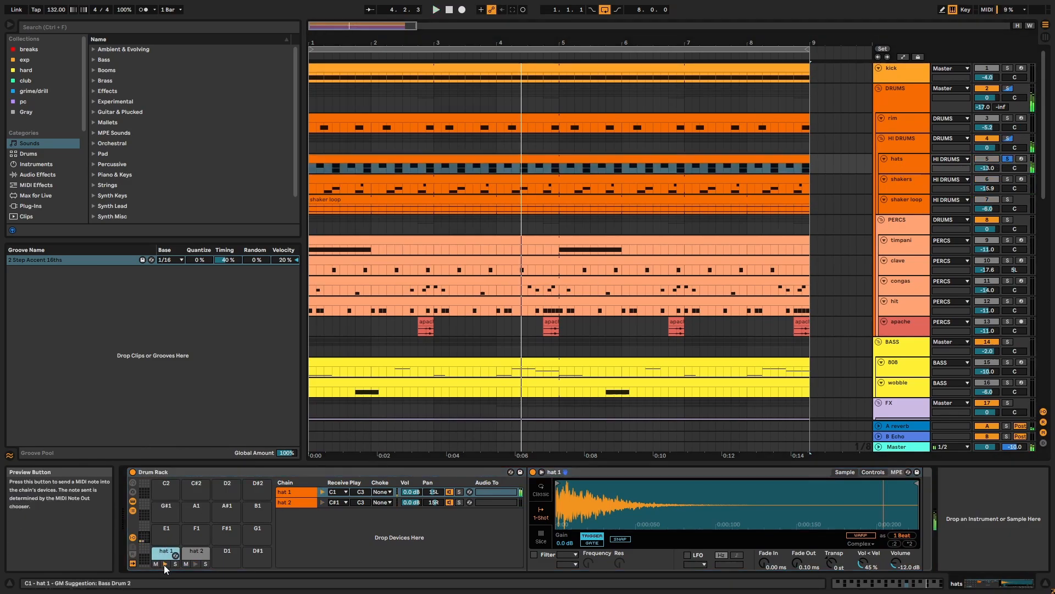
{"action": "left_click", "coordinate": [194, 565]}
{"action": "key", "text": "space"}
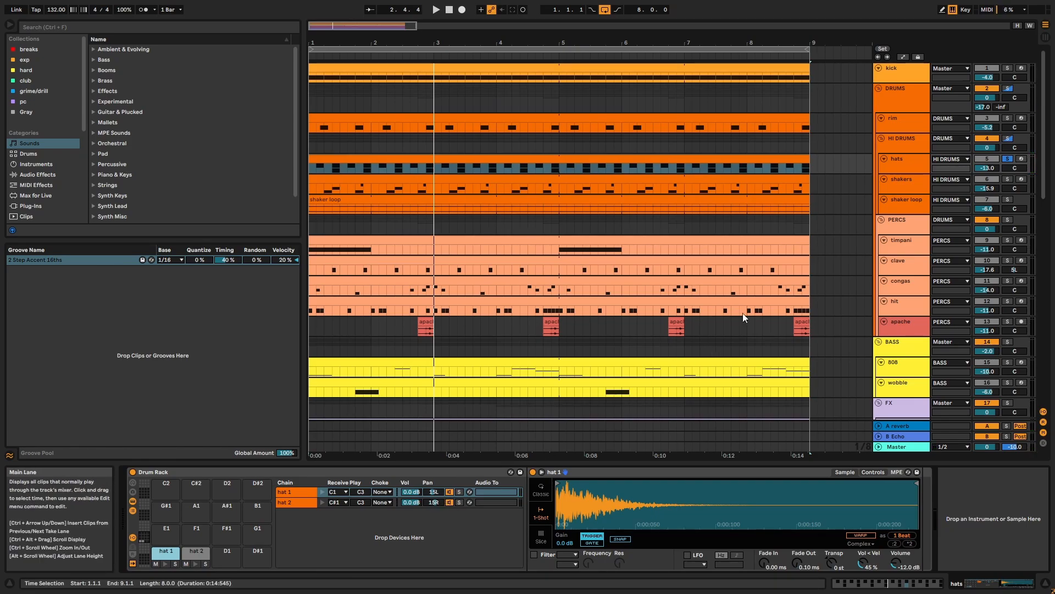
- Solo the shakers track, preview its Drum Rack sounds, and select the shaker 2 pad
{"action": "left_click", "coordinate": [1018, 175]}
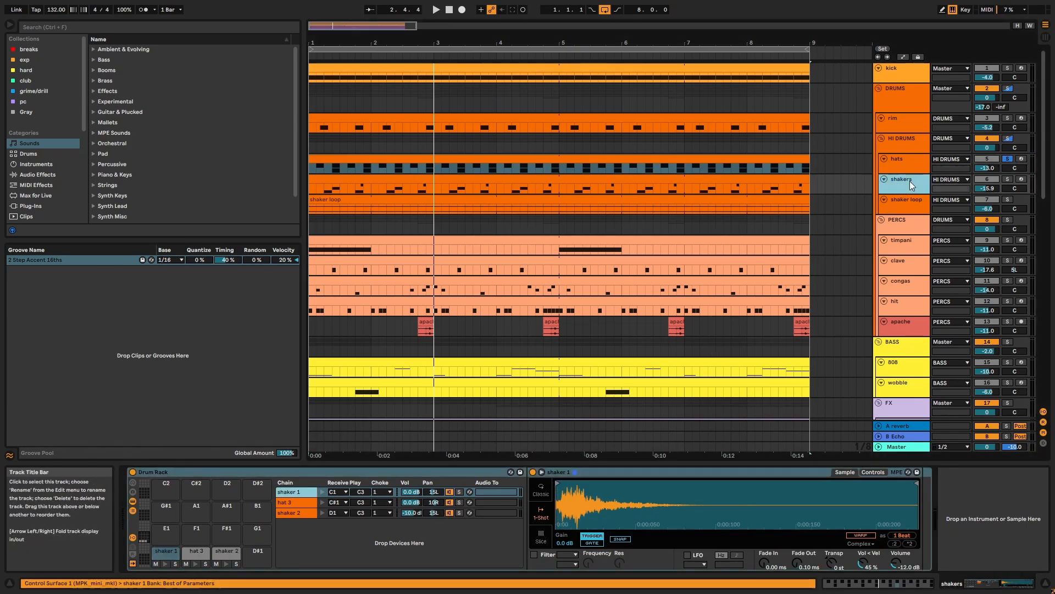
{"action": "left_click", "coordinate": [1008, 179]}
{"action": "left_click", "coordinate": [165, 564]}
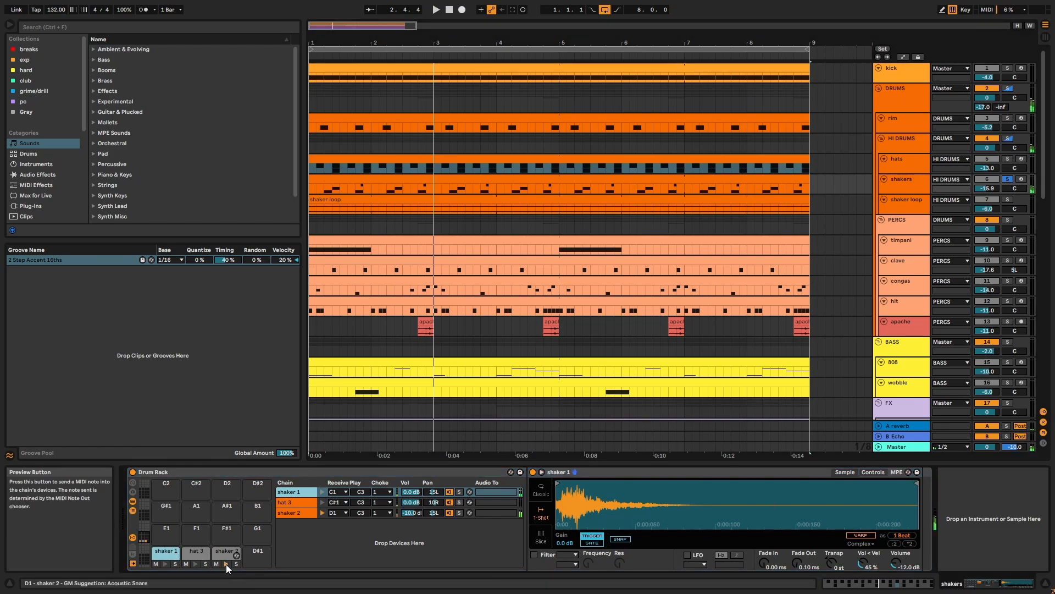
{"action": "left_click", "coordinate": [197, 565]}
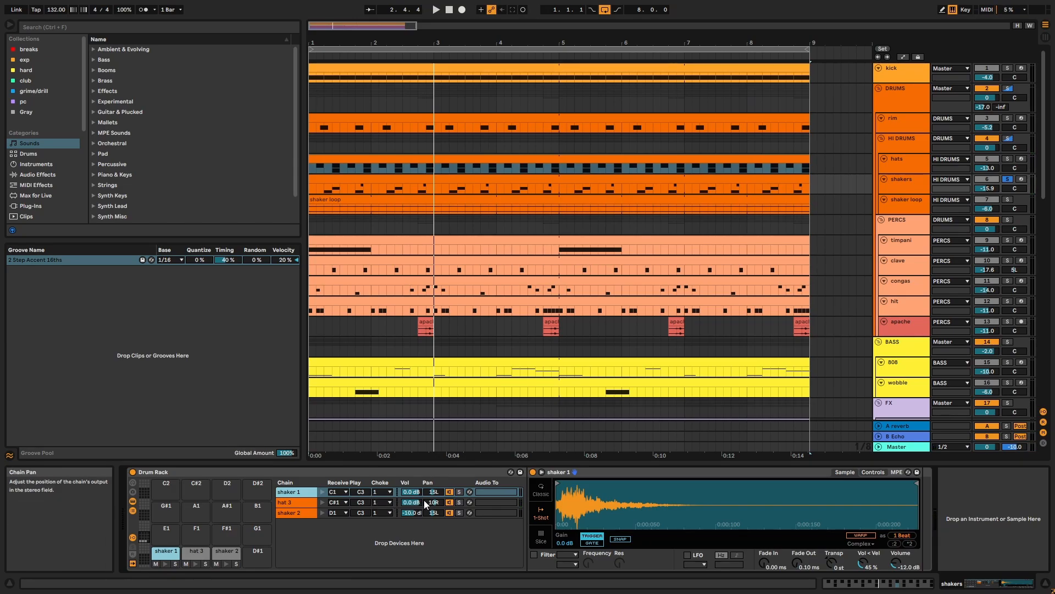
{"action": "left_click", "coordinate": [224, 554]}
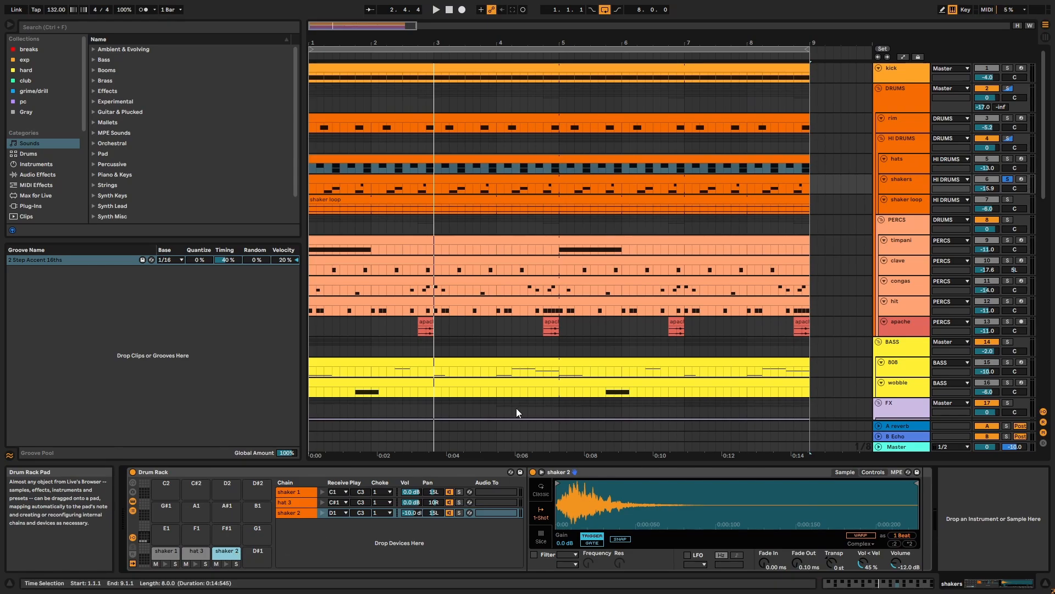
- Play the shakers clip while examining its MIDI notes, check the grid options, and select the first shaker 2 note
{"action": "double_click", "coordinate": [683, 176]}
{"action": "key", "text": "space"}
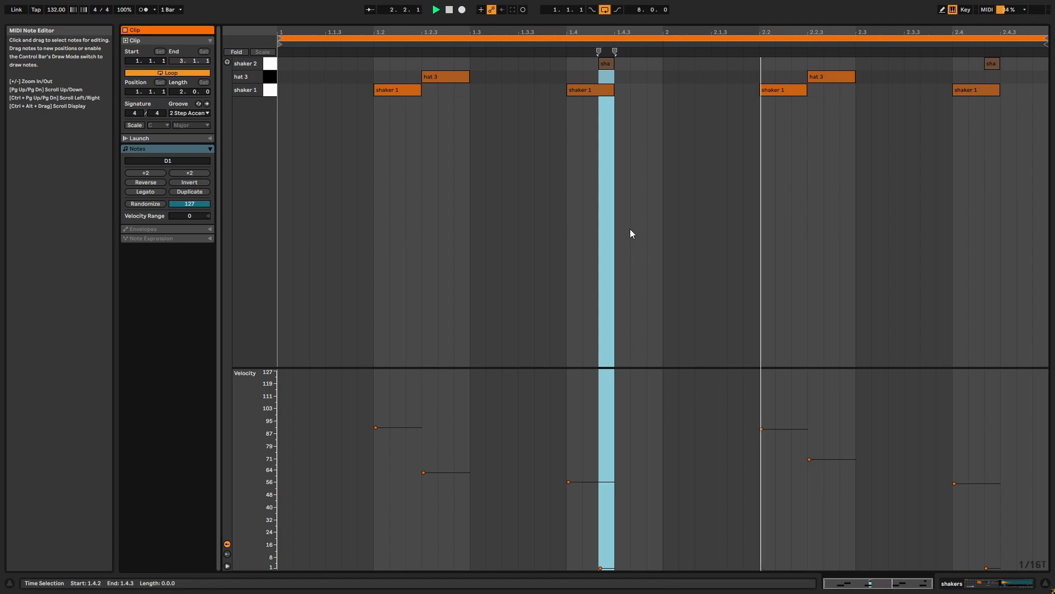
{"action": "right_click", "coordinate": [650, 77]}
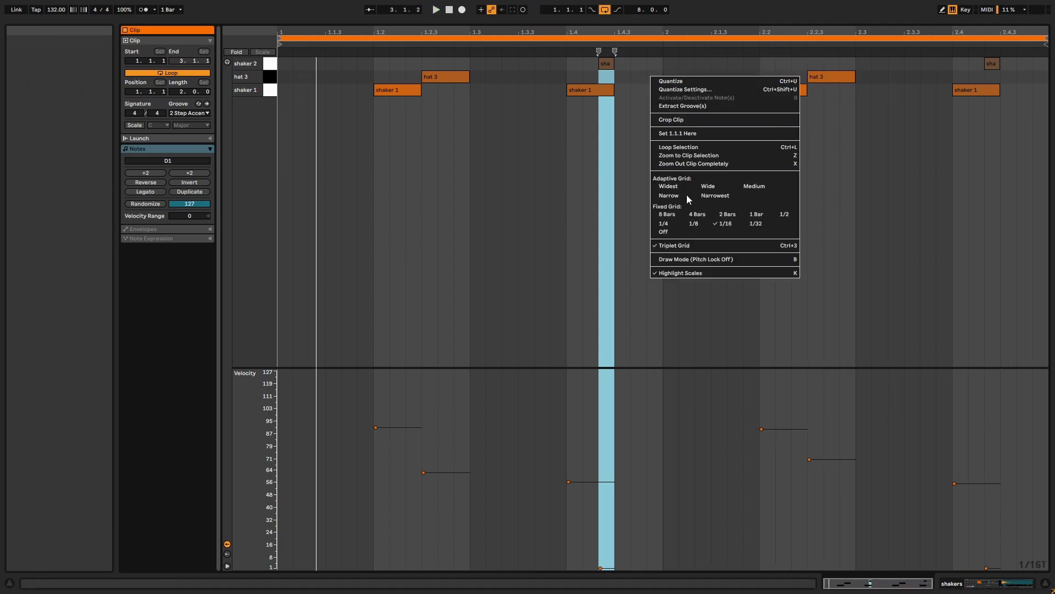
{"action": "left_click", "coordinate": [616, 125]}
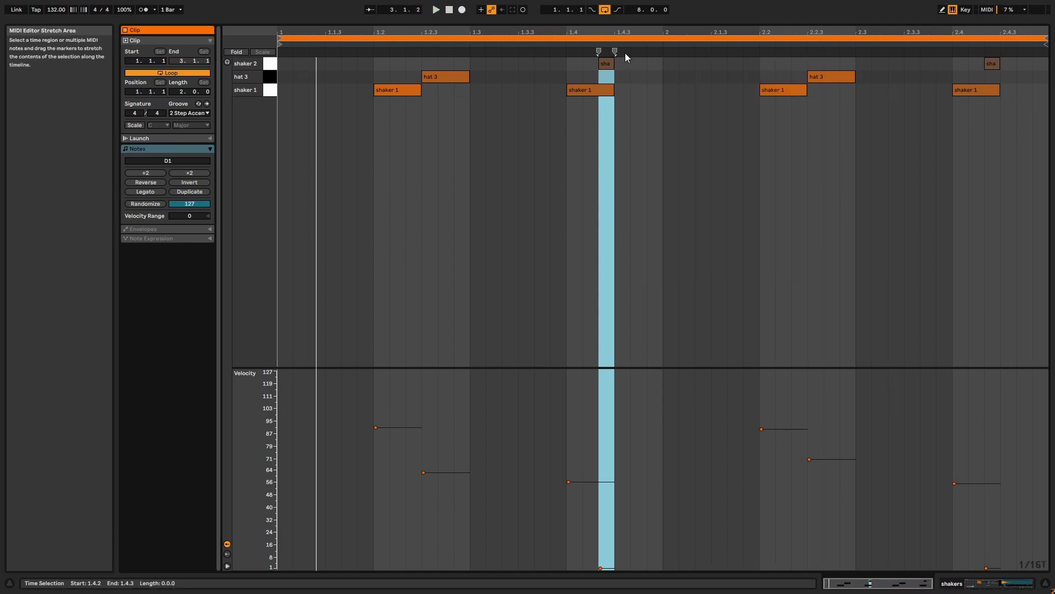
{"action": "left_click", "coordinate": [606, 63]}
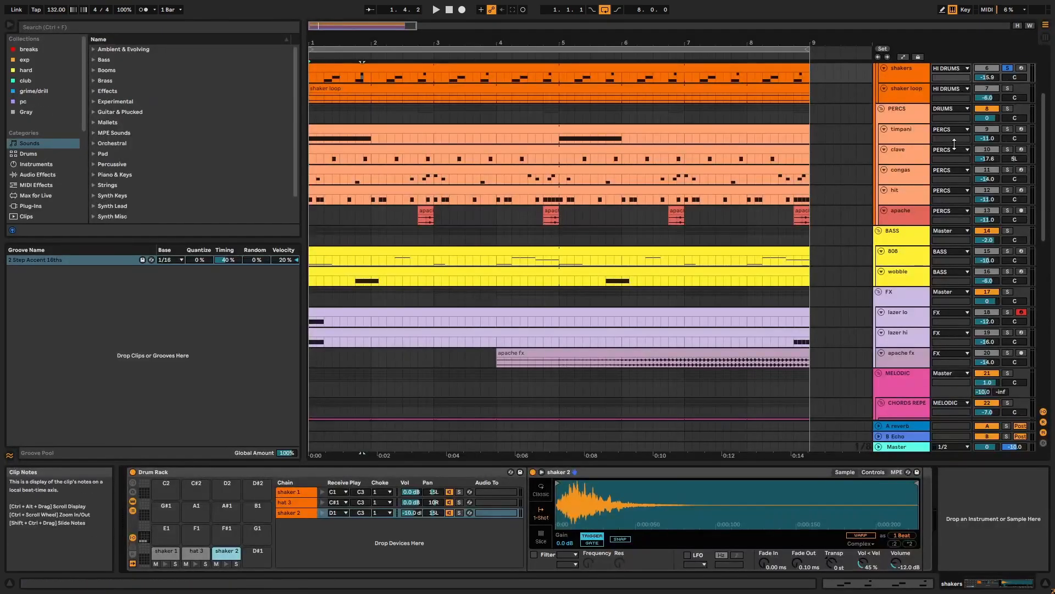
- Solo the shaker loop track, inspect its Wider plug-in, close the plug-in window and play the loop
{"action": "scroll", "coordinate": [924, 123], "scroll_direction": "up", "scroll_amount": 1}
{"action": "left_click", "coordinate": [924, 123]}
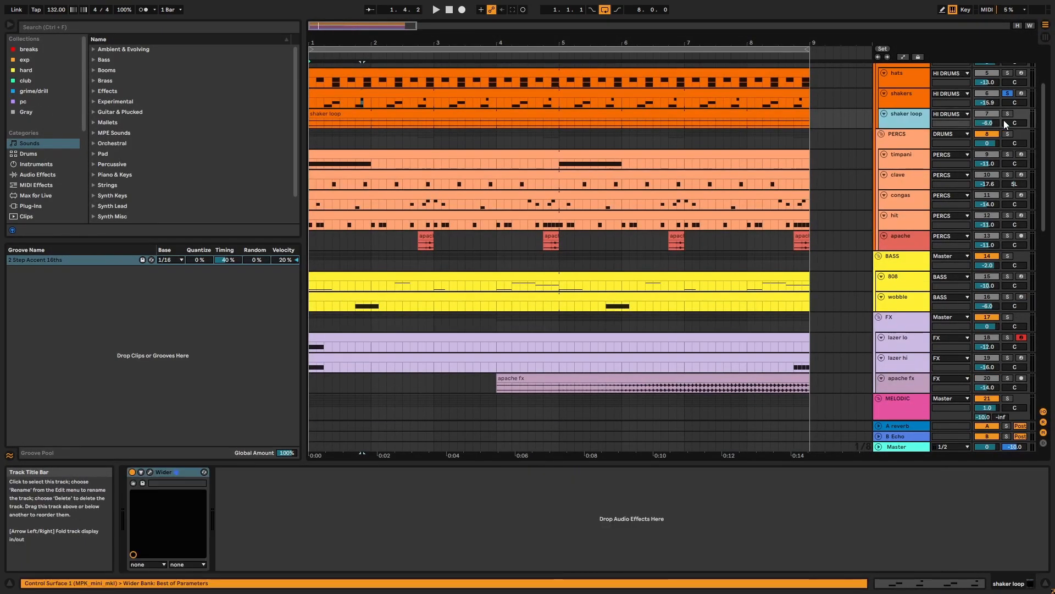
{"action": "left_click", "coordinate": [1010, 113]}
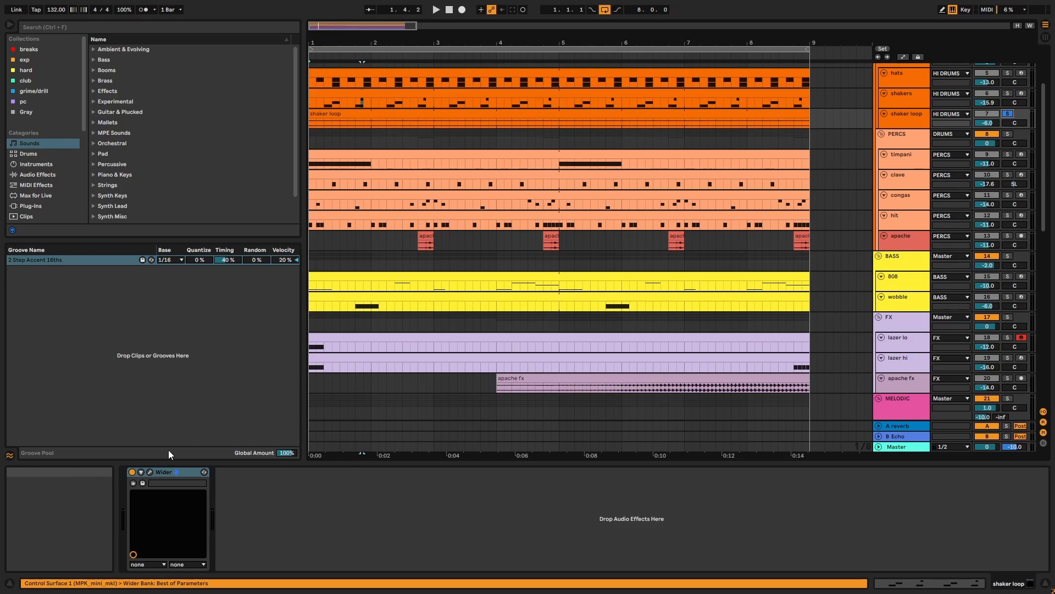
{"action": "left_click", "coordinate": [151, 472]}
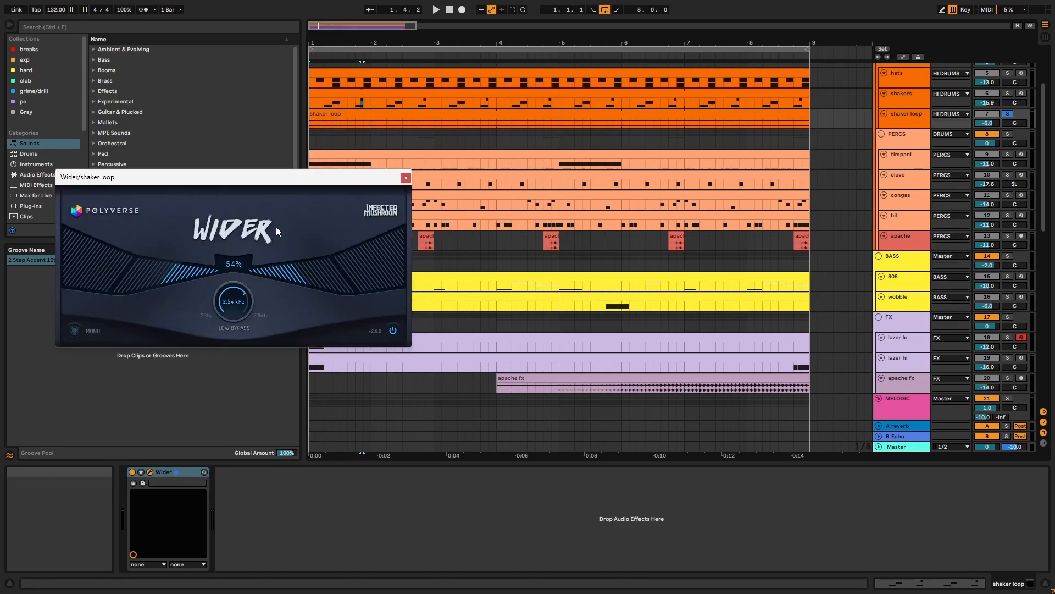
{"action": "left_click", "coordinate": [406, 177]}
{"action": "key", "text": "space"}
- Unsolo the shaker loop, play the full mix, and mute and unmute the shaker loop to compare
{"action": "scroll", "coordinate": [800, 165], "scroll_direction": "up", "scroll_amount": 3}
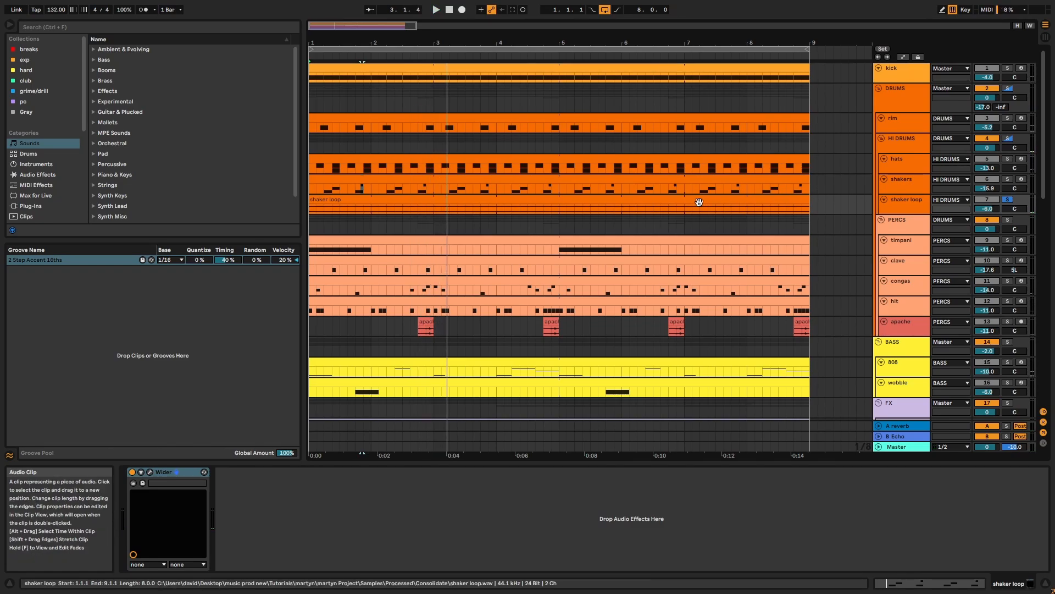
{"action": "left_click", "coordinate": [1007, 199]}
{"action": "key", "text": "space"}
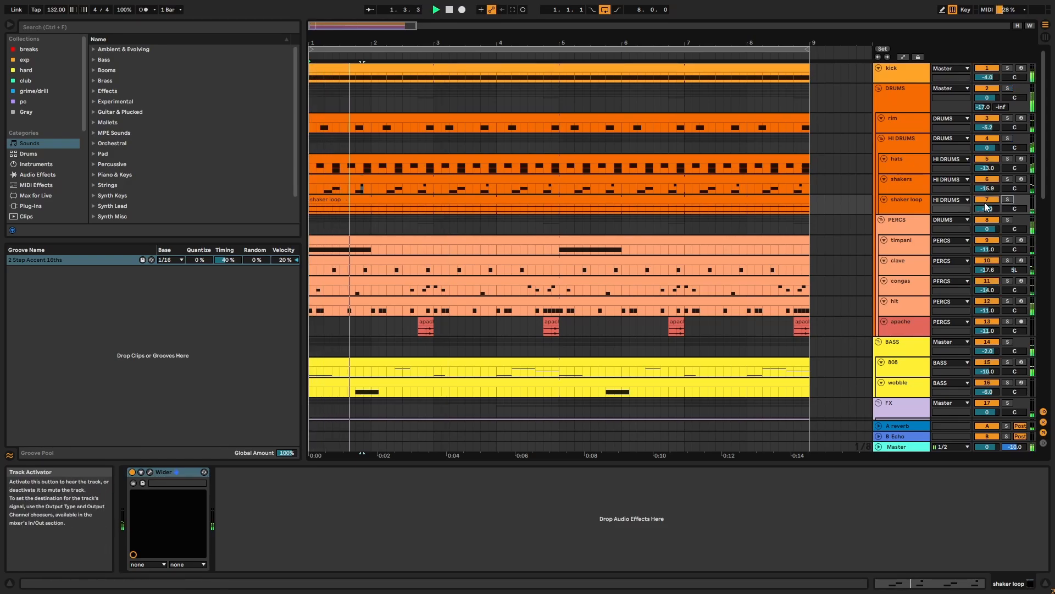
{"action": "left_click", "coordinate": [986, 200]}
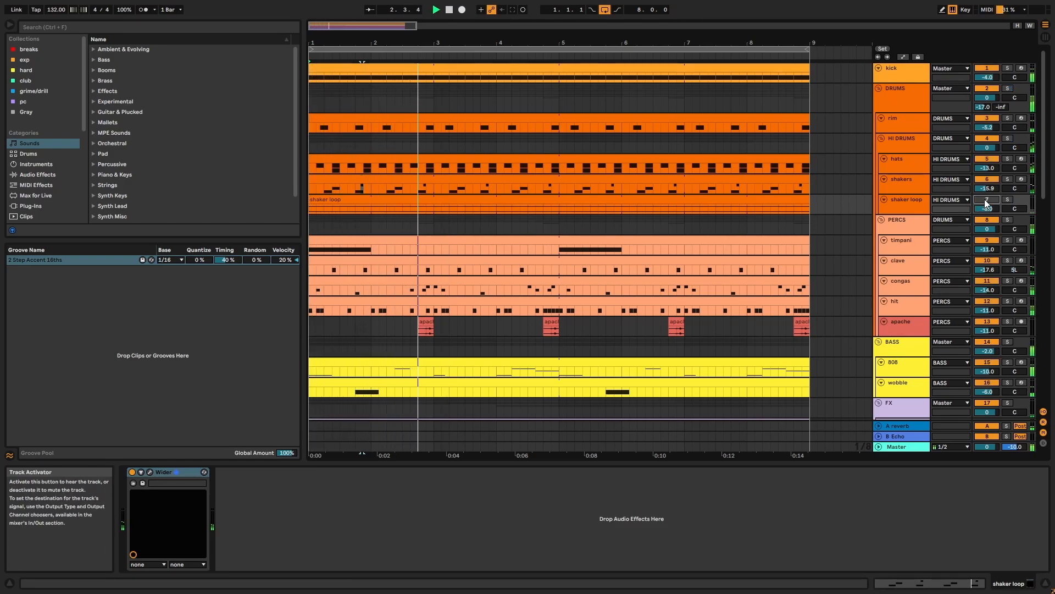
{"action": "left_click", "coordinate": [985, 199]}
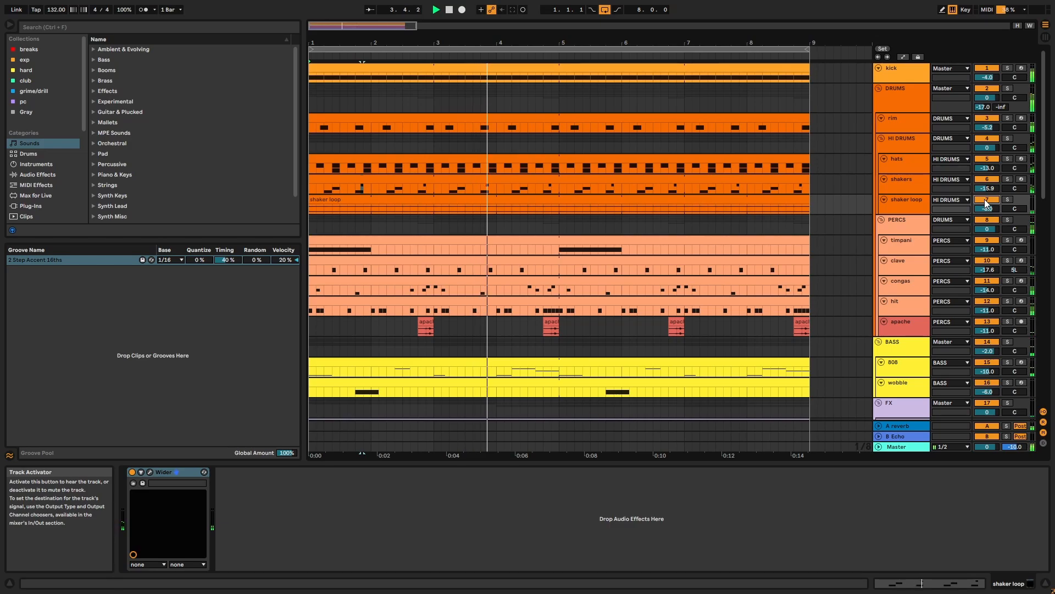
- Select the PERCS group, solo it and play the percussion parts
{"action": "left_click", "coordinate": [912, 224]}
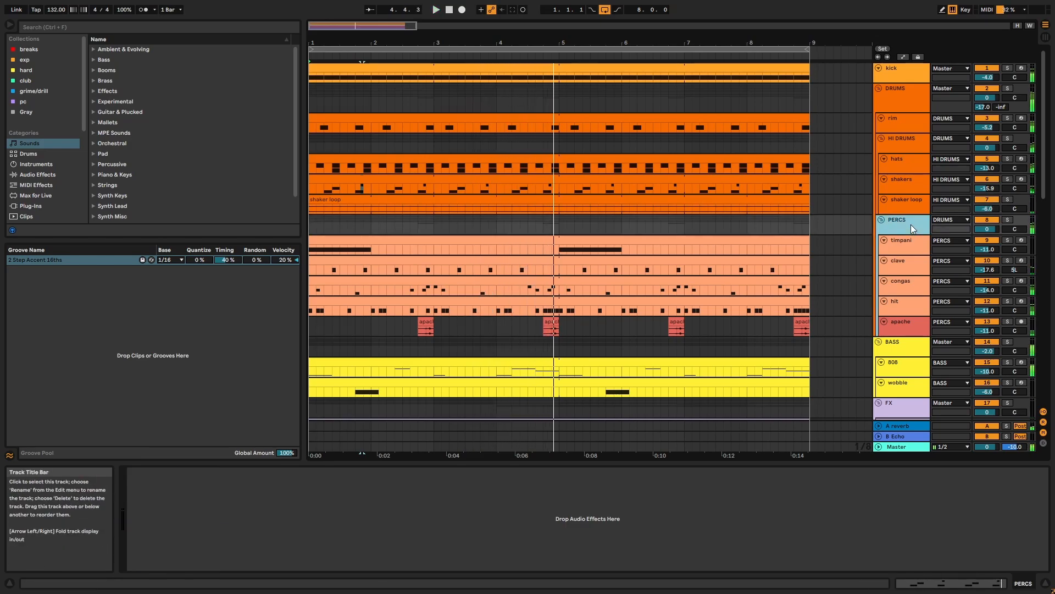
{"action": "left_click", "coordinate": [1007, 219]}
{"action": "key", "text": "space"}
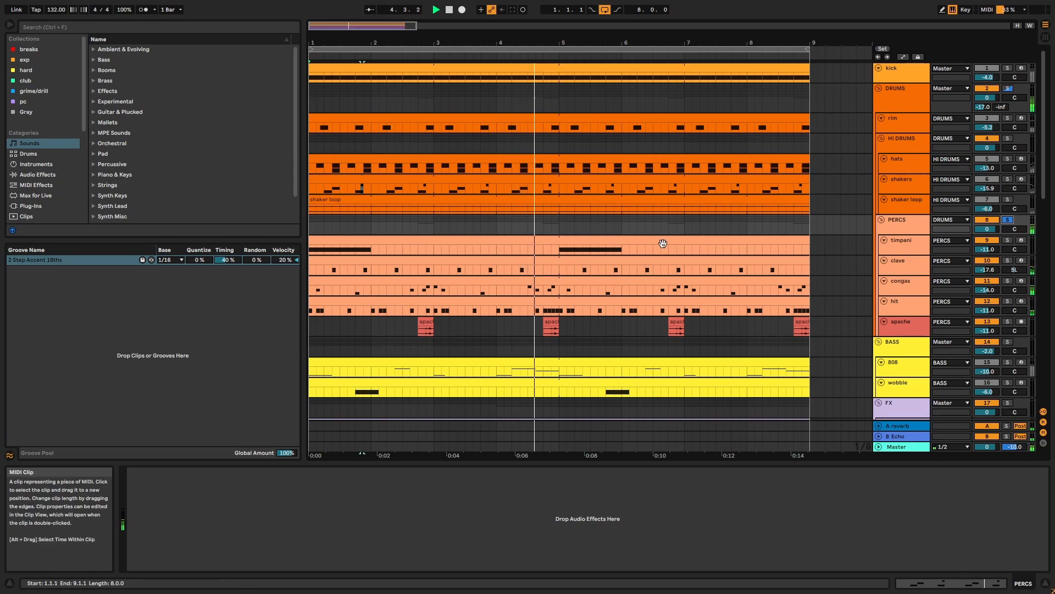
- Select the timpani clip, stop playback and show the Vocoder in the track's device chain
{"action": "left_click", "coordinate": [633, 240]}
{"action": "key", "text": "space"}
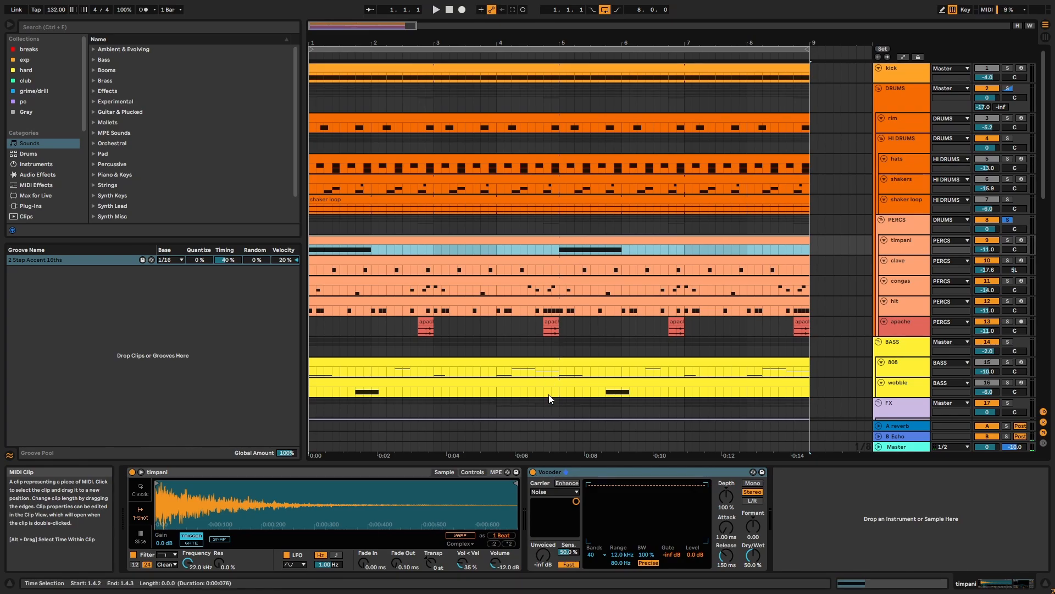
{"action": "left_click", "coordinate": [572, 473]}
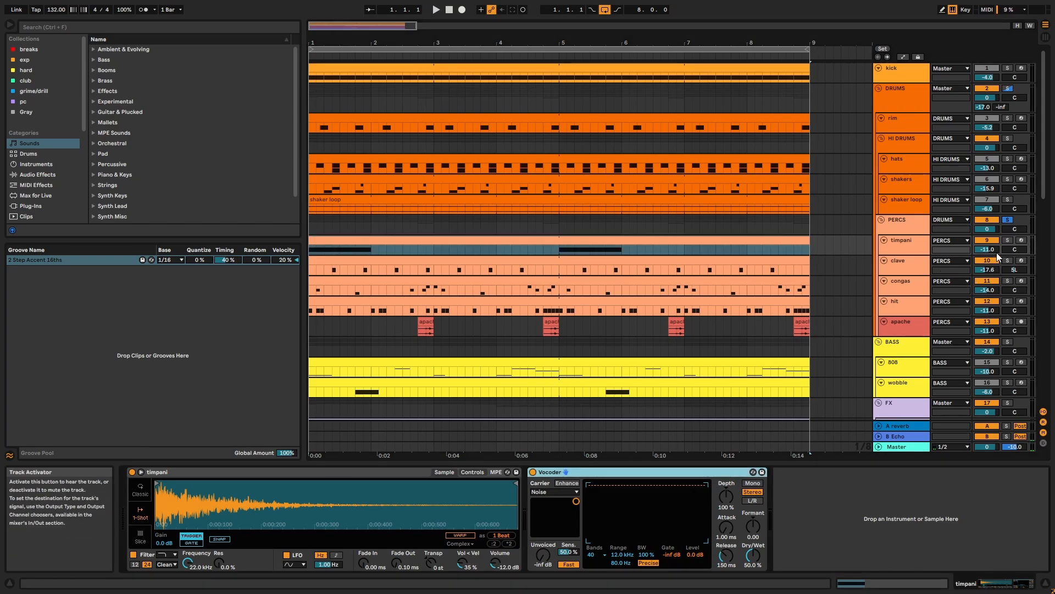
- Solo the timpani track and replay its opening, toggling the Vocoder to compare the sound
{"action": "left_click", "coordinate": [1007, 240]}
{"action": "key", "text": "space"}
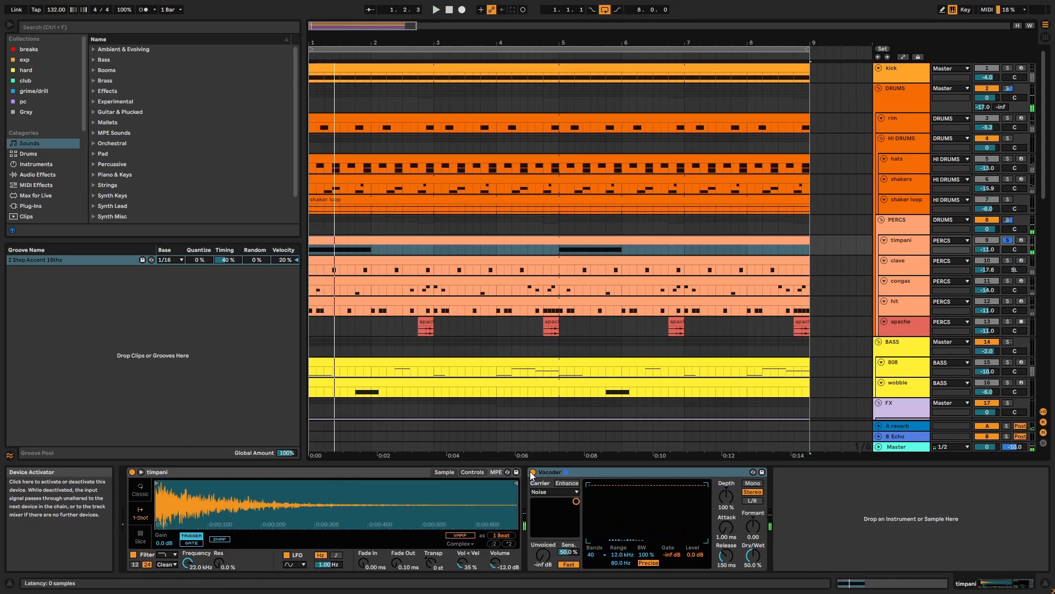
{"action": "left_click", "coordinate": [531, 474]}
{"action": "key", "text": "space"}
{"action": "key", "text": "space"}
{"action": "key", "text": "space"}
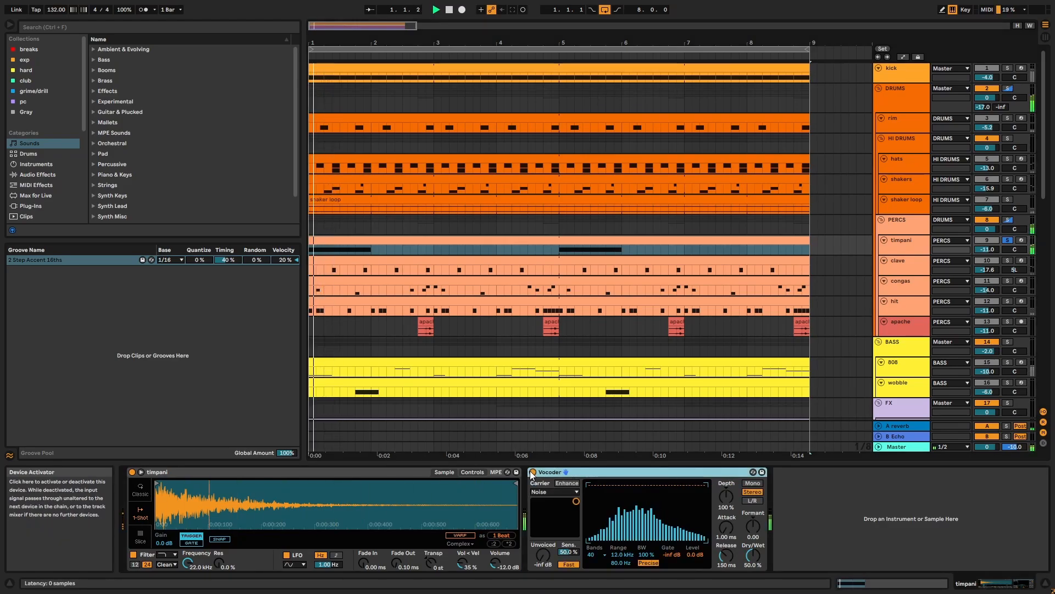
- Solo and play the clave track, view its clip's MIDI notes and return to the device chain
{"action": "left_click", "coordinate": [892, 270]}
{"action": "left_click", "coordinate": [1007, 261]}
{"action": "key", "text": "space"}
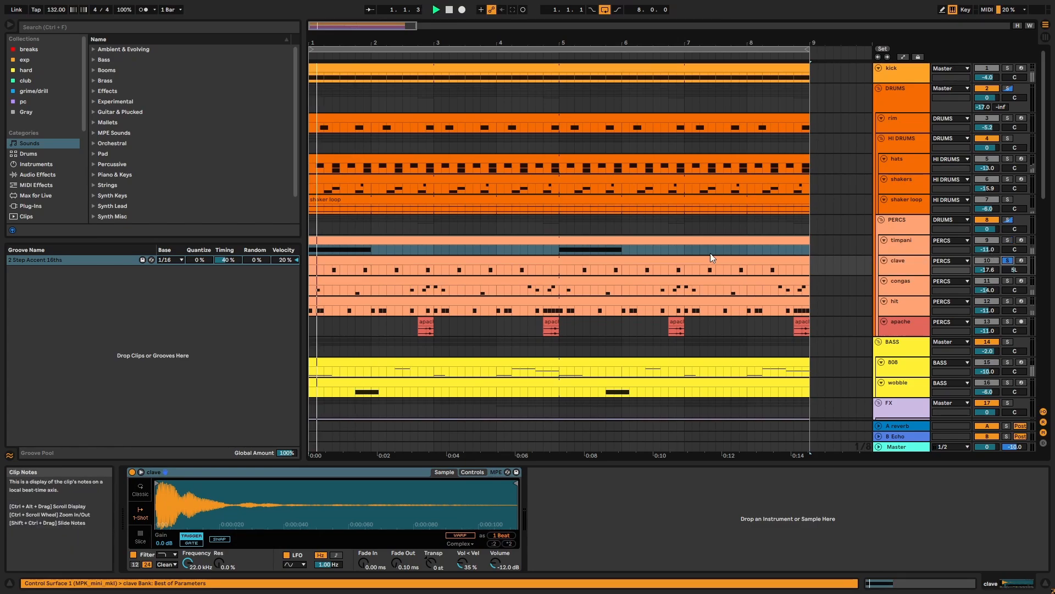
{"action": "double_click", "coordinate": [711, 262]}
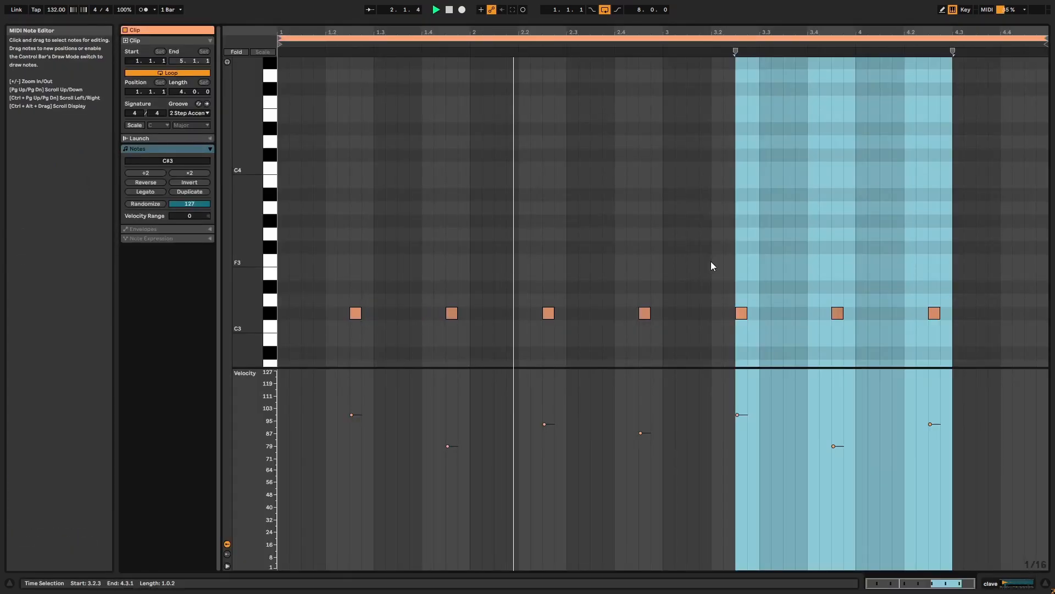
{"action": "key", "text": "shift+Tab"}
{"action": "scroll", "coordinate": [710, 262], "scroll_direction": "up", "scroll_amount": 2}
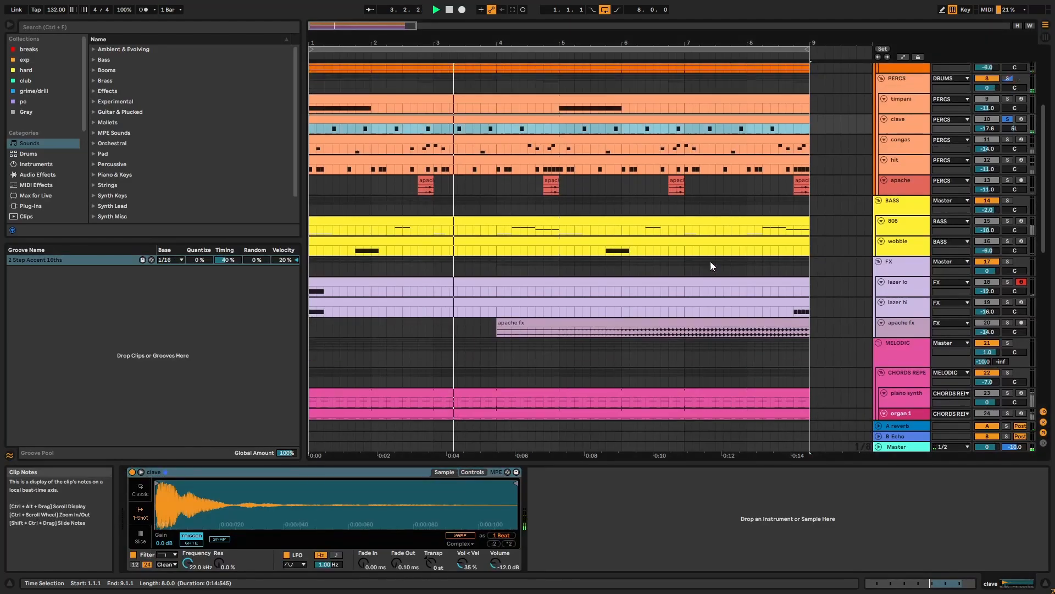
- Solo the congas track and preview the conga 1, conga 2 and conga 3 pads in its Drum Rack
{"action": "left_click", "coordinate": [902, 138]}
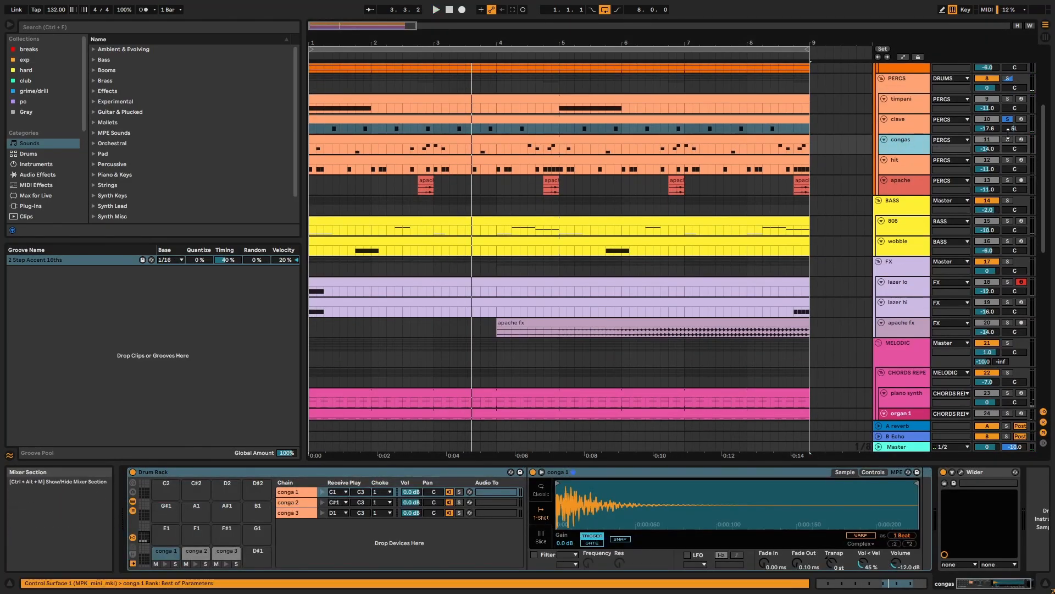
{"action": "left_click", "coordinate": [1008, 139]}
{"action": "left_click", "coordinate": [166, 563]}
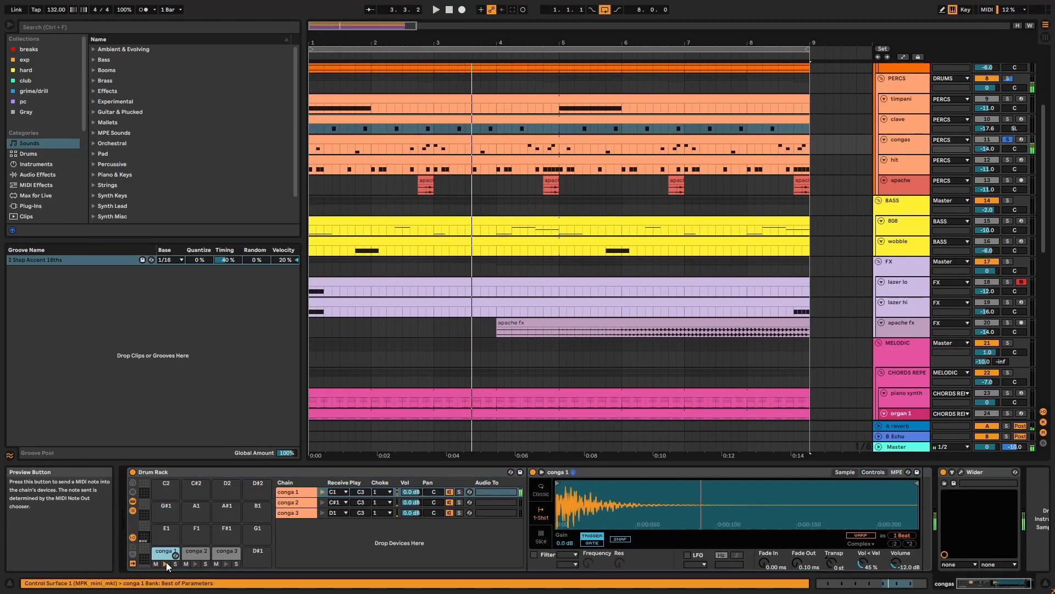
{"action": "left_click", "coordinate": [196, 563]}
{"action": "left_click", "coordinate": [225, 564]}
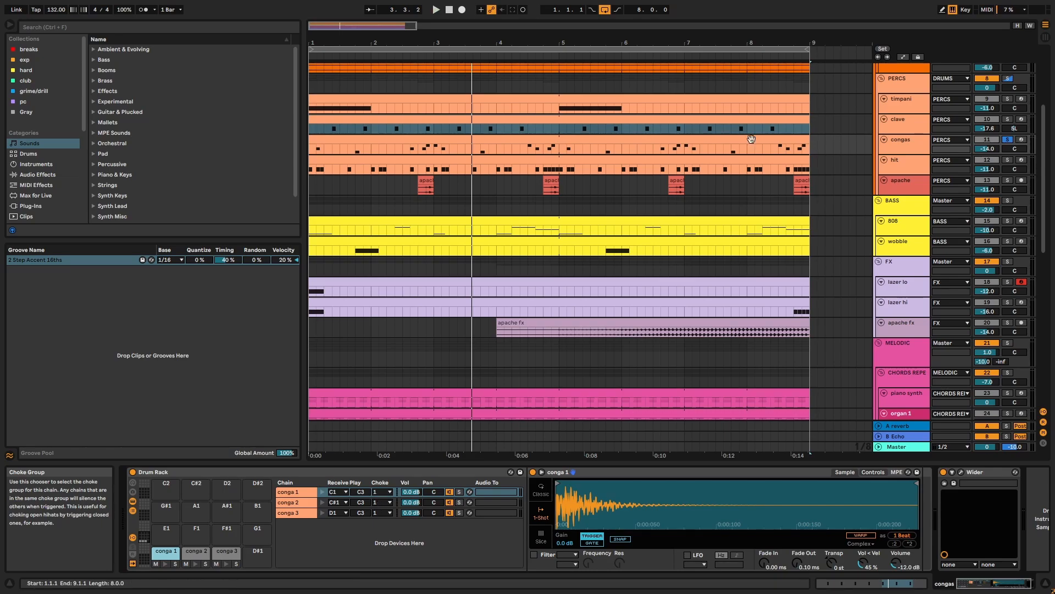
- Play the congas part, view its clip's MIDI notes and return to the device chain
{"action": "key", "text": "space"}
{"action": "double_click", "coordinate": [709, 139]}
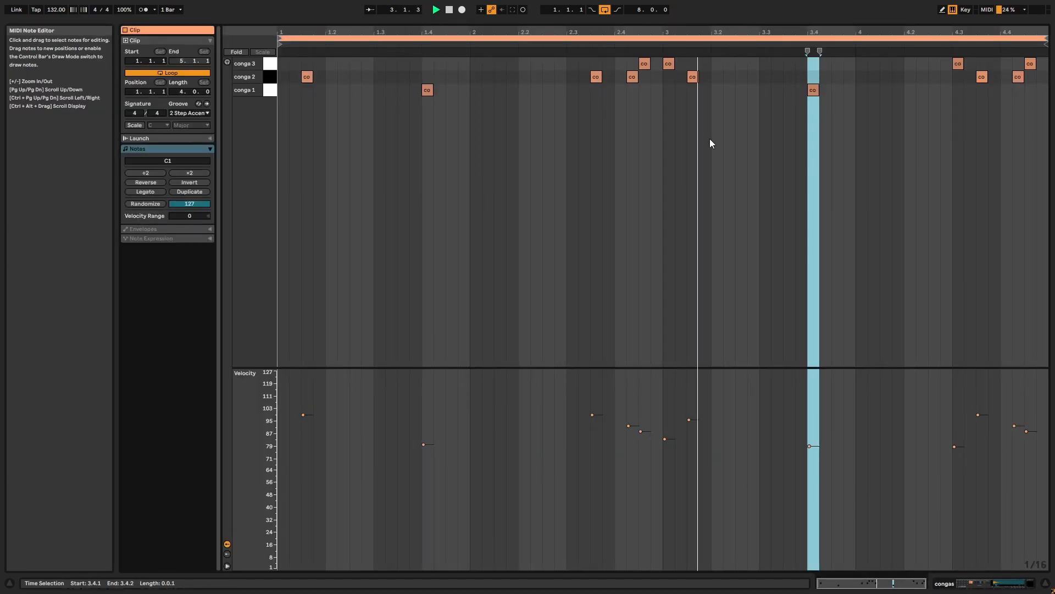
{"action": "key", "text": "shift+Tab"}
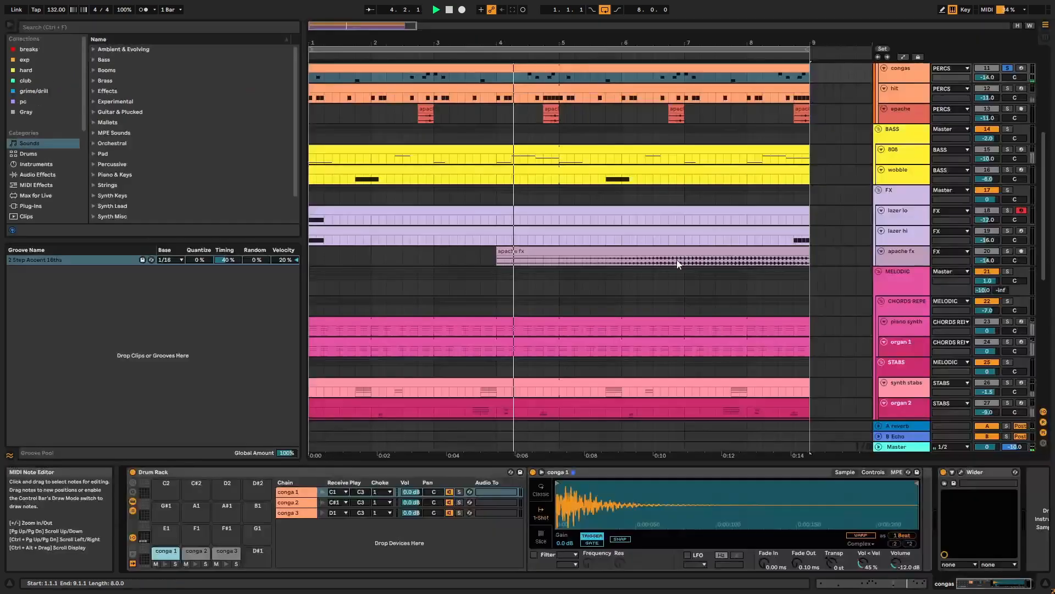
- Stop playback, inspect the Wider plug-in on the congas track and close its window
{"action": "key", "text": "space"}
{"action": "left_click", "coordinate": [975, 471]}
{"action": "left_click", "coordinate": [962, 471]}
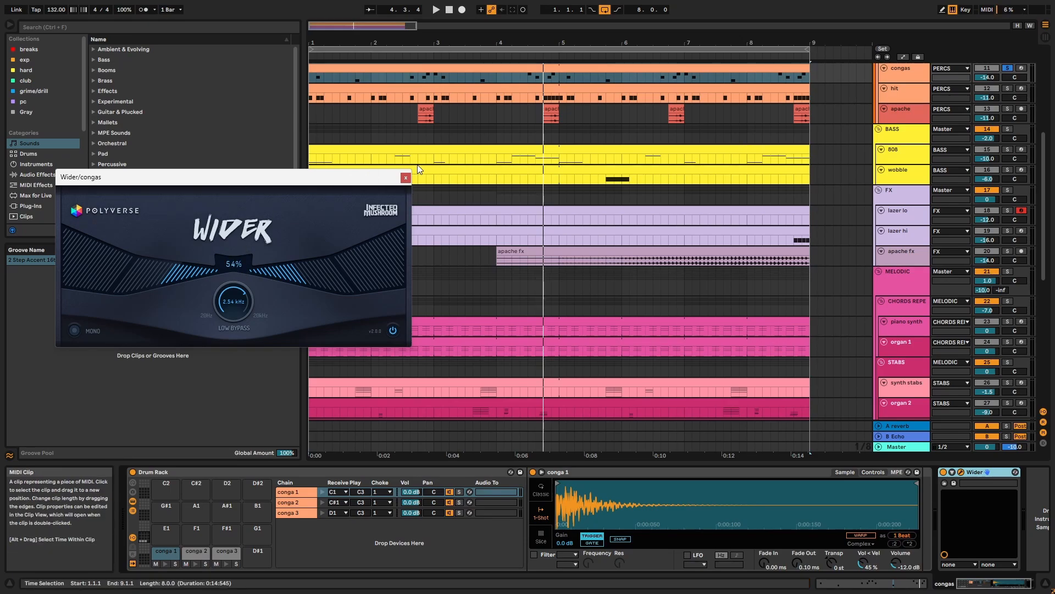
{"action": "left_click", "coordinate": [406, 178]}
- Solo the hit track, play its clip while viewing the MIDI notes, and return to the device chain
{"action": "left_click", "coordinate": [922, 91]}
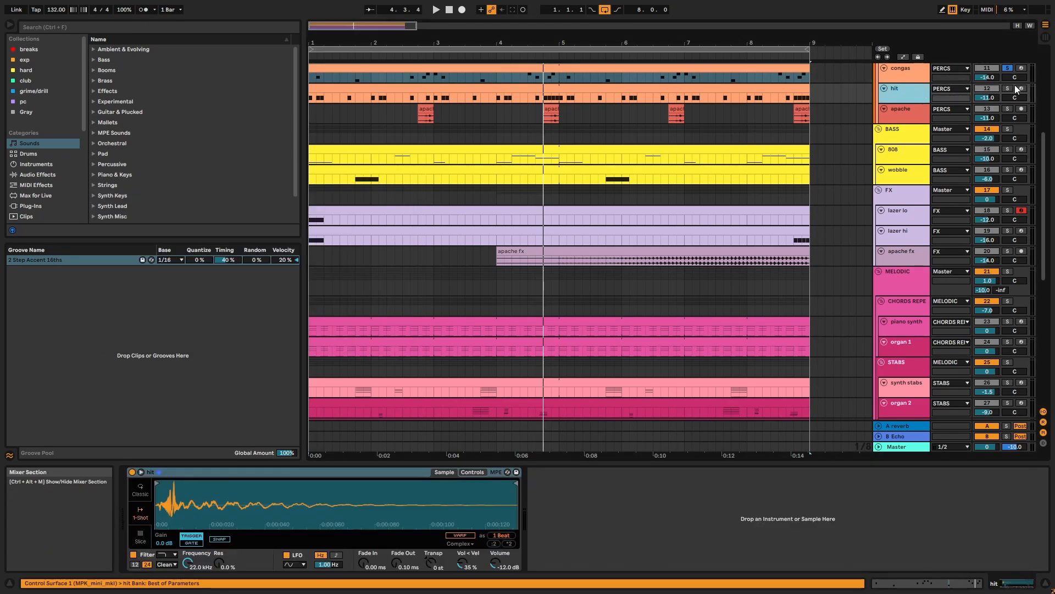
{"action": "left_click", "coordinate": [1009, 86]}
{"action": "scroll", "coordinate": [688, 160], "scroll_direction": "up", "scroll_amount": 4}
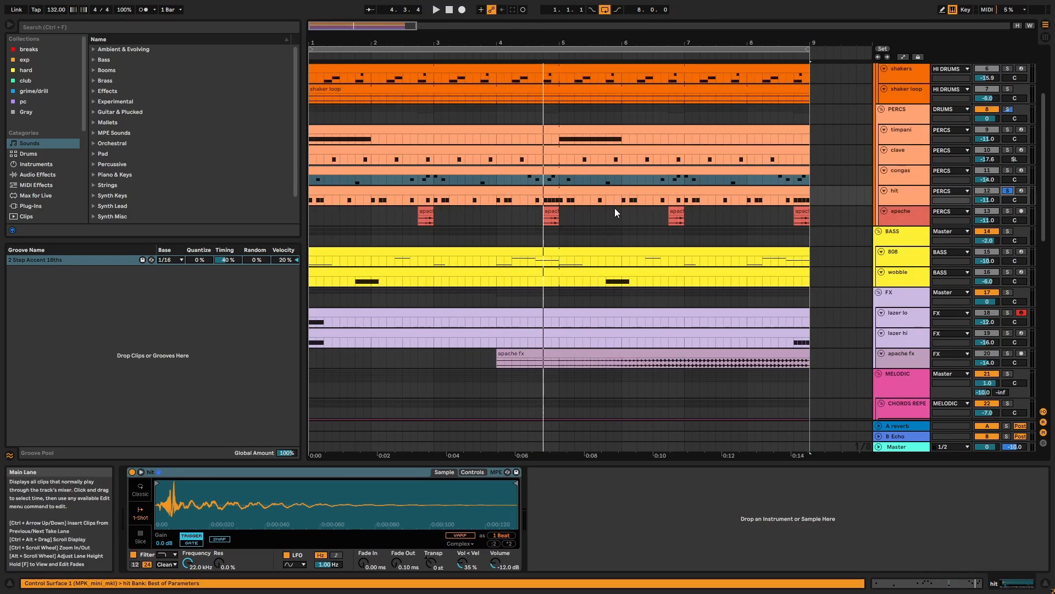
{"action": "left_click", "coordinate": [602, 197]}
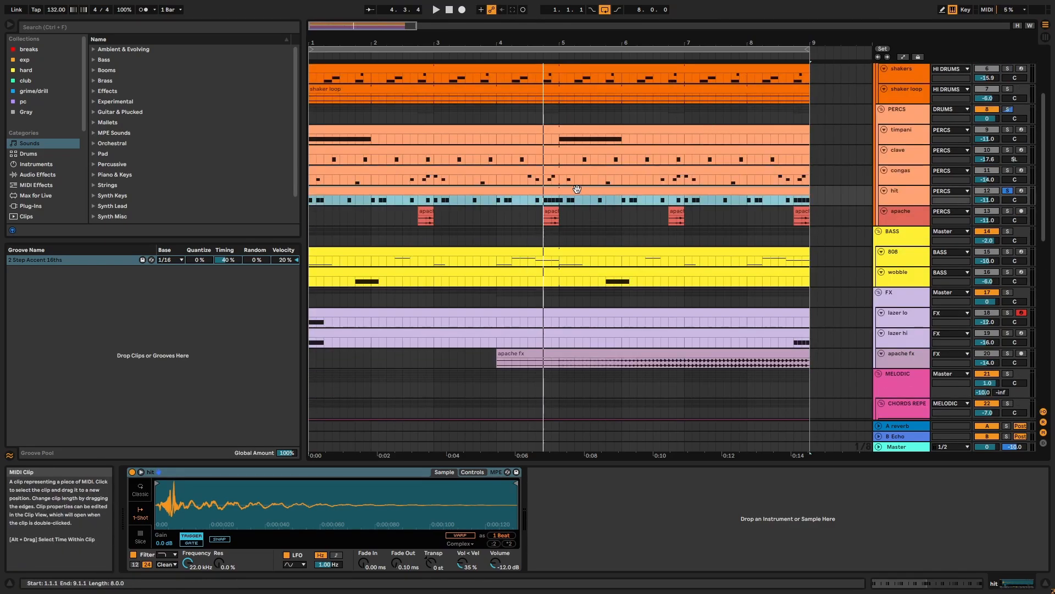
{"action": "double_click", "coordinate": [577, 190]}
{"action": "key", "text": "space"}
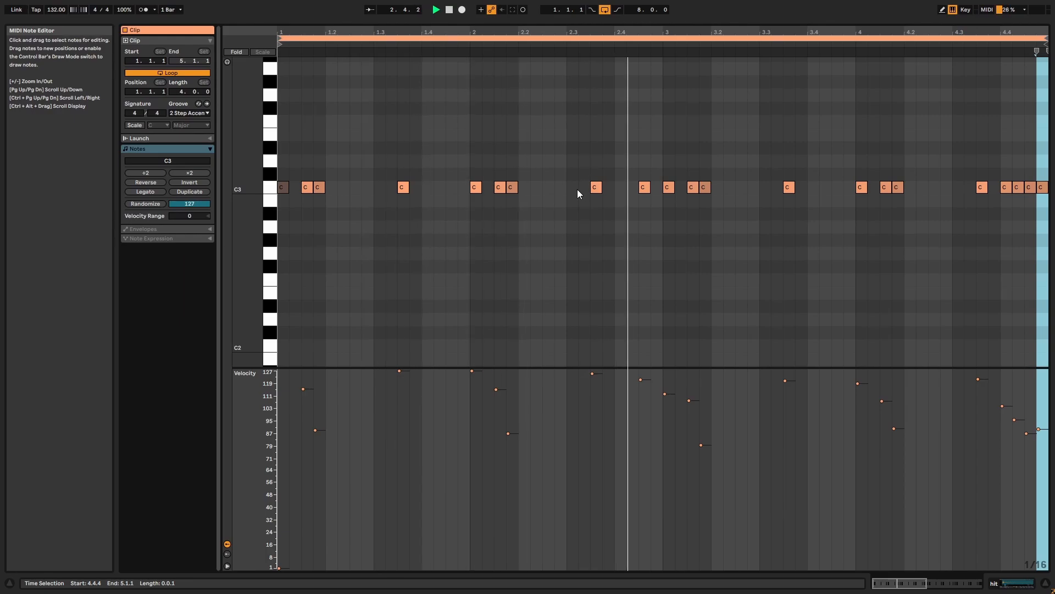
{"action": "key", "text": "shift+Tab"}
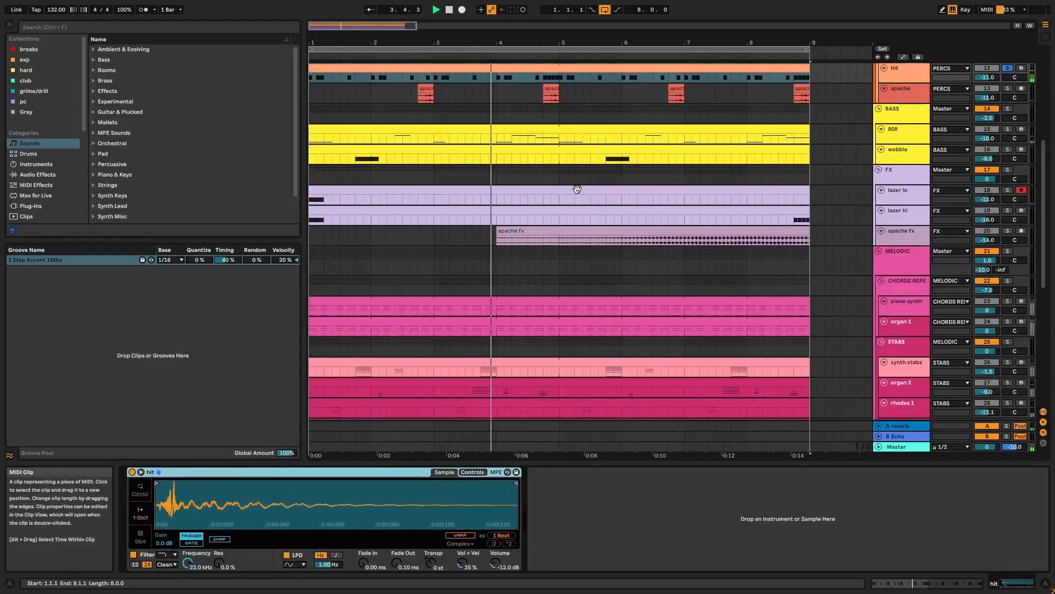
{"action": "scroll", "coordinate": [679, 250], "scroll_direction": "up", "scroll_amount": 2}
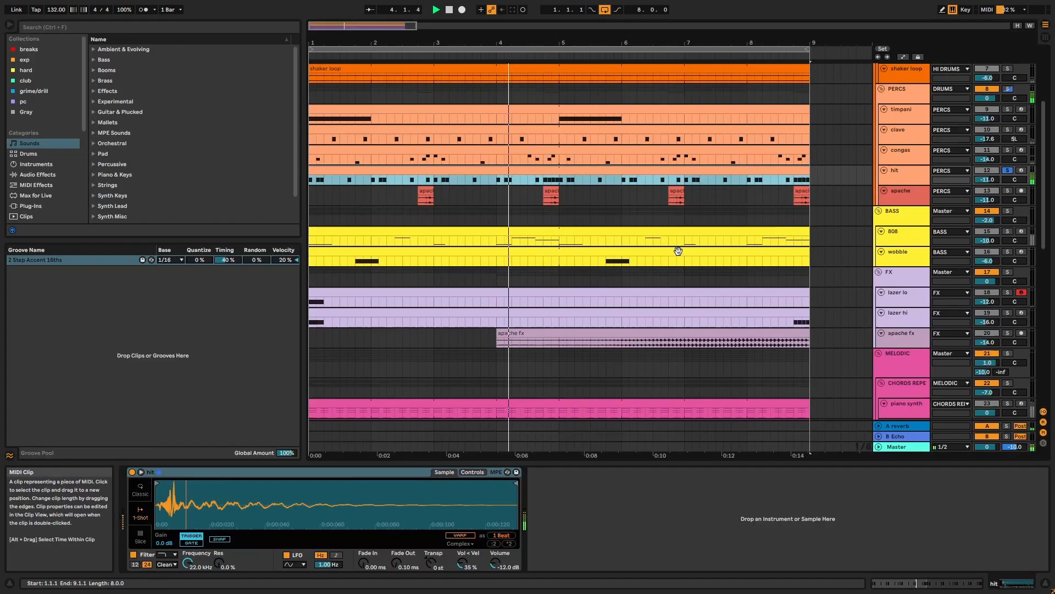
- Solo the apache track and play its first two audio clips
{"action": "left_click", "coordinate": [1012, 190]}
{"action": "left_click", "coordinate": [427, 198]}
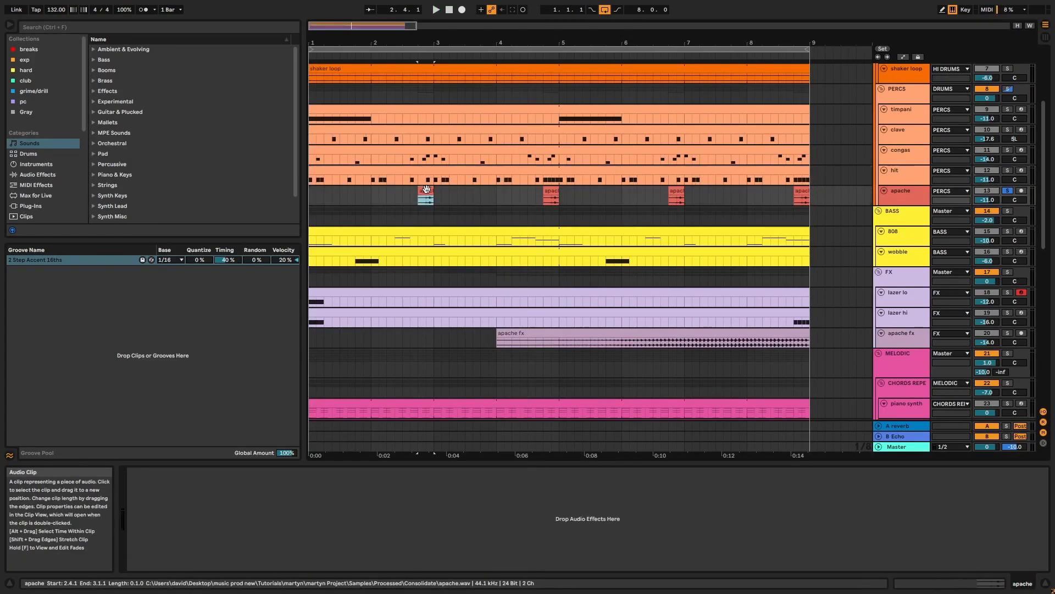
{"action": "key", "text": "space"}
{"action": "left_click", "coordinate": [549, 194]}
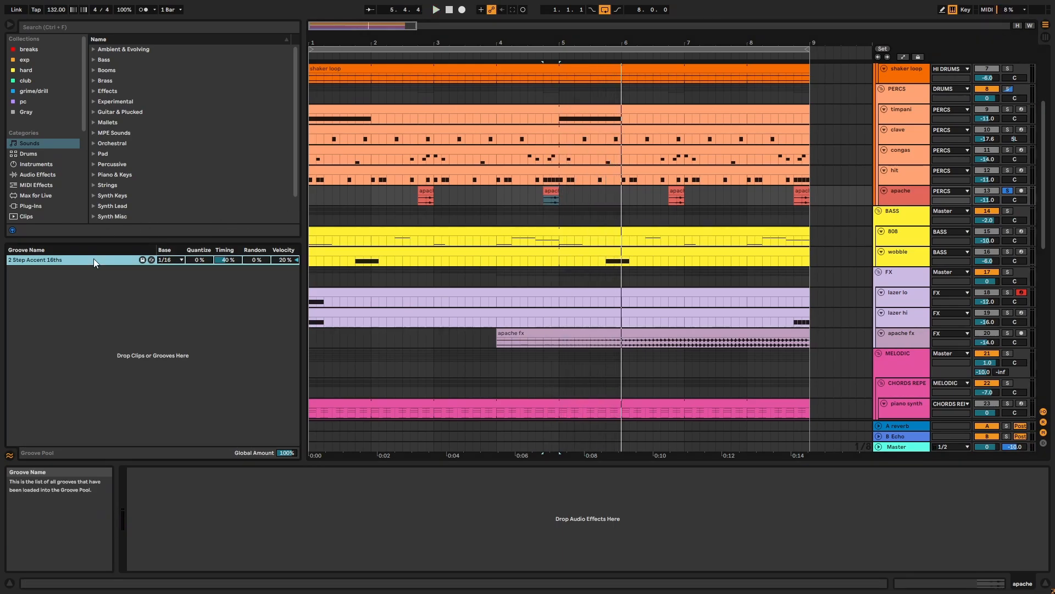
- Select the clips from the rim to the apache track, and then those from piano synth to rhodes 2
{"action": "scroll", "coordinate": [613, 317], "scroll_direction": "up", "scroll_amount": 5}
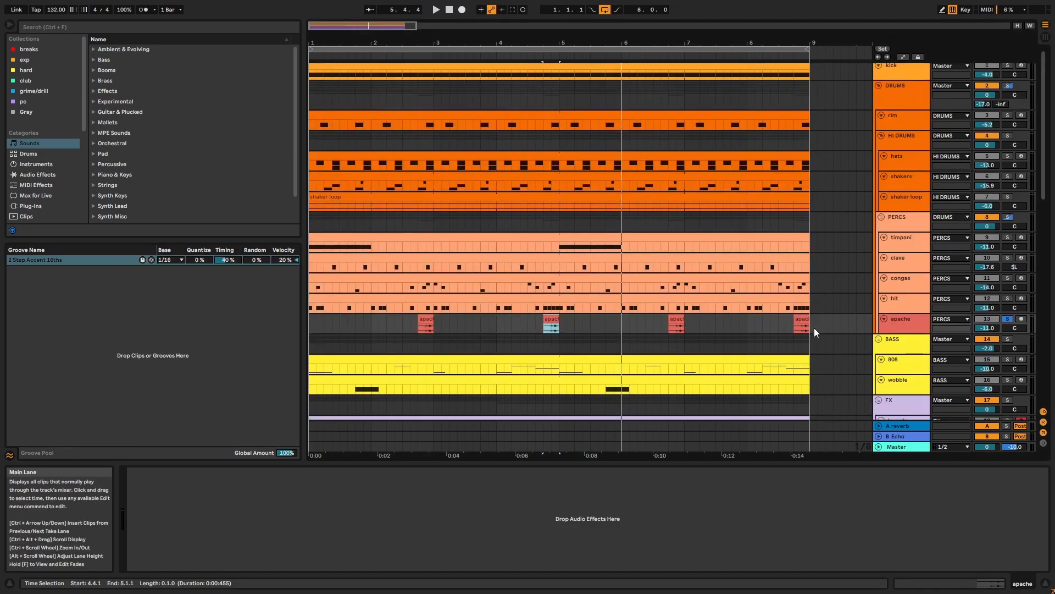
{"action": "left_click_drag", "start_coordinate": [813, 328], "coordinate": [310, 111]}
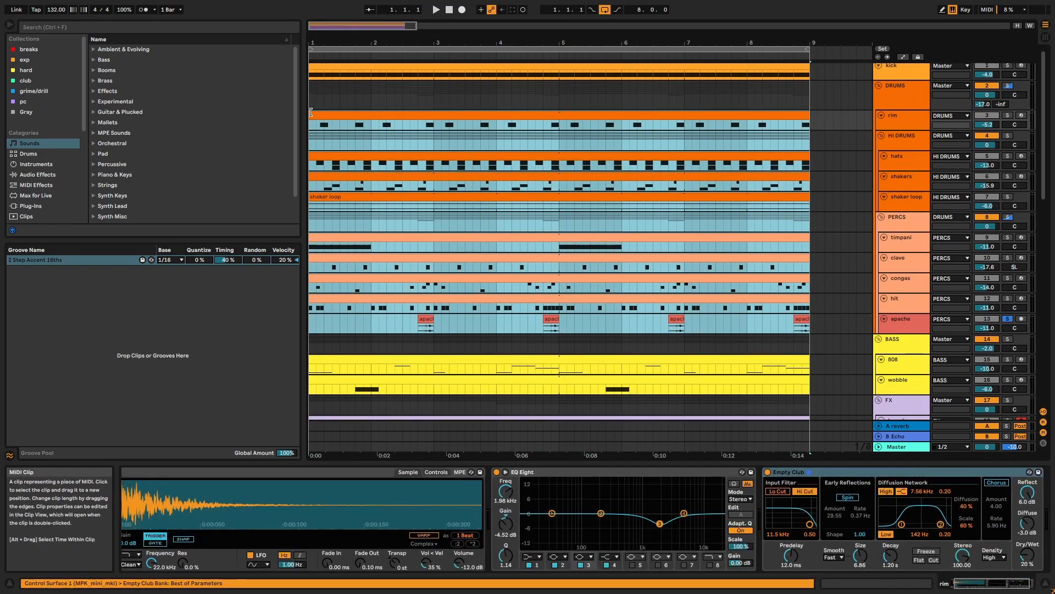
{"action": "scroll", "coordinate": [631, 268], "scroll_direction": "down", "scroll_amount": 10}
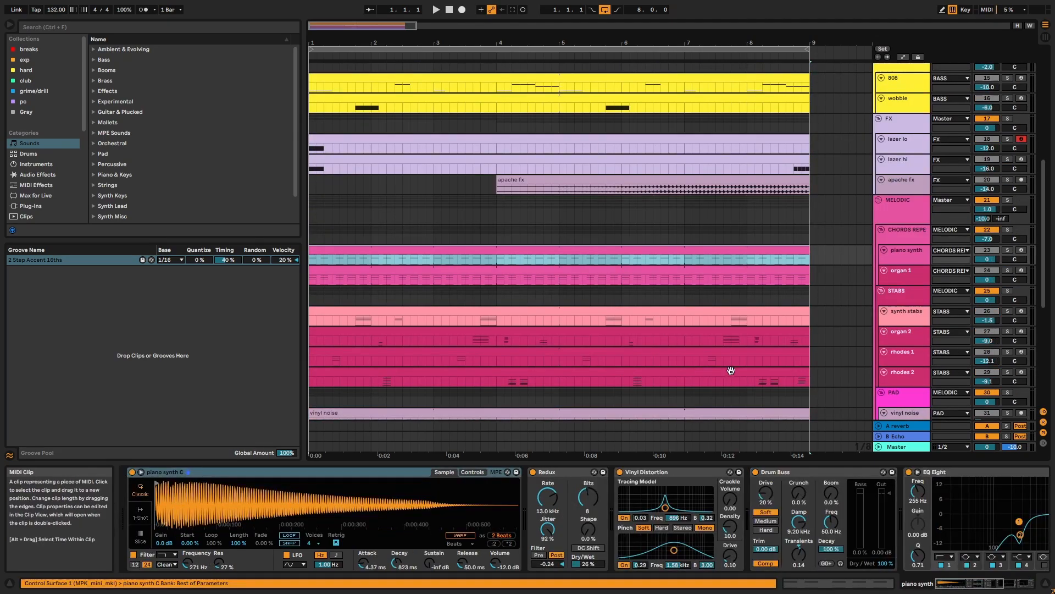
{"action": "left_click", "coordinate": [731, 370], "text": "shift"}
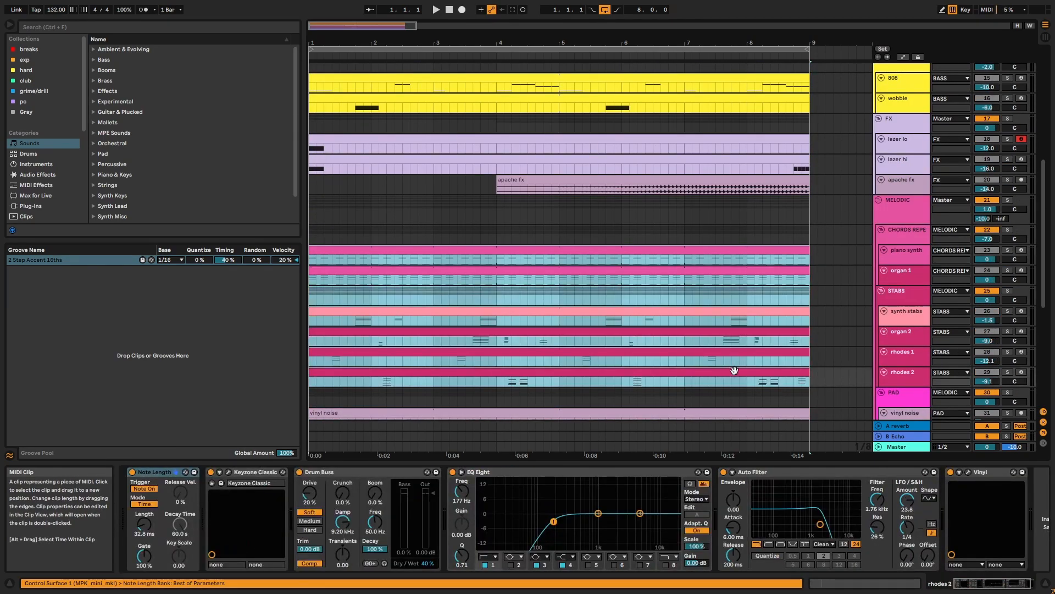
{"action": "key", "text": "ctrl+alt+e"}
{"action": "key", "text": "ctrl+alt+e"}
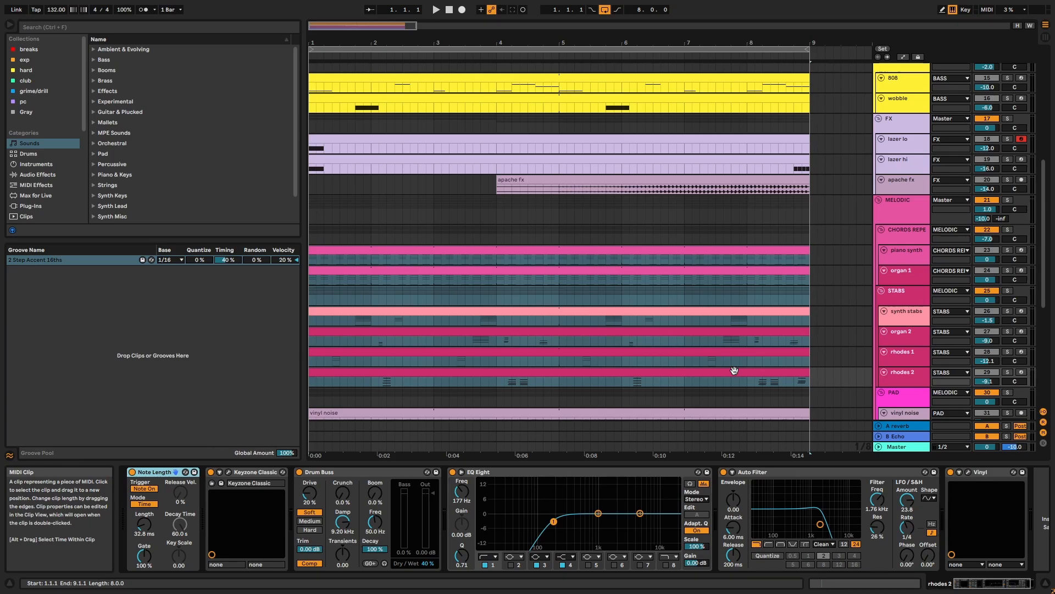
- Select the DRUMS group and step through its Saturator, Drum Buss and Audio Effect Rack
{"action": "scroll", "coordinate": [734, 370], "scroll_direction": "up", "scroll_amount": 8}
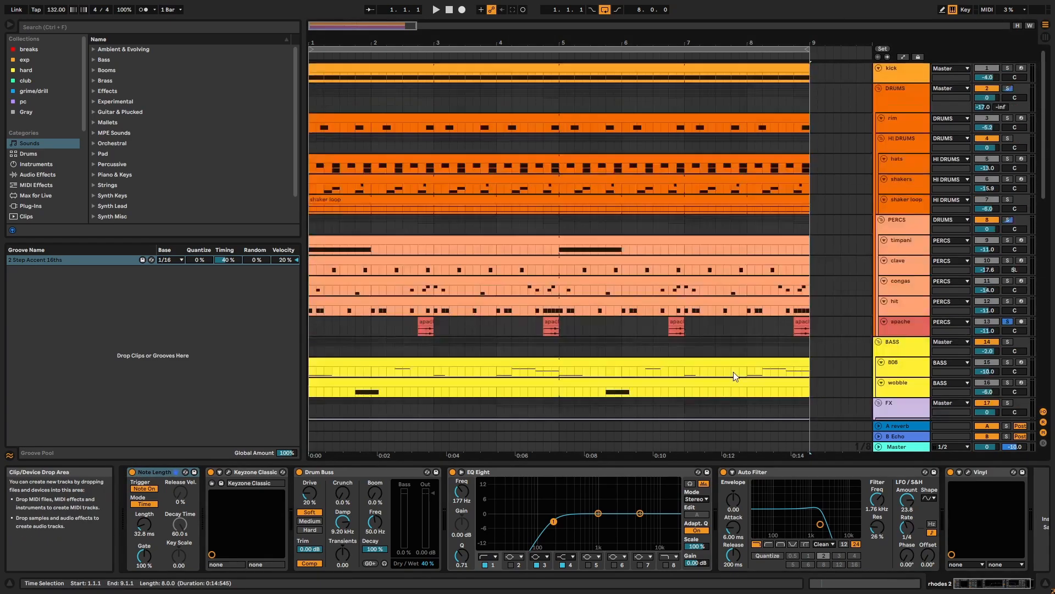
{"action": "left_click", "coordinate": [908, 92]}
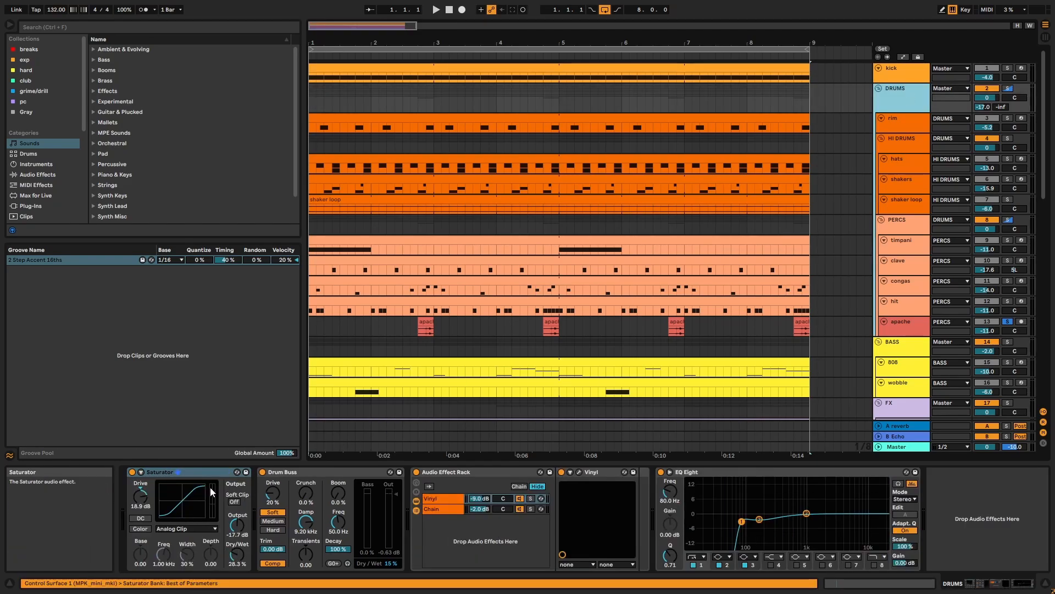
{"action": "left_click", "coordinate": [200, 474]}
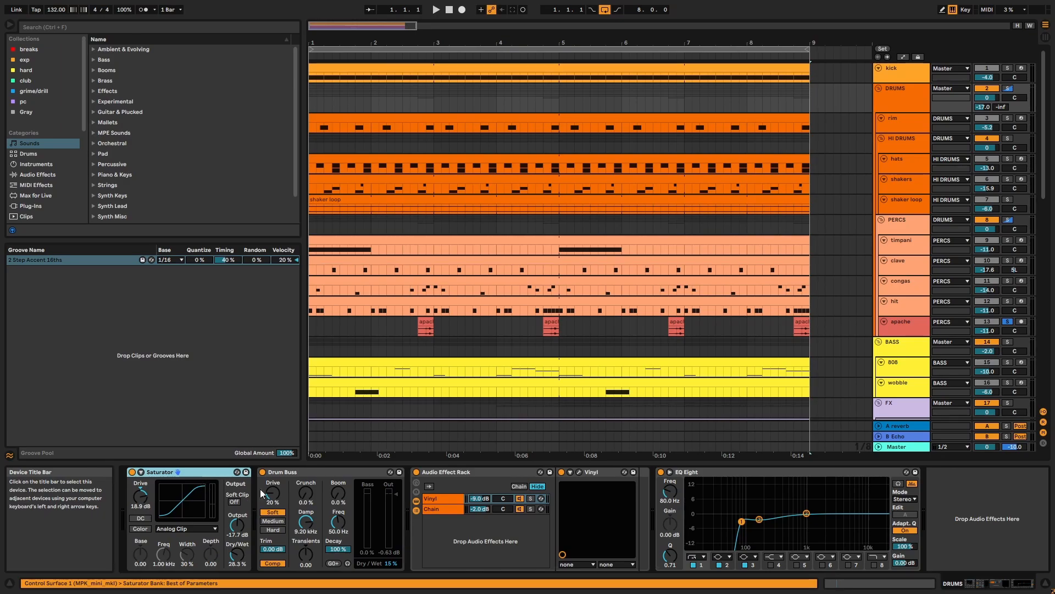
{"action": "left_click", "coordinate": [324, 474]}
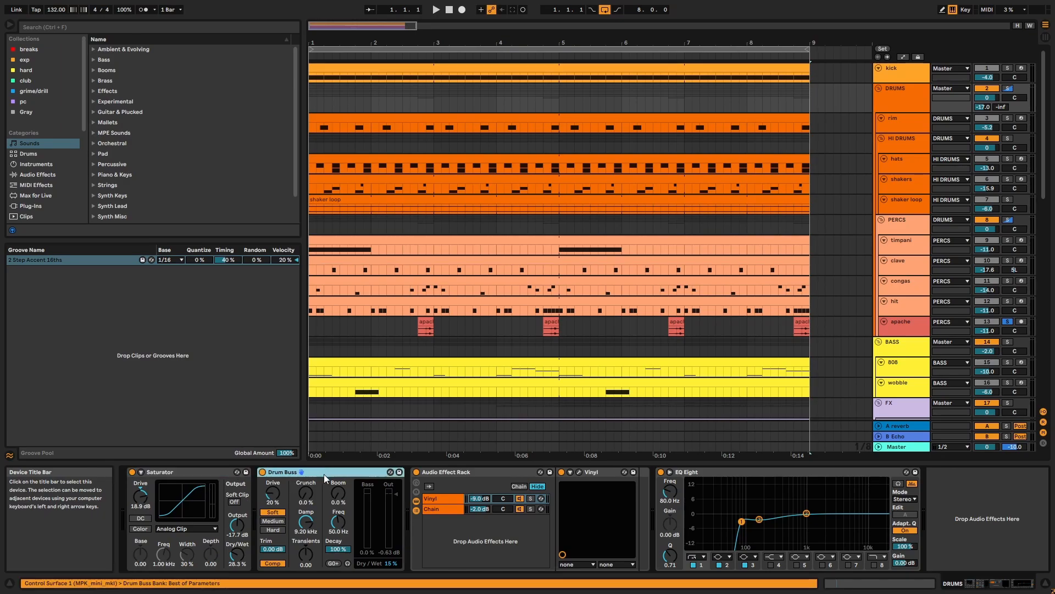
{"action": "left_click", "coordinate": [445, 472]}
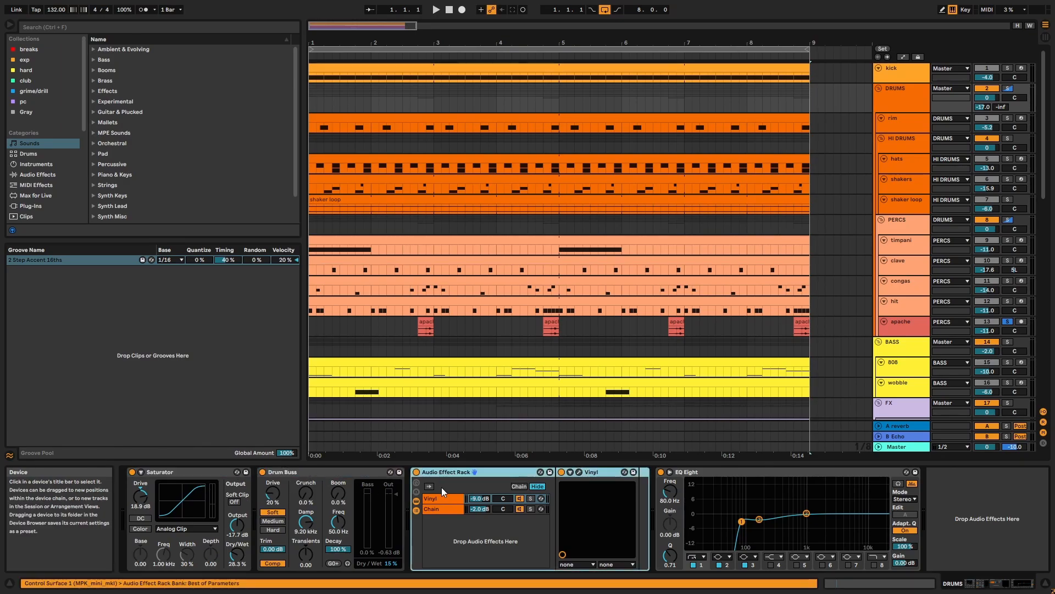
- Inspect the rack's Vinyl chain and its plug-in, select the parallel empty chain and close the plug-in window
{"action": "left_click", "coordinate": [466, 498]}
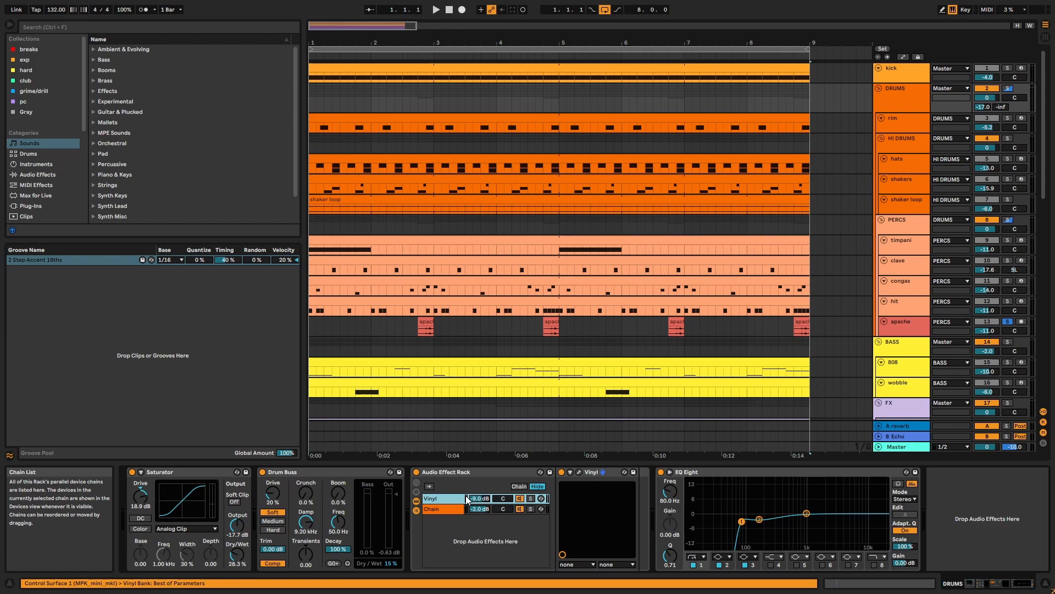
{"action": "left_click", "coordinate": [579, 472]}
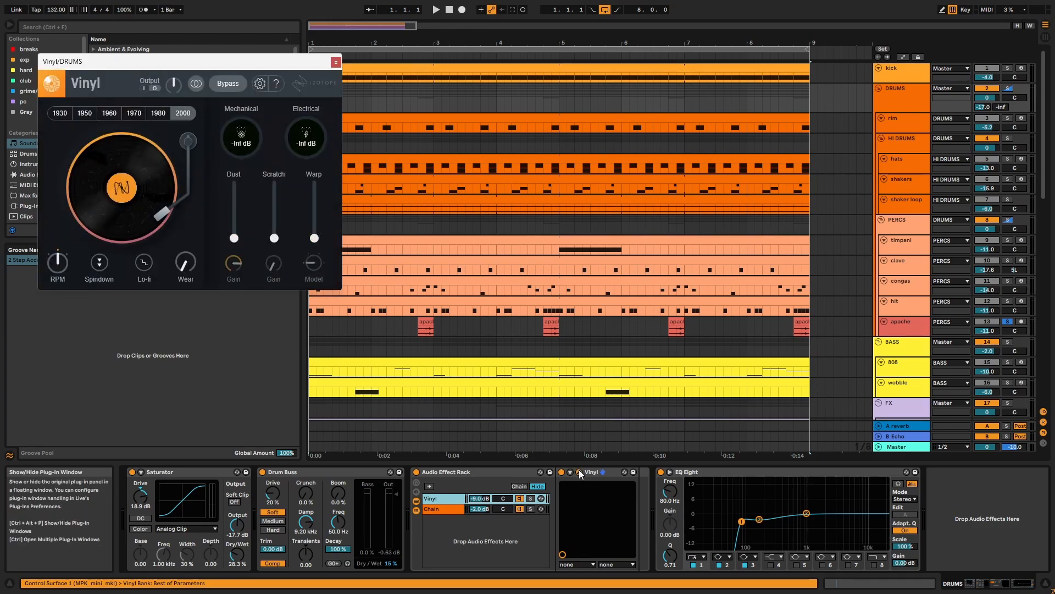
{"action": "left_click", "coordinate": [431, 508]}
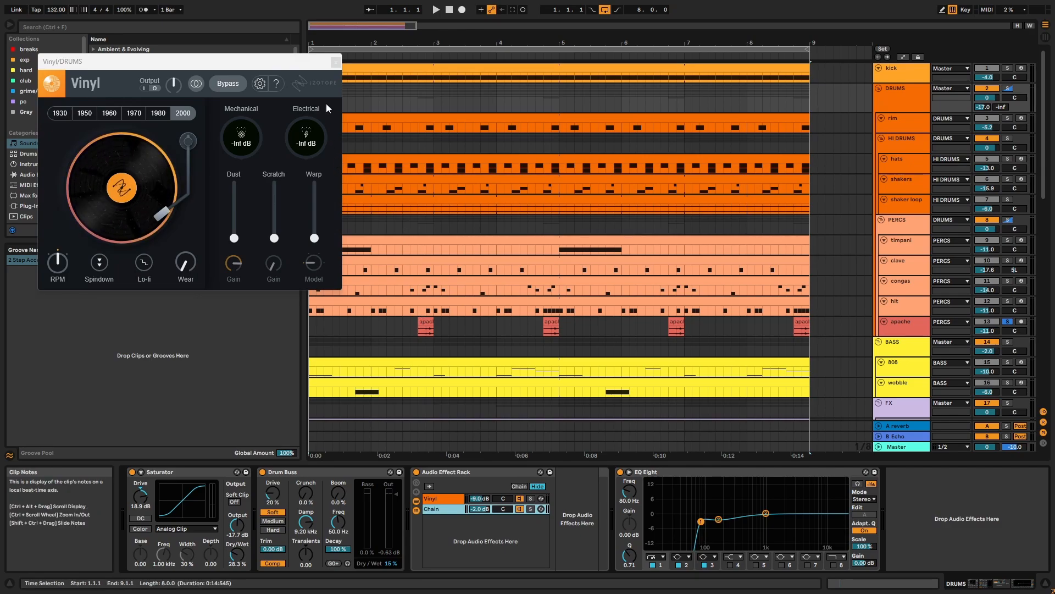
{"action": "left_click", "coordinate": [335, 62]}
- Play the DRUMS group with all its devices switched off and back on for comparison, then show the A reverb return's devices
{"action": "left_click", "coordinate": [659, 472]}
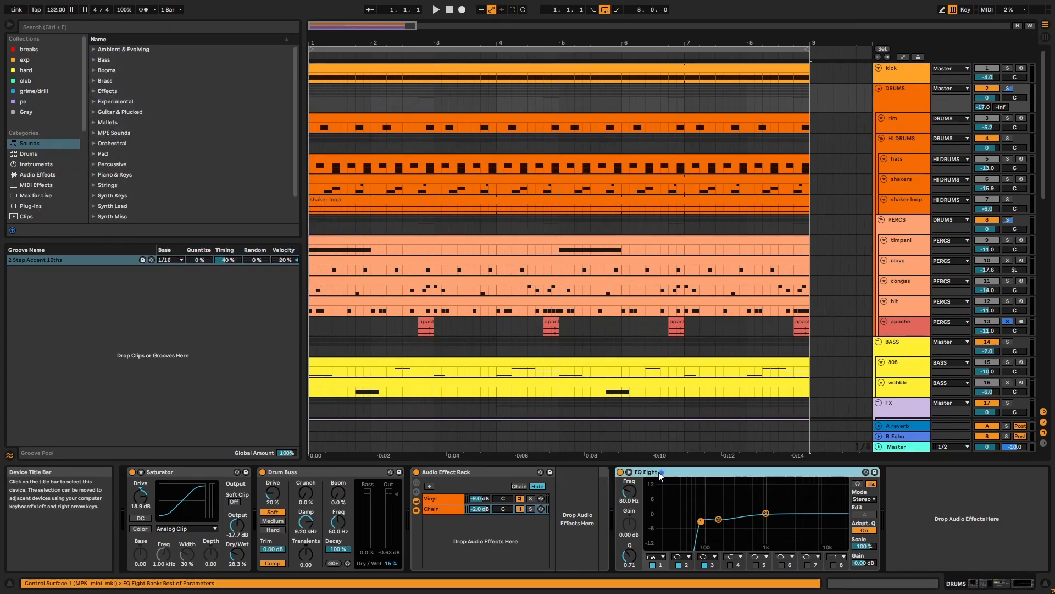
{"action": "key", "text": "space"}
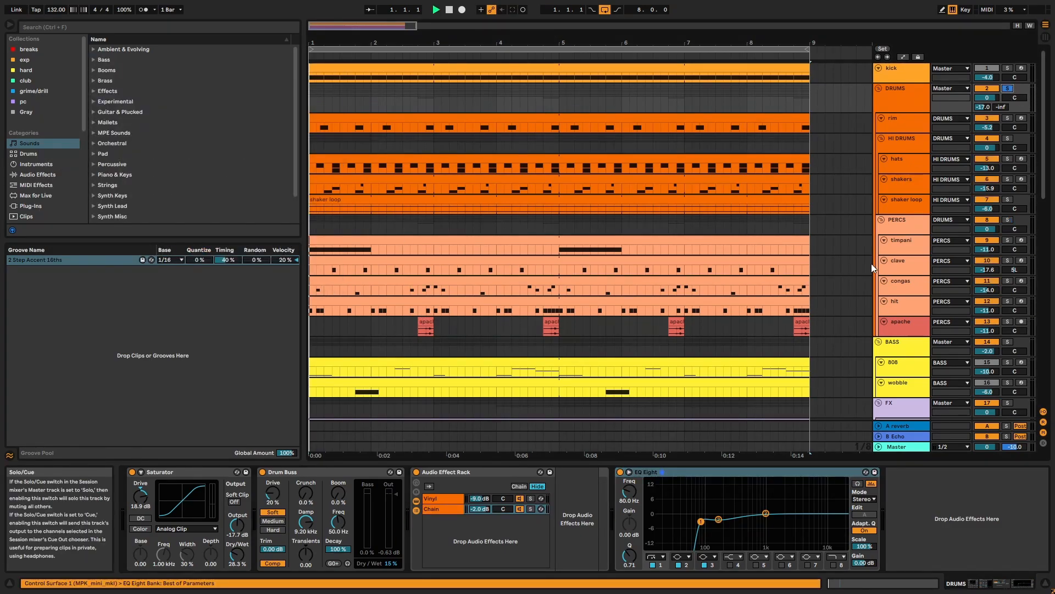
{"action": "key", "text": "ctrl+a"}
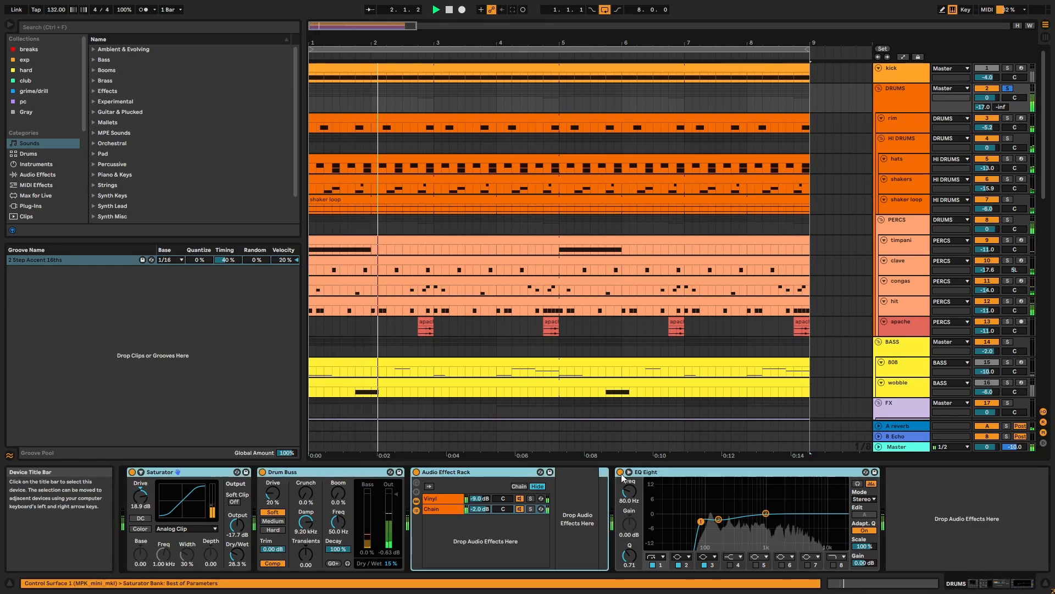
{"action": "left_click", "coordinate": [620, 472]}
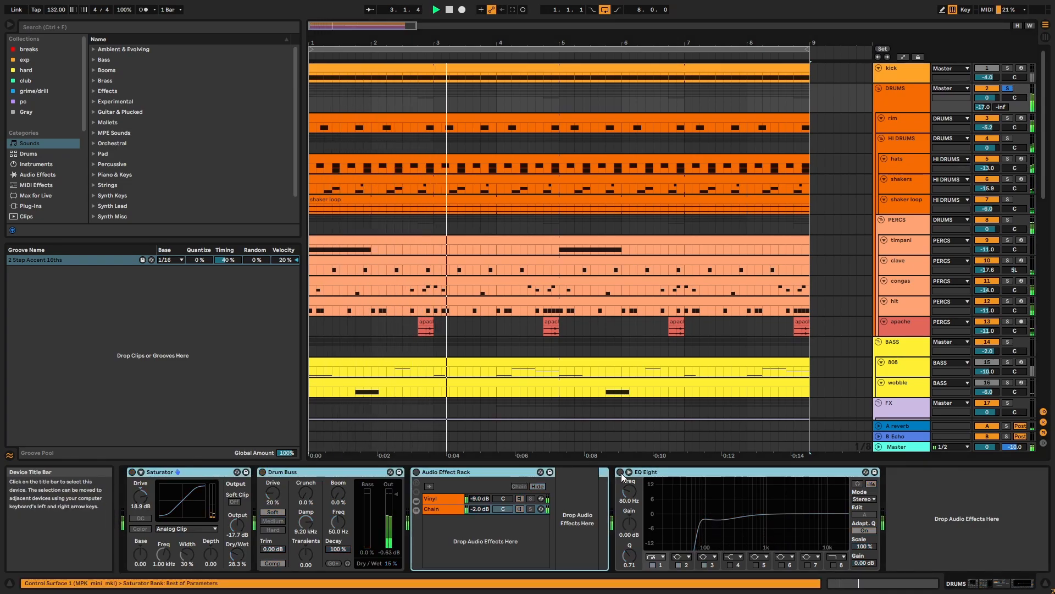
{"action": "left_click", "coordinate": [621, 472]}
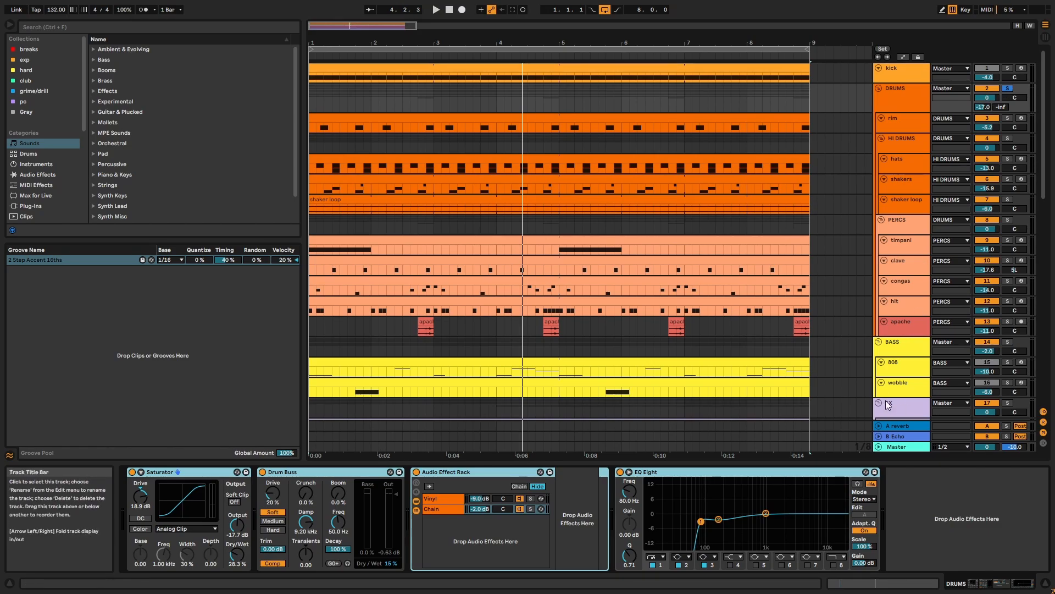
{"action": "left_click", "coordinate": [902, 426]}
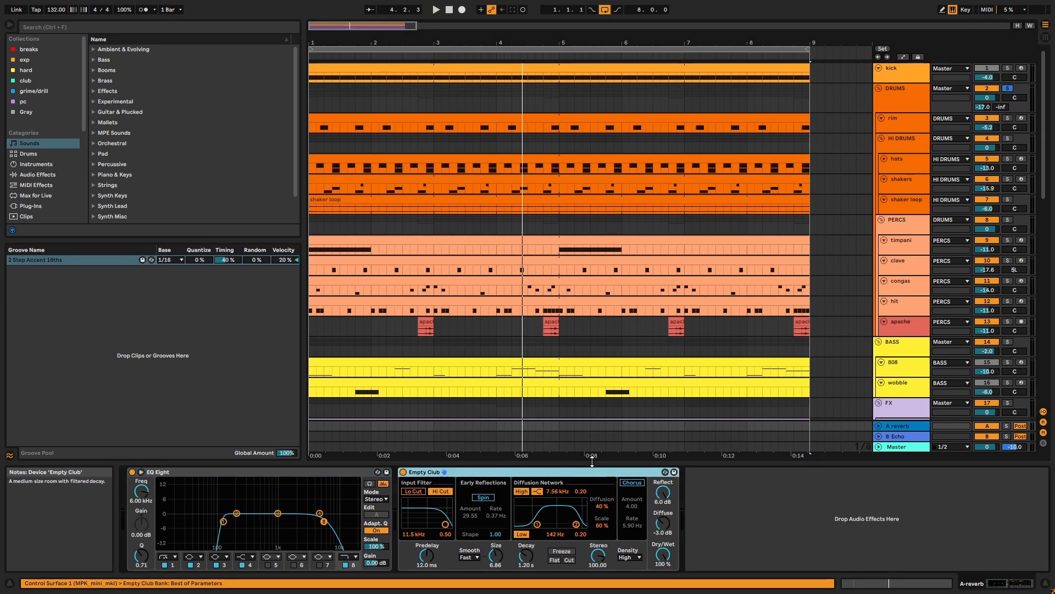
- Select the BASS group, solo it and play it
{"action": "left_click", "coordinate": [880, 339]}
{"action": "scroll", "coordinate": [879, 339], "scroll_direction": "down", "scroll_amount": 1}
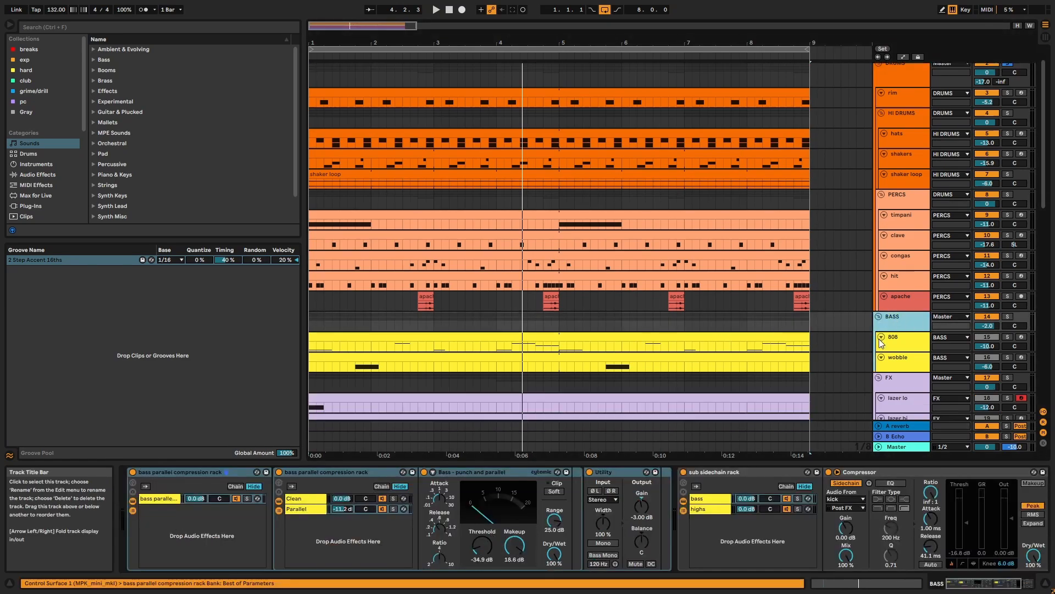
{"action": "scroll", "coordinate": [879, 338], "scroll_direction": "down", "scroll_amount": 2}
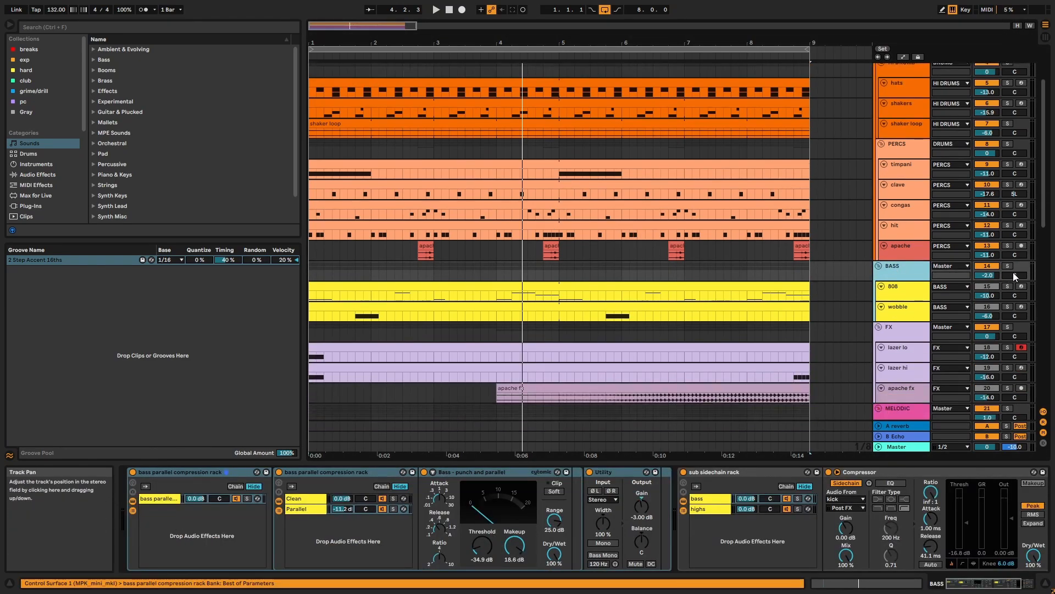
{"action": "left_click", "coordinate": [1008, 266]}
{"action": "key", "text": "space"}
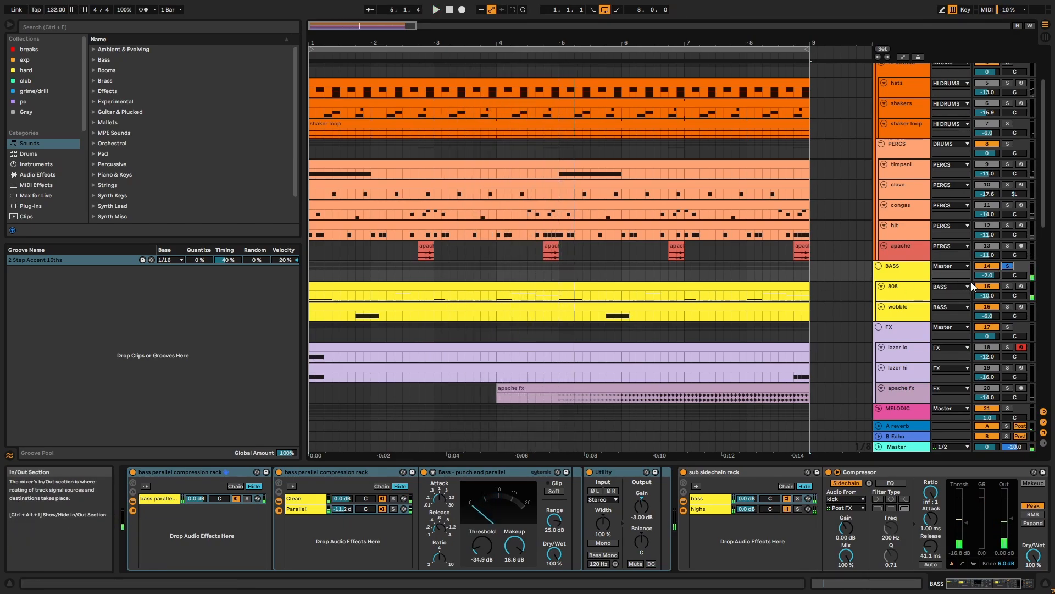
- Review the 808 track's MIDI notes, its sampler and its EQ Eight
{"action": "left_click", "coordinate": [784, 284]}
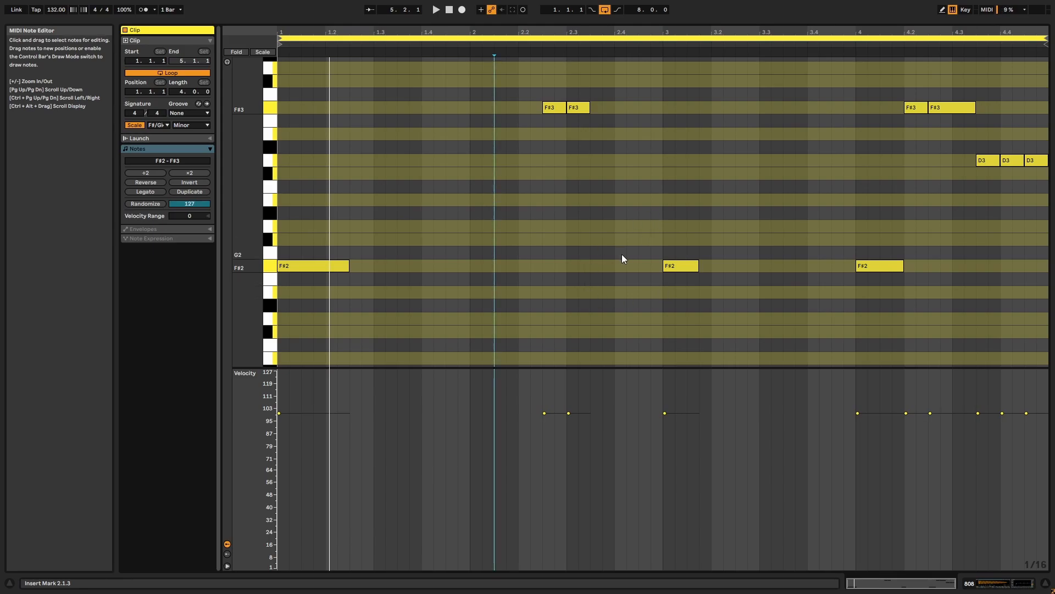
{"action": "key", "text": "shift+Tab"}
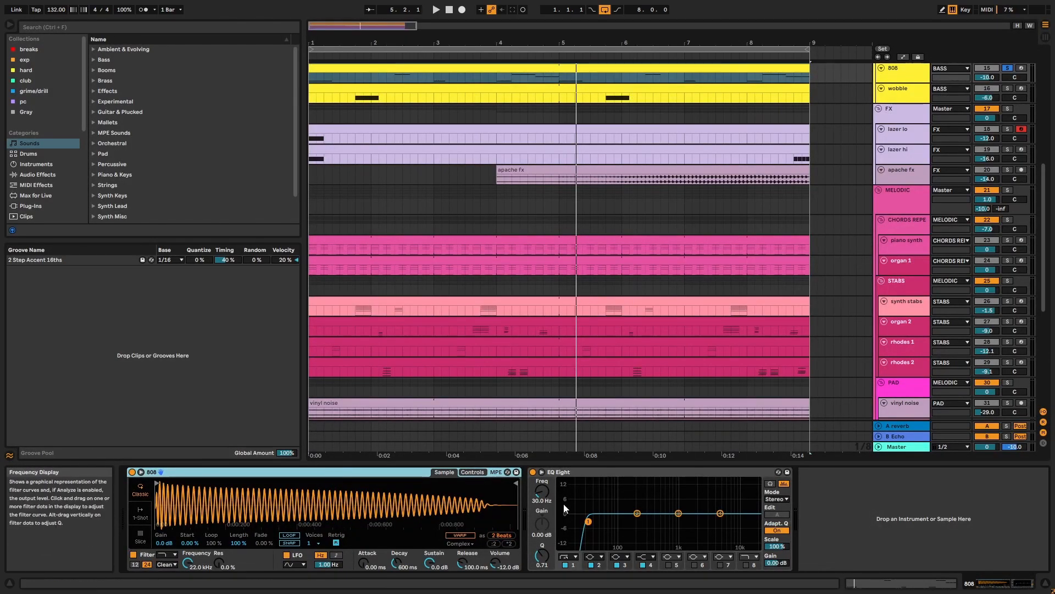
{"action": "left_click", "coordinate": [577, 472]}
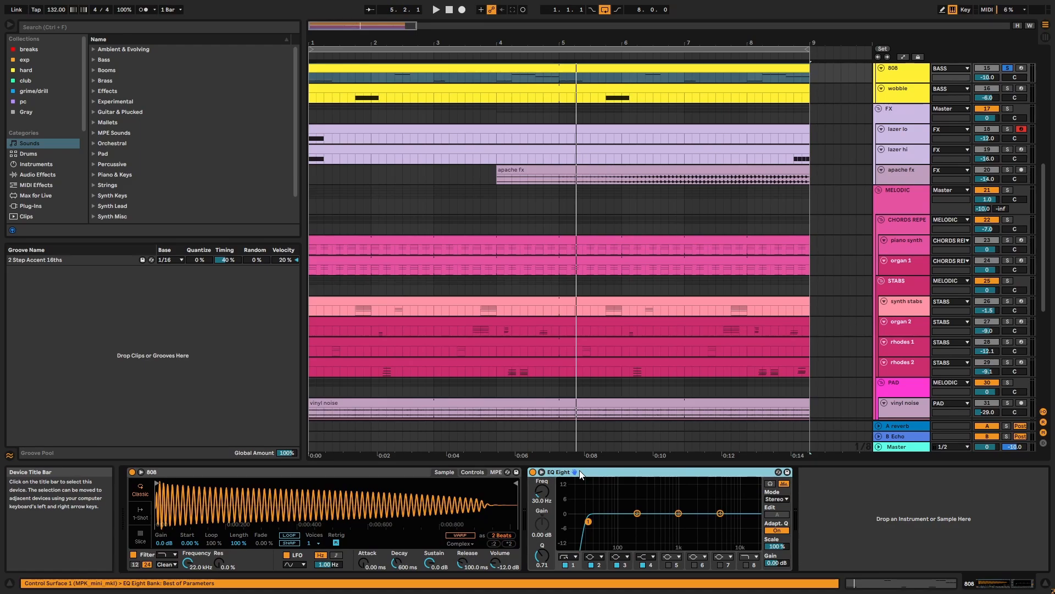
- Solo the wobble track, play its MIDI clip in the note editor and return to its devices
{"action": "scroll", "coordinate": [978, 264], "scroll_direction": "up", "scroll_amount": 5}
{"action": "left_click", "coordinate": [725, 262]}
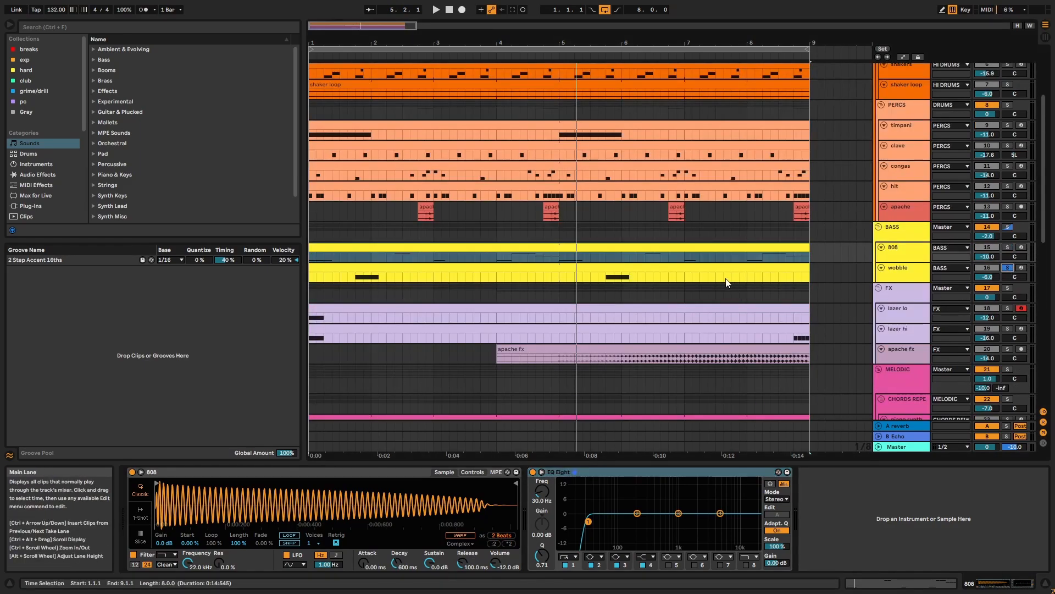
{"action": "key", "text": "shift+Tab"}
{"action": "key", "text": "space"}
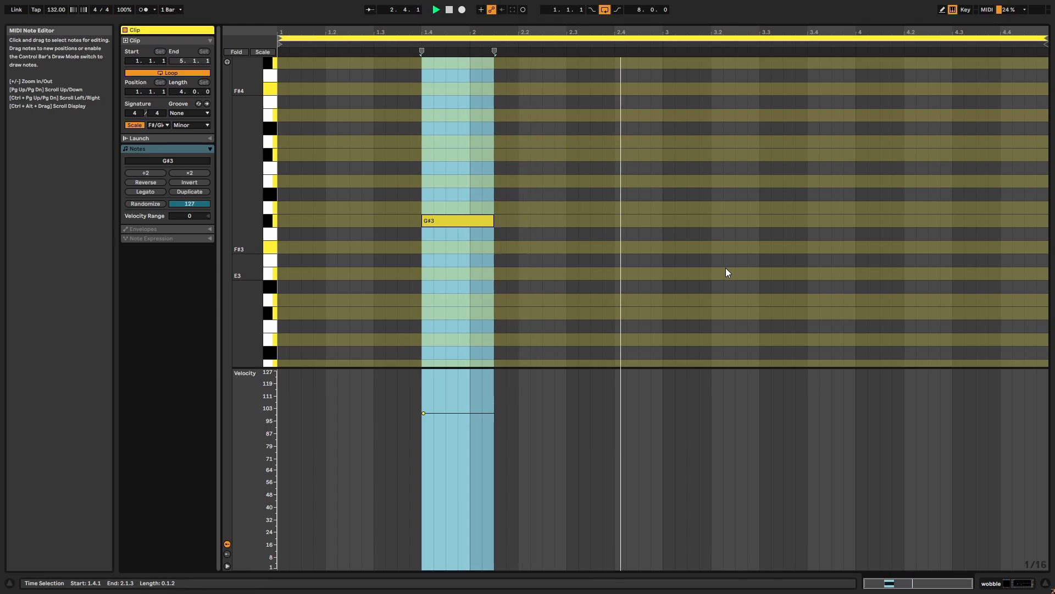
{"action": "key", "text": "shift+Tab"}
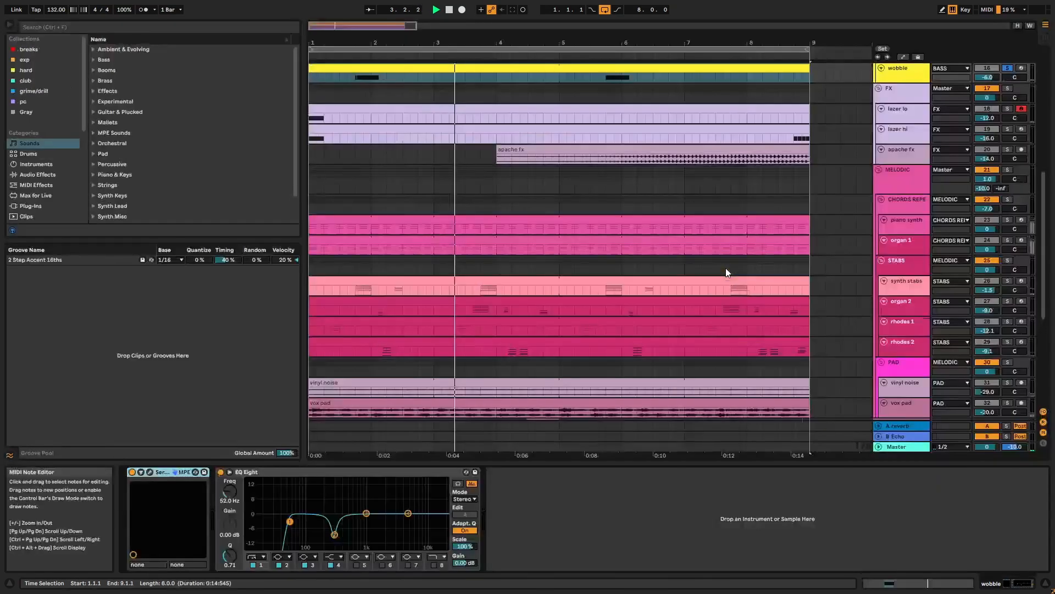
- Open the wobble track's Serum and inspect its oscillator, effects, modulation matrix and LFO 2 shape
{"action": "left_click", "coordinate": [148, 473]}
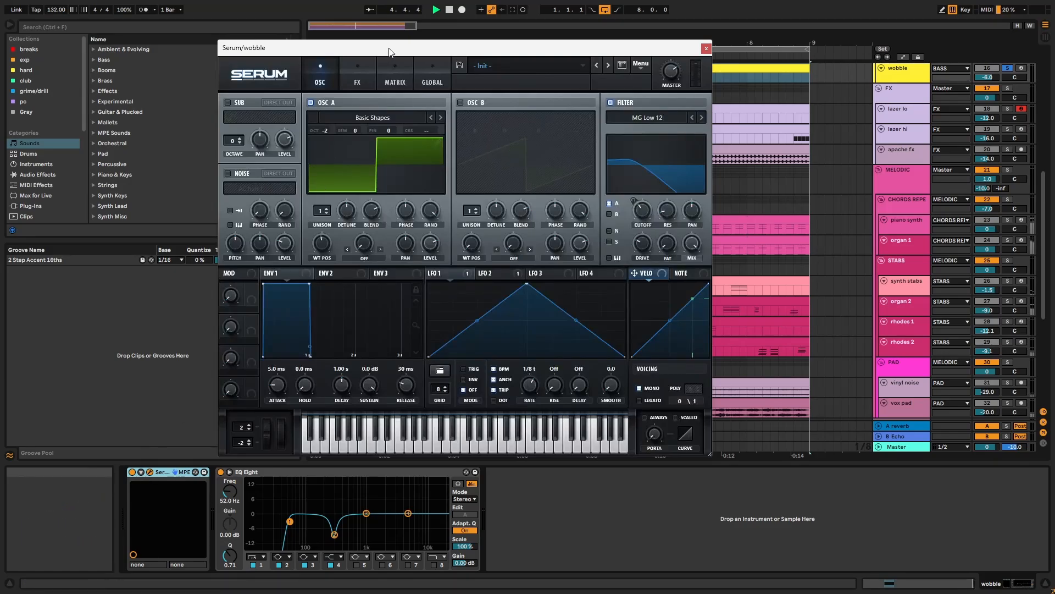
{"action": "left_click_drag", "start_coordinate": [387, 50], "coordinate": [451, 49]}
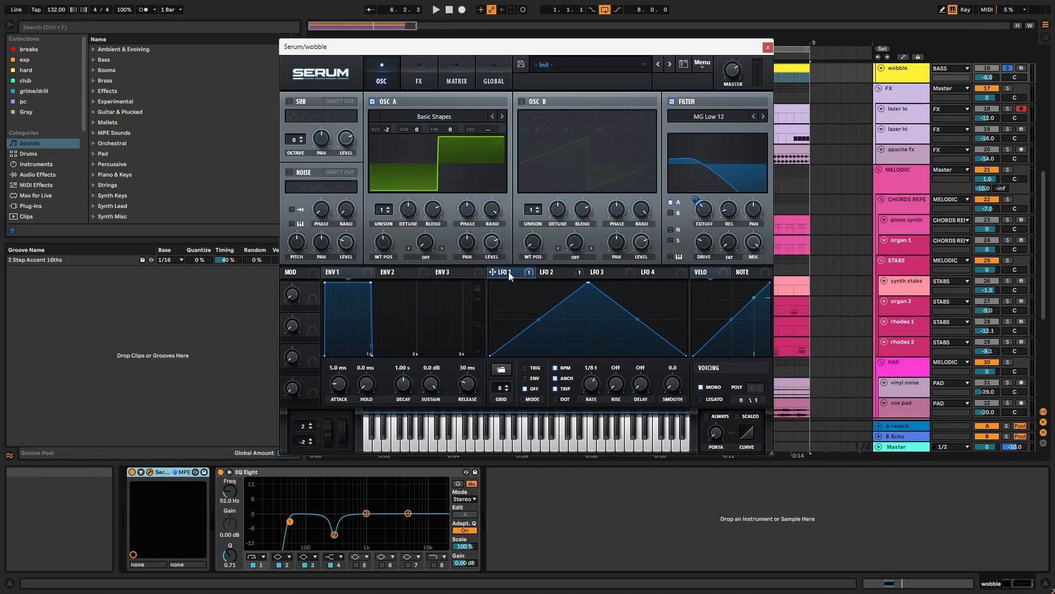
{"action": "left_click", "coordinate": [423, 83]}
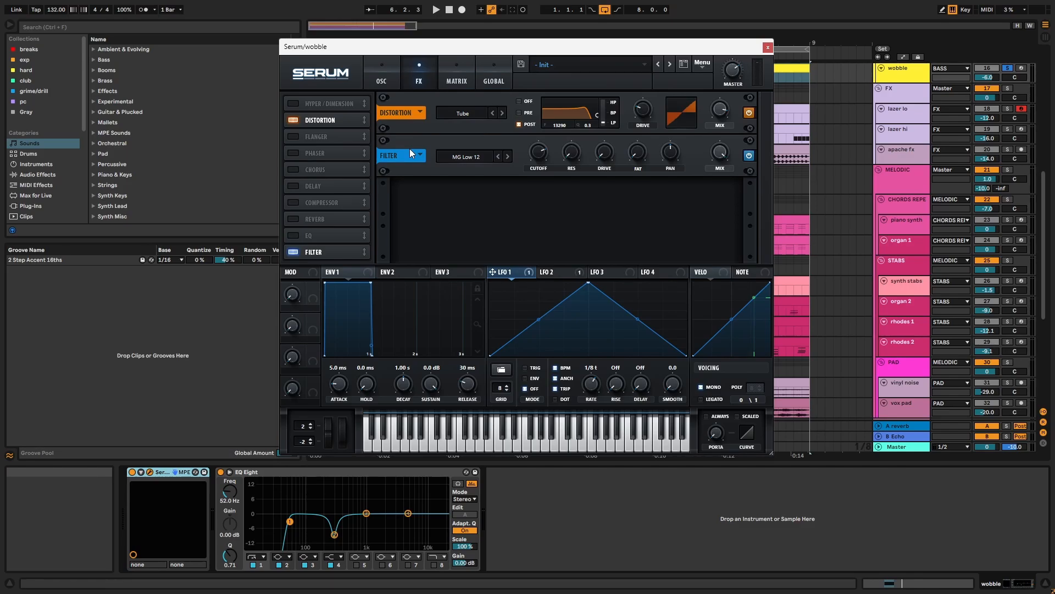
{"action": "left_click", "coordinate": [454, 78]}
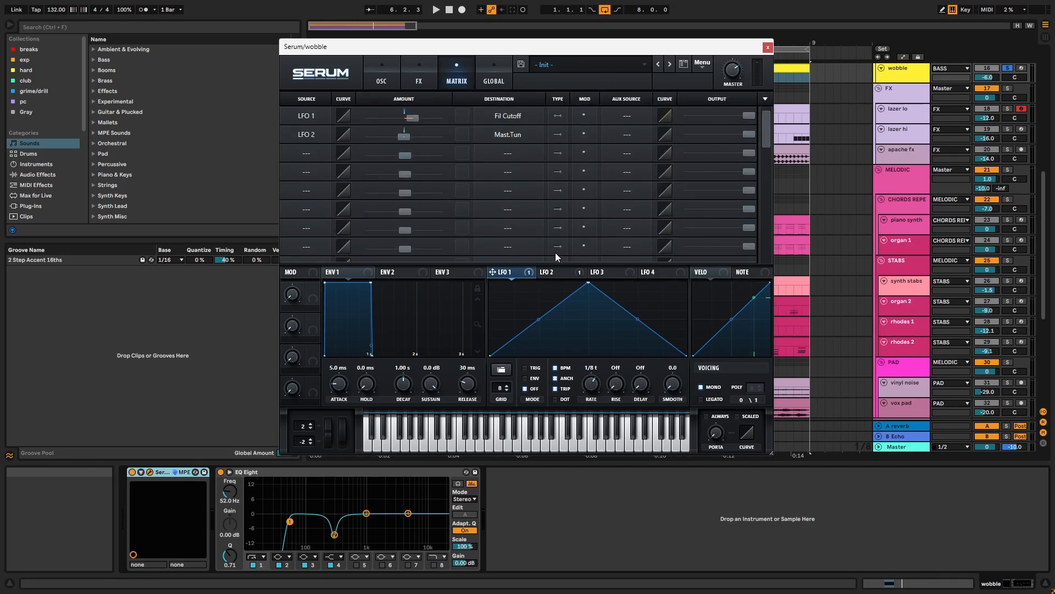
{"action": "left_click", "coordinate": [555, 273]}
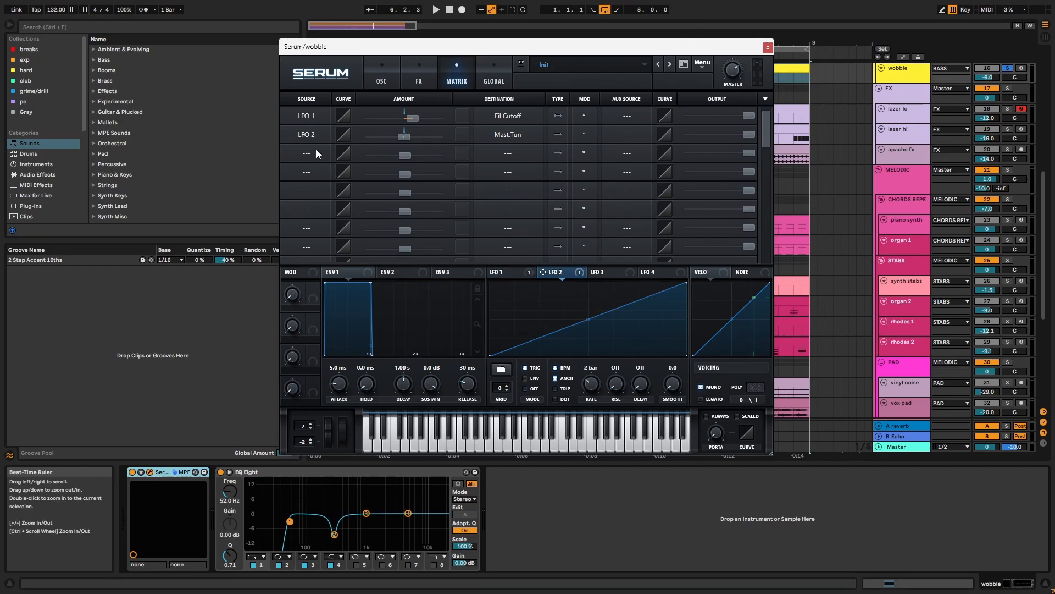
- Play the wobble clip from 1.4.1 with the Serum window moved aside, then close Serum and select the track's EQ Eight
{"action": "left_click_drag", "start_coordinate": [507, 52], "coordinate": [709, 108]}
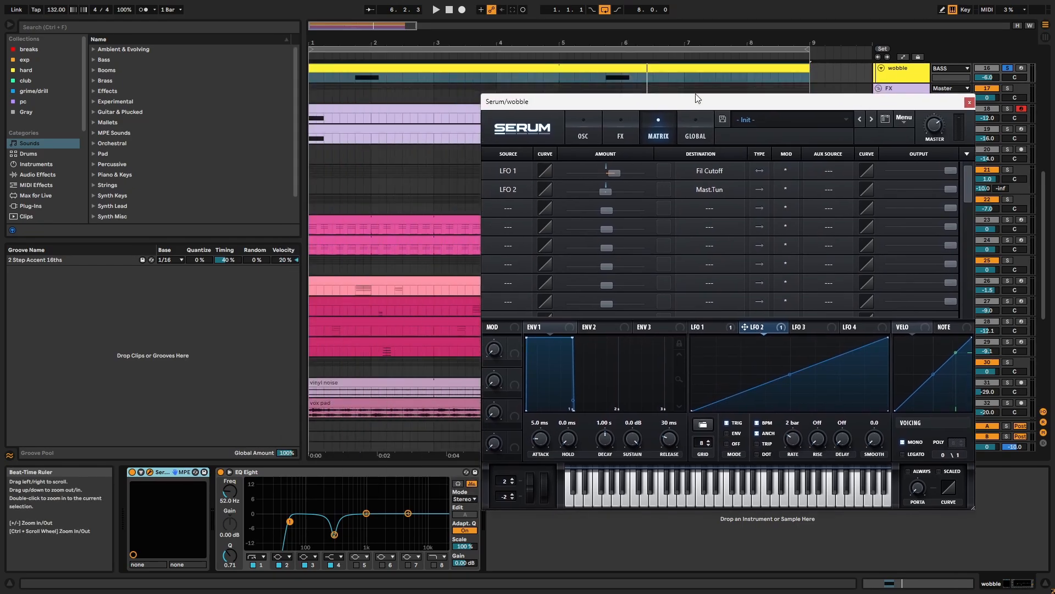
{"action": "left_click", "coordinate": [354, 77]}
{"action": "left_click", "coordinate": [354, 77]}
{"action": "key", "text": "space"}
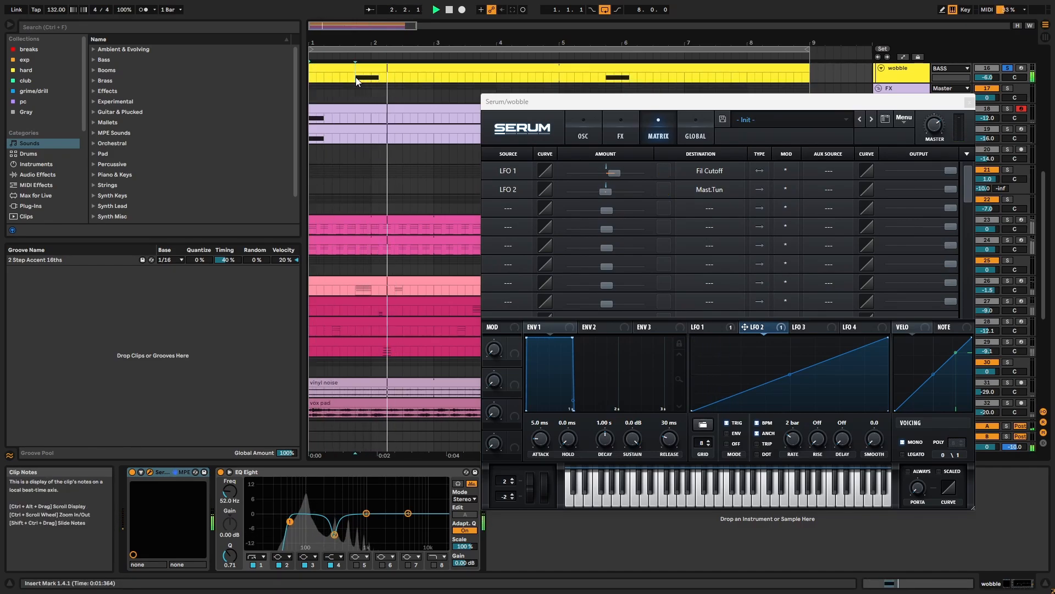
{"action": "key", "text": "space"}
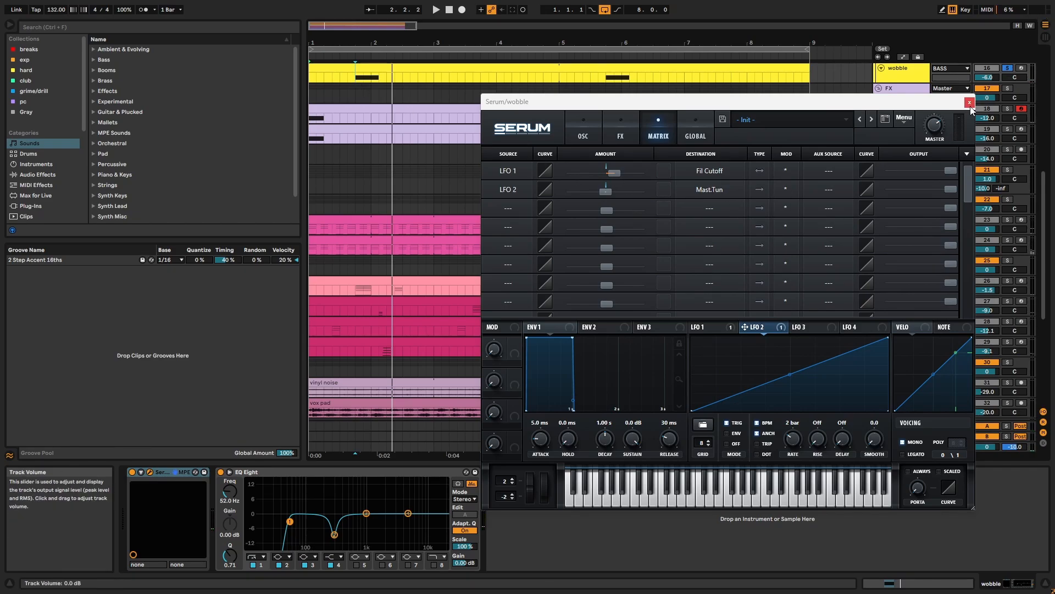
{"action": "left_click", "coordinate": [970, 103]}
{"action": "left_click", "coordinate": [382, 474]}
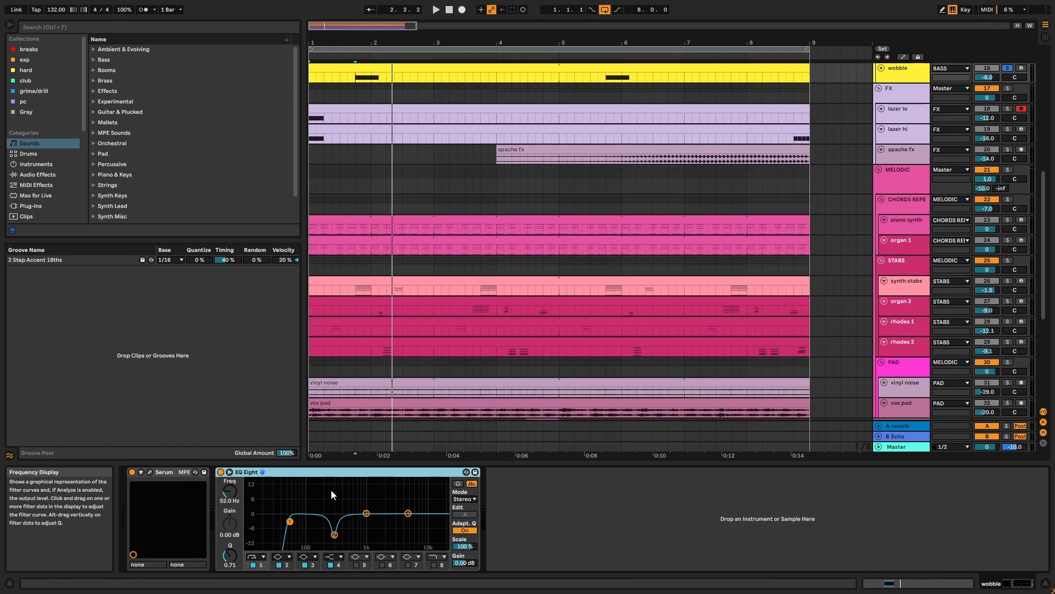
- Select the BASS group and step through its bass parallel compression rack and sub sidechain rack
{"action": "scroll", "coordinate": [896, 240], "scroll_direction": "up", "scroll_amount": 8}
{"action": "left_click", "coordinate": [901, 284]}
{"action": "left_click", "coordinate": [199, 471]}
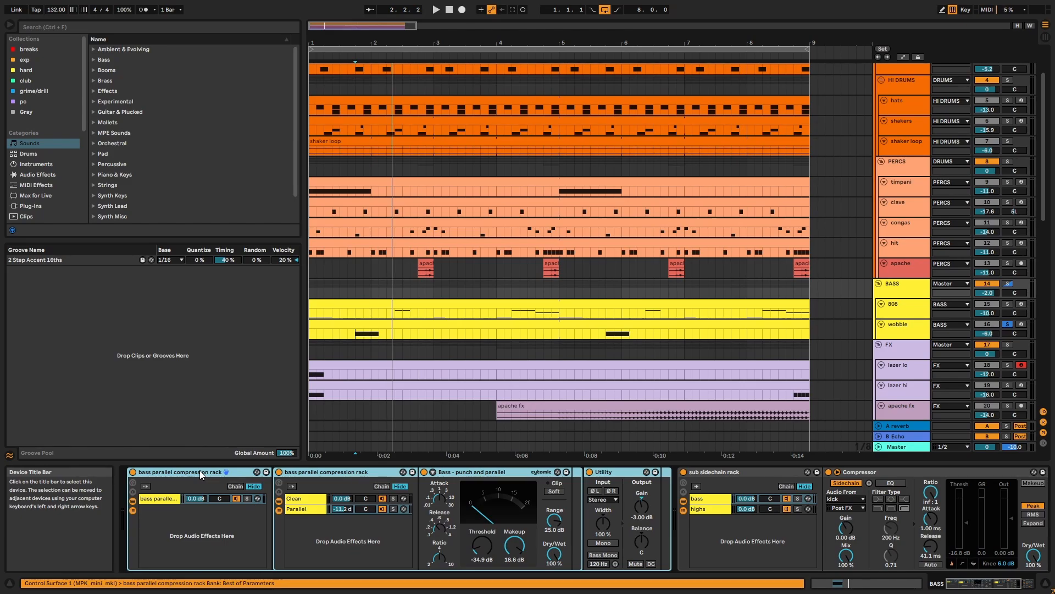
{"action": "left_click", "coordinate": [713, 474]}
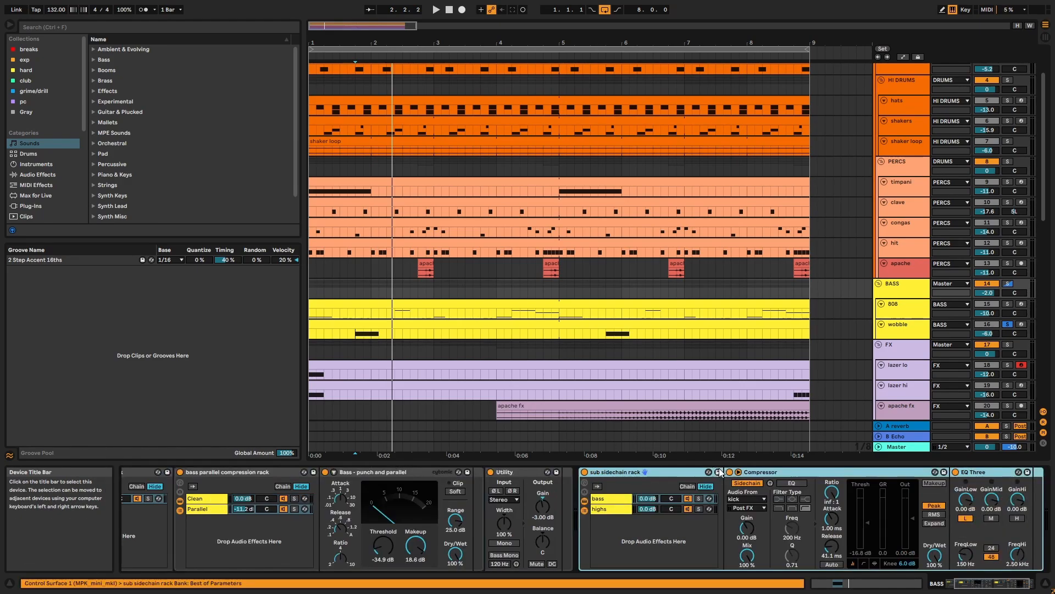
{"action": "left_click", "coordinate": [1000, 587]}
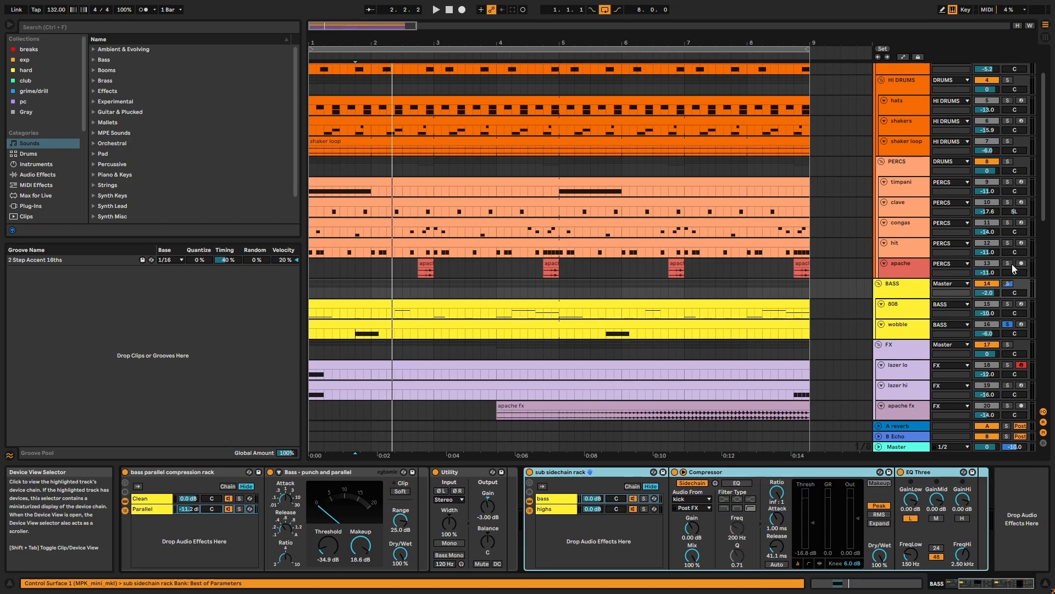
- Play the soloed BASS group together with the kick to hear the sidechain compression
{"action": "left_click", "coordinate": [1008, 285]}
{"action": "key", "text": "space"}
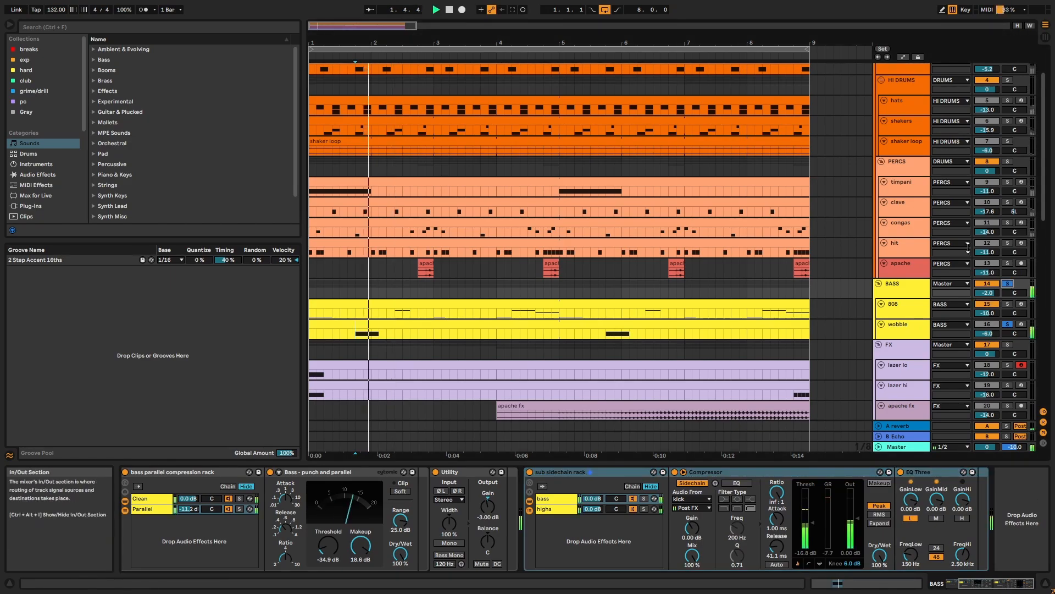
{"action": "scroll", "coordinate": [1009, 165], "scroll_direction": "up", "scroll_amount": 3}
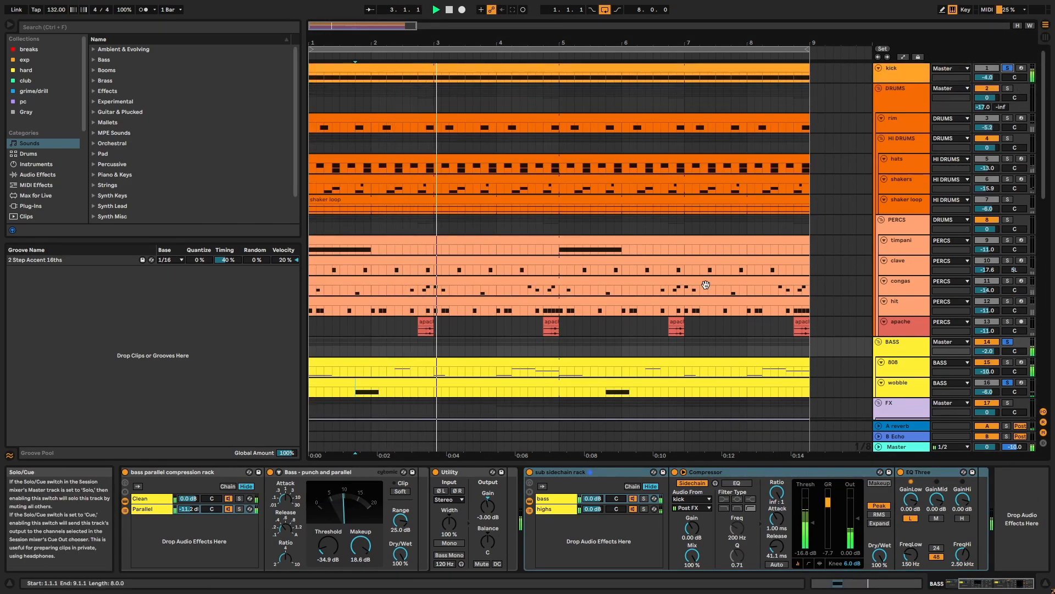
{"action": "scroll", "coordinate": [705, 284], "scroll_direction": "down", "scroll_amount": 2}
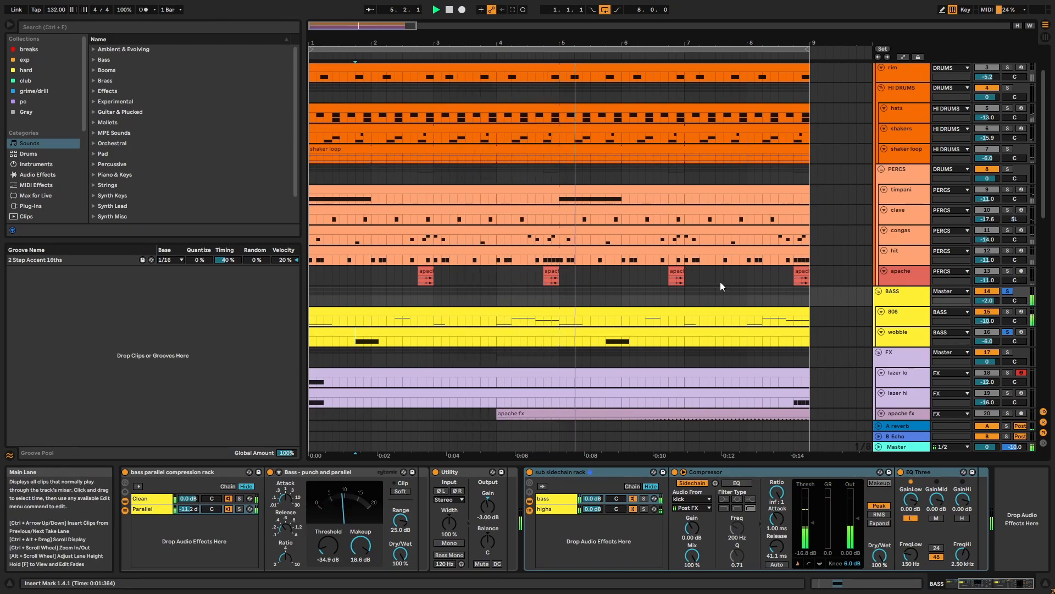
- Stop playback and enlarge the BASS group track to show its send controls
{"action": "left_click", "coordinate": [901, 299]}
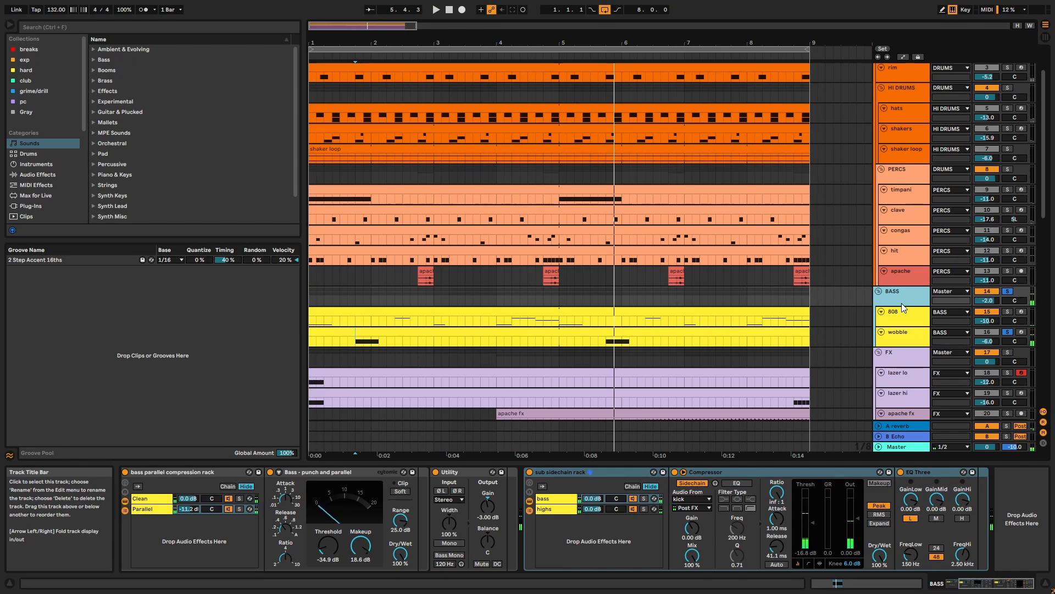
{"action": "left_click_drag", "start_coordinate": [902, 305], "coordinate": [901, 314]}
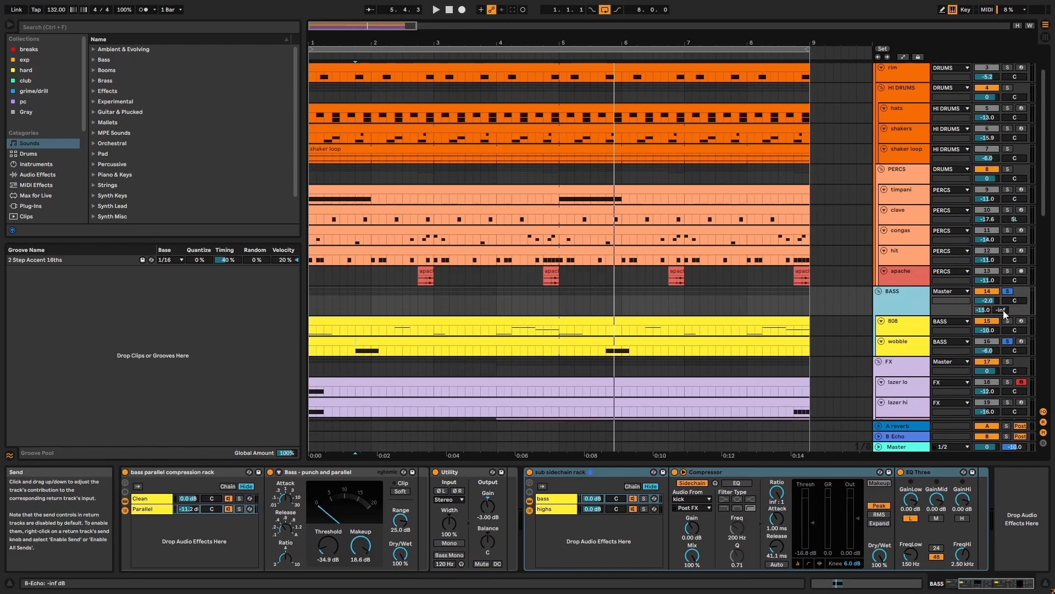
{"action": "scroll", "coordinate": [966, 312], "scroll_direction": "down", "scroll_amount": 1}
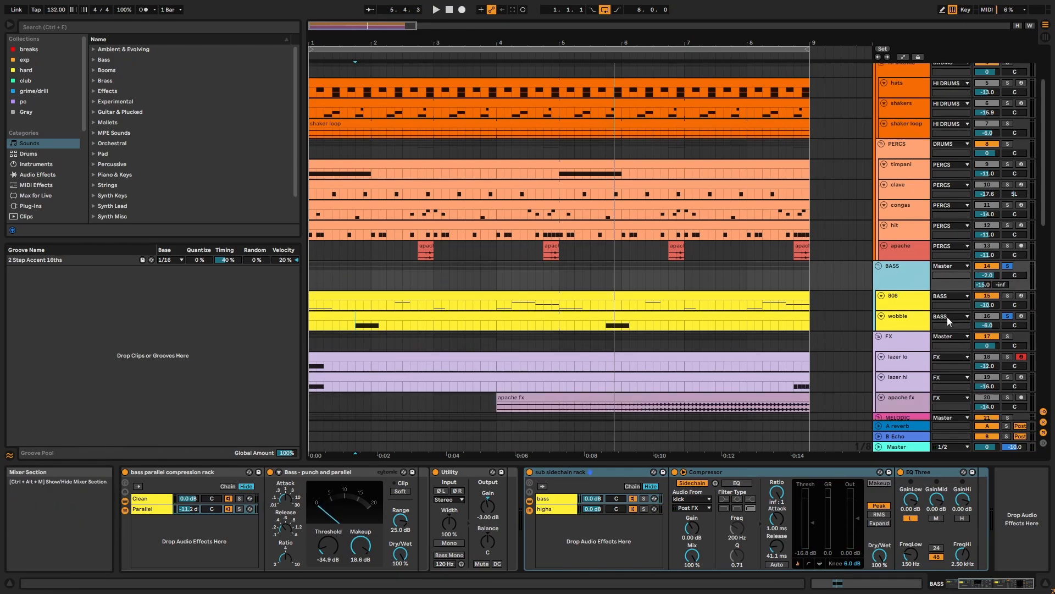
- Solo the FX group with its lazer lo and lazer hi tracks, select the lazer lo clip and play
{"action": "left_click", "coordinate": [892, 344]}
{"action": "left_click", "coordinate": [1007, 356]}
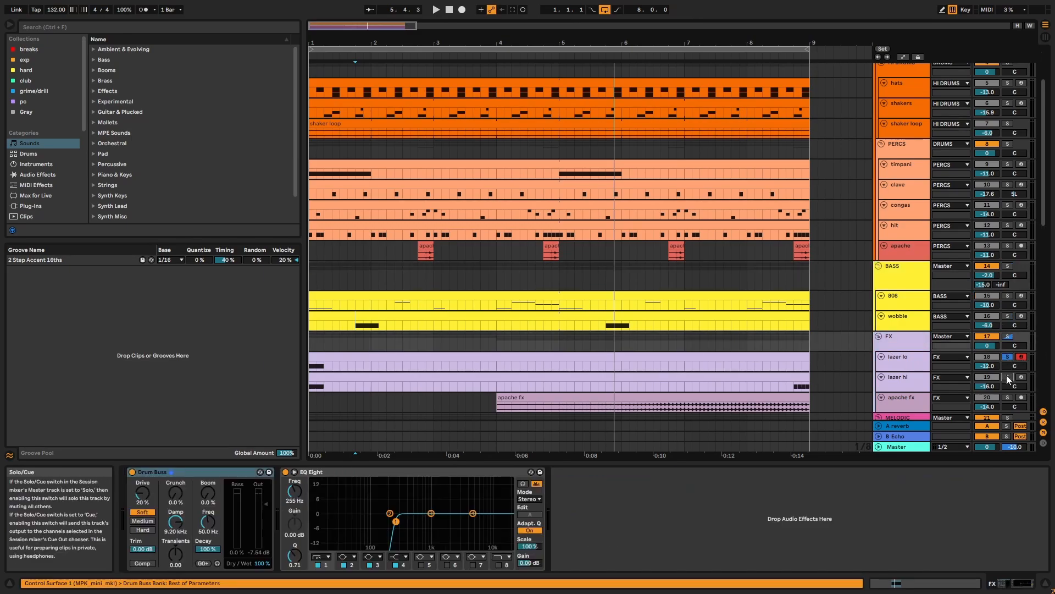
{"action": "left_click", "coordinate": [786, 366]}
{"action": "key", "text": "space"}
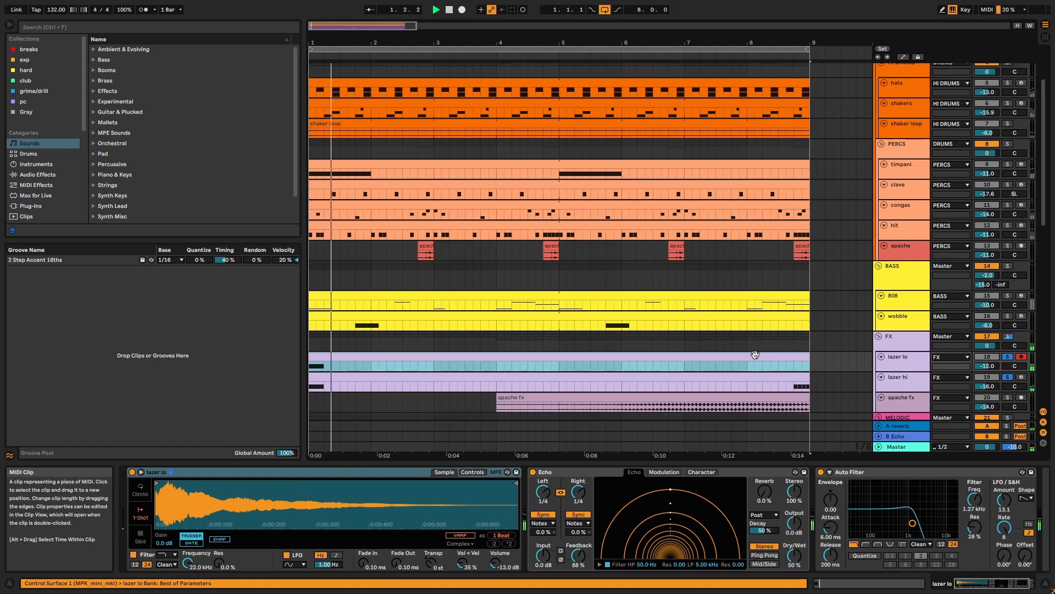
- Select the lazer hi clip and the lazer lo clip during playback, and stop playback
{"action": "left_click", "coordinate": [791, 387]}
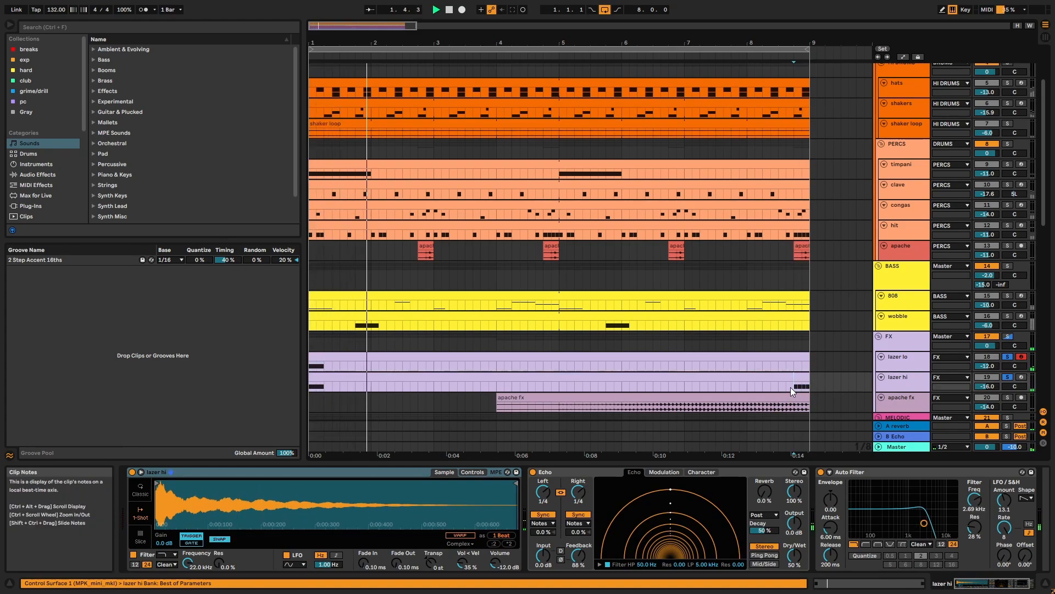
{"action": "left_click", "coordinate": [796, 357]}
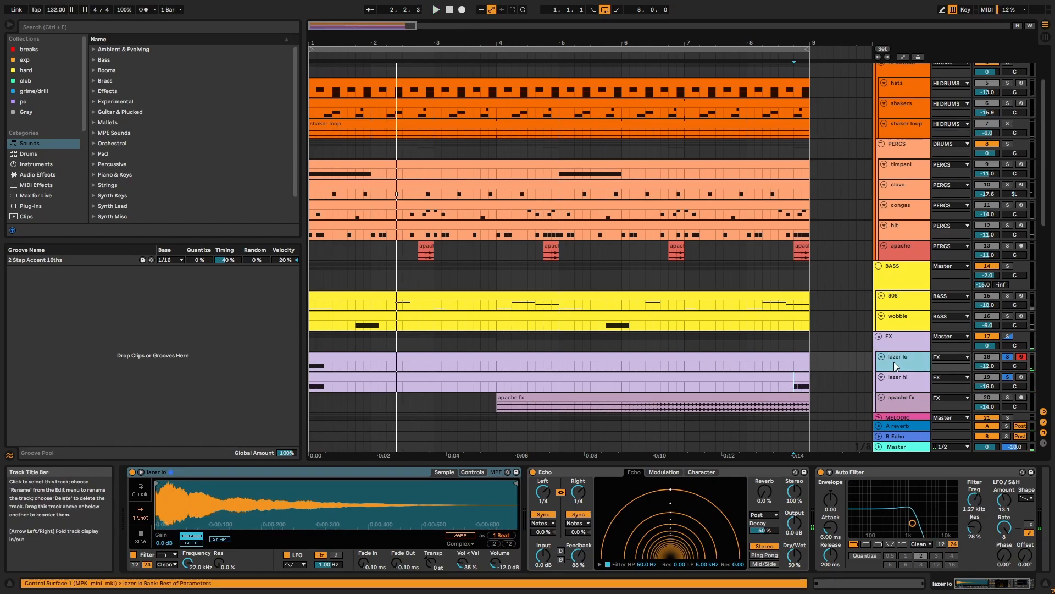
{"action": "key", "text": "space"}
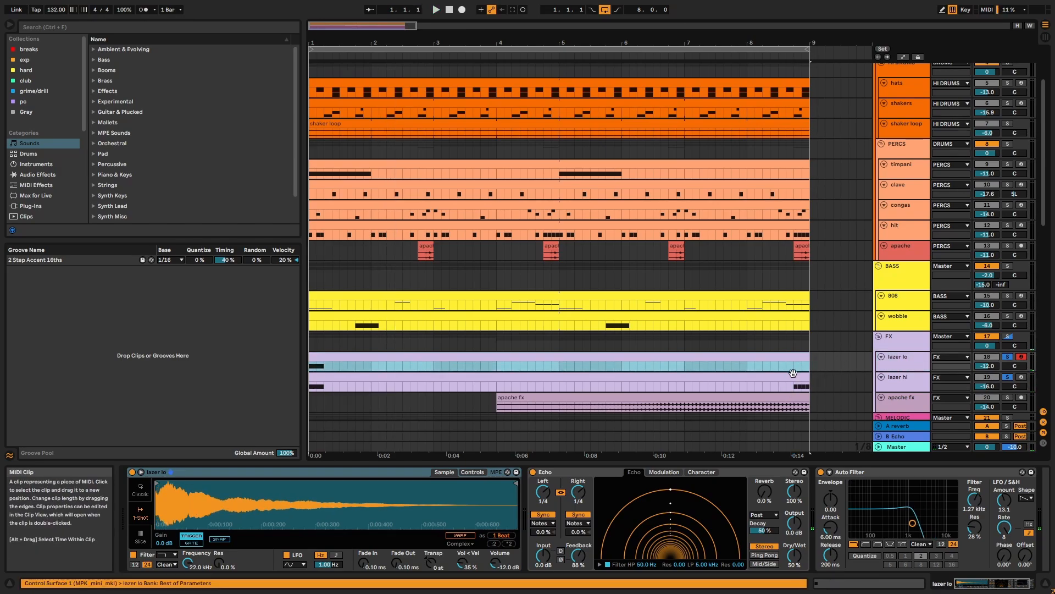
- Select the lazer lo track, step through its Echo and Auto Filter, and select the lazer hi track to compare its devices
{"action": "left_click", "coordinate": [888, 358]}
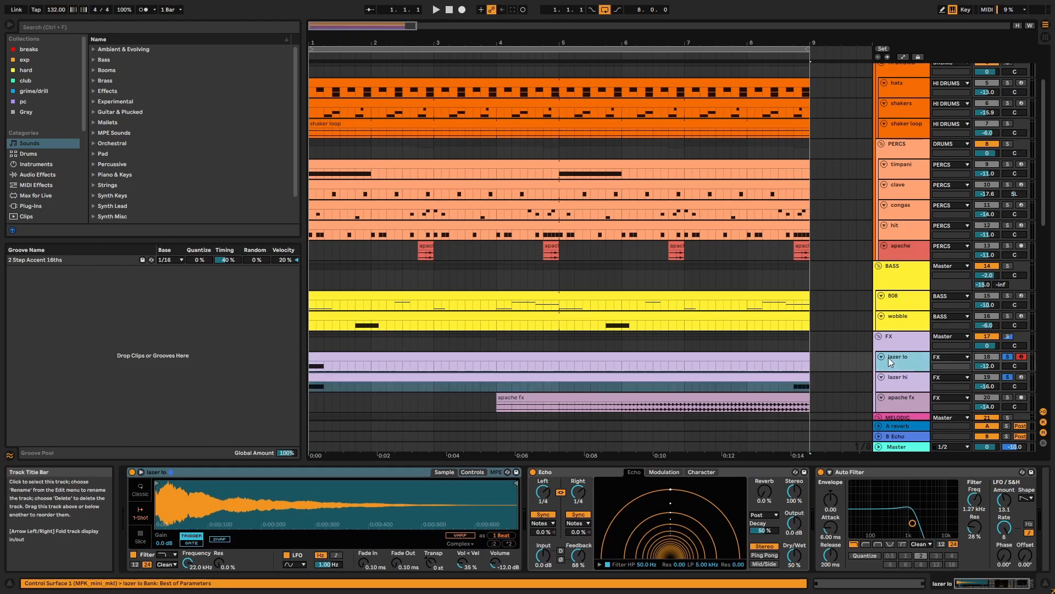
{"action": "left_click", "coordinate": [773, 473]}
{"action": "left_click", "coordinate": [861, 473]}
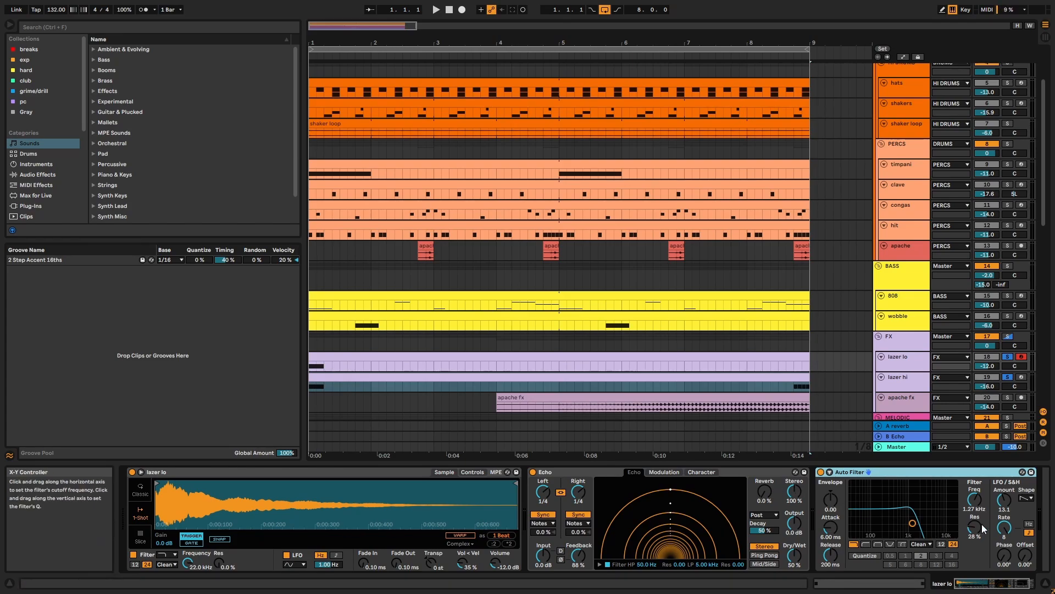
{"action": "left_click", "coordinate": [902, 385]}
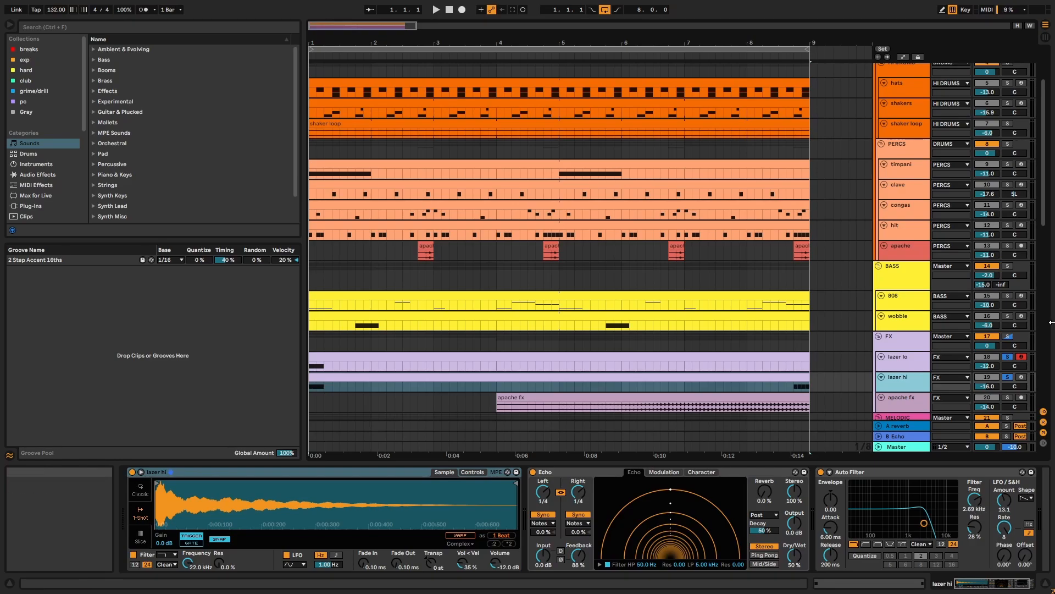
- Play the apache fx track soloed within the FX group and compare its clip with the apache percussion clip in bar 6
{"action": "scroll", "coordinate": [1004, 384], "scroll_direction": "down", "scroll_amount": 1}
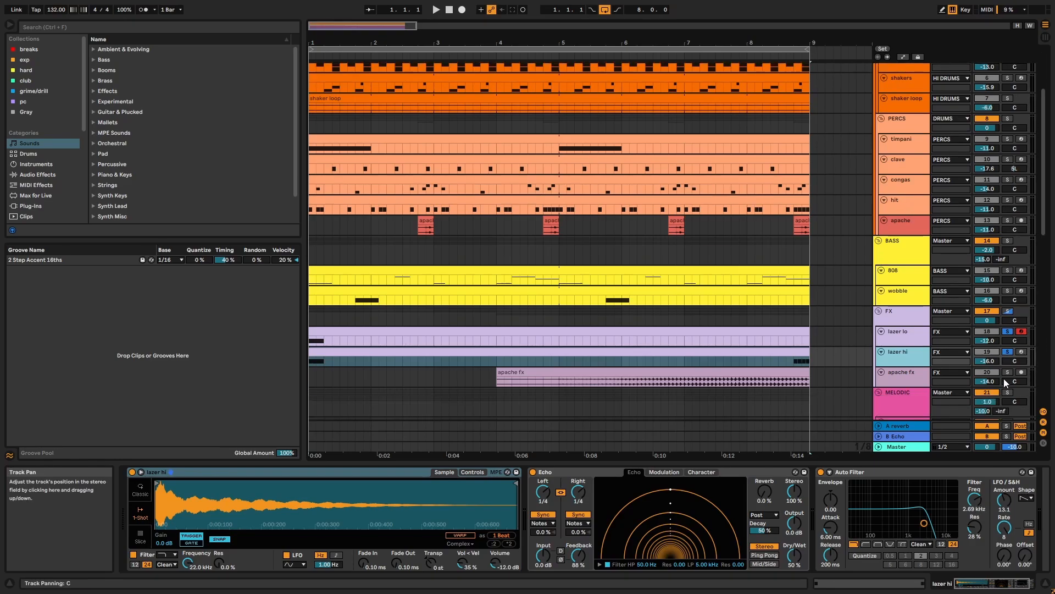
{"action": "left_click", "coordinate": [717, 378]}
{"action": "left_click", "coordinate": [718, 371]}
{"action": "key", "text": "space"}
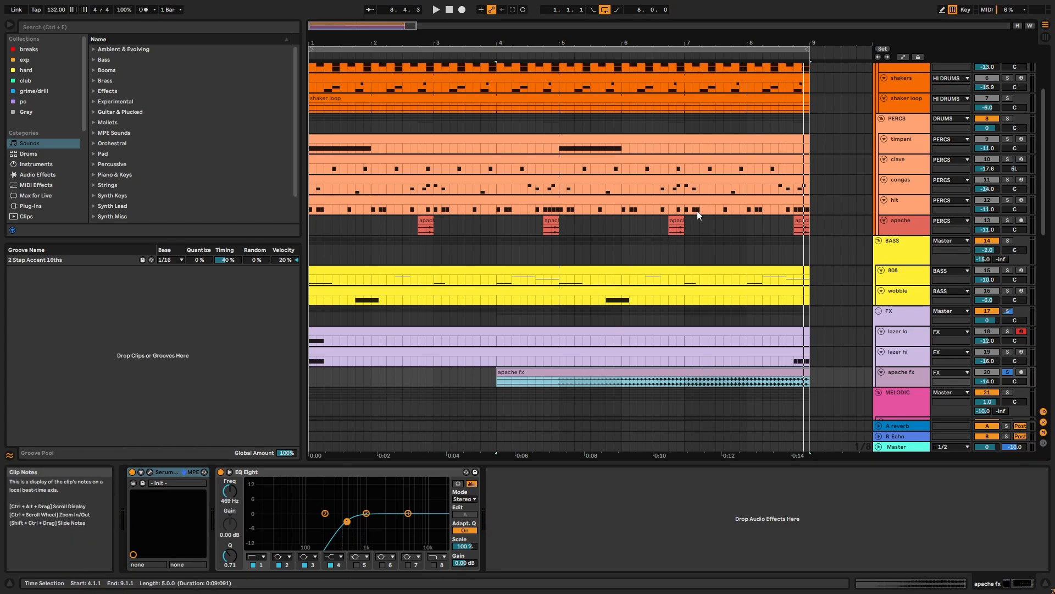
{"action": "left_click", "coordinate": [678, 218]}
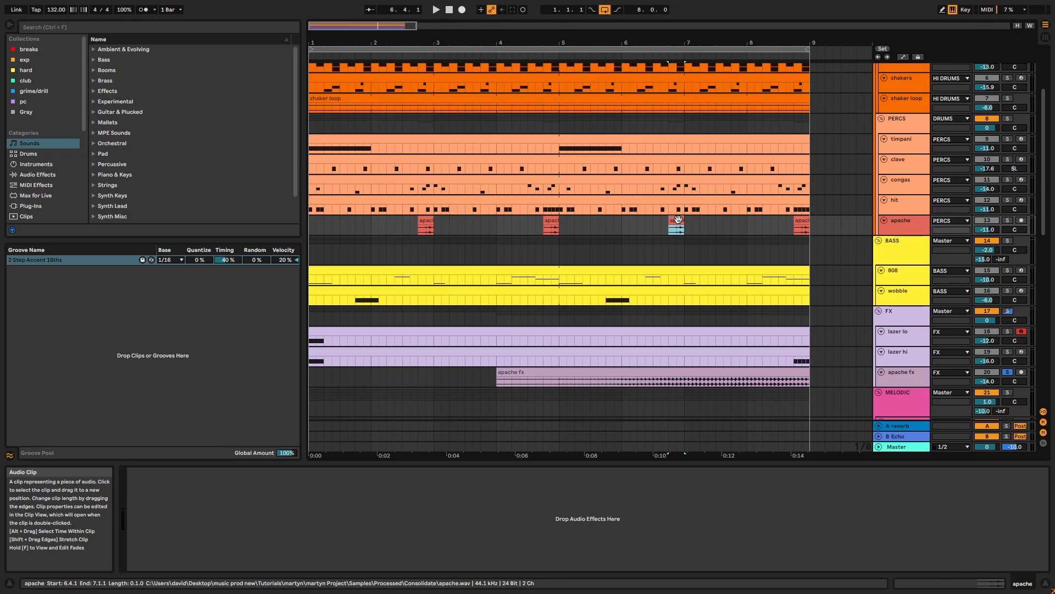
{"action": "left_click", "coordinate": [649, 375]}
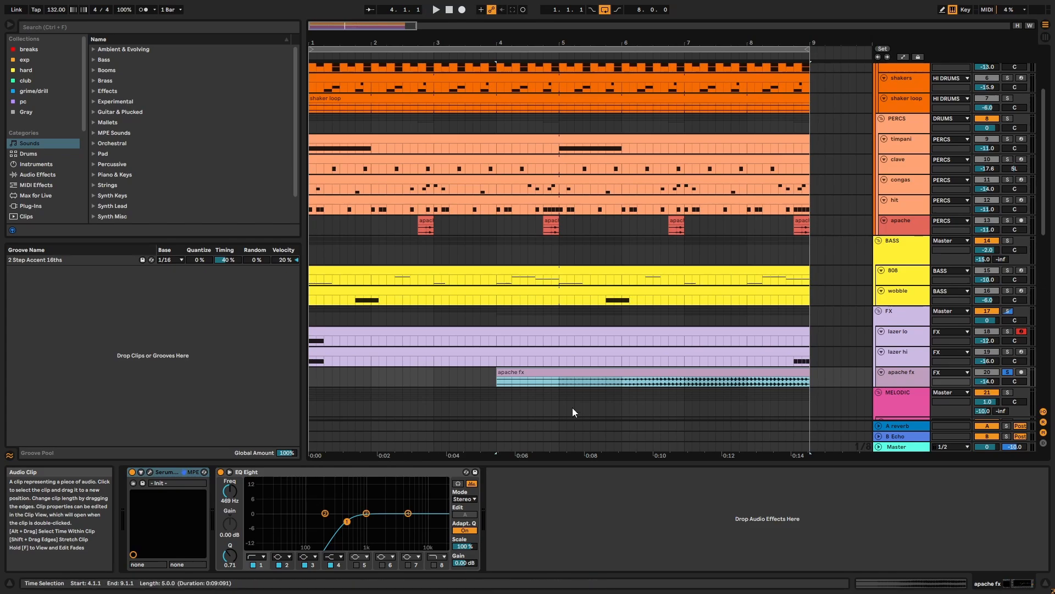
- Open the SerumFX effects on the apache fx track, close the plugin window and examine the EQ Eight
{"action": "left_click", "coordinate": [150, 472]}
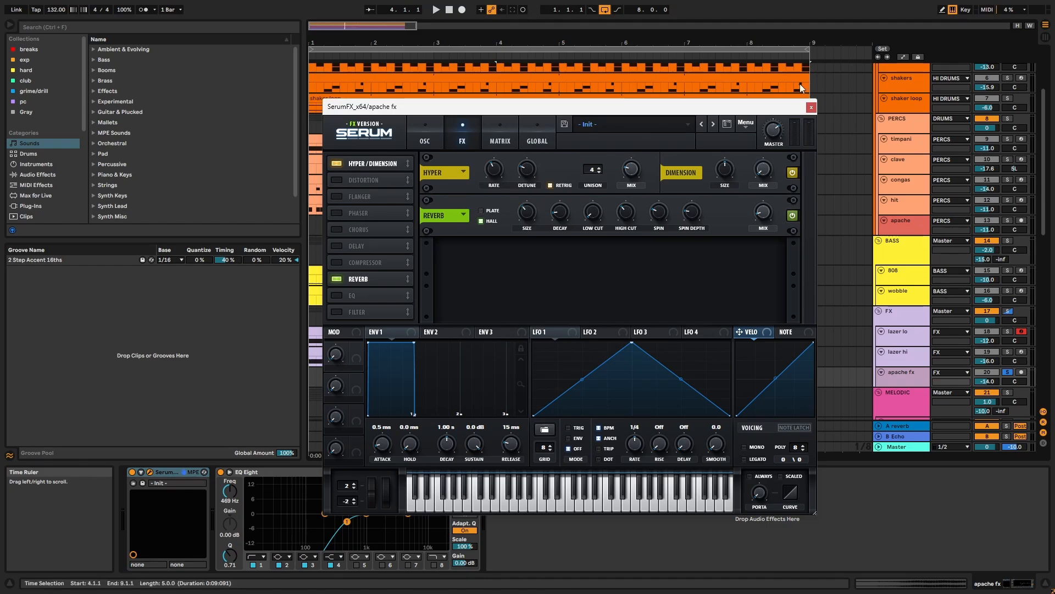
{"action": "left_click", "coordinate": [811, 108]}
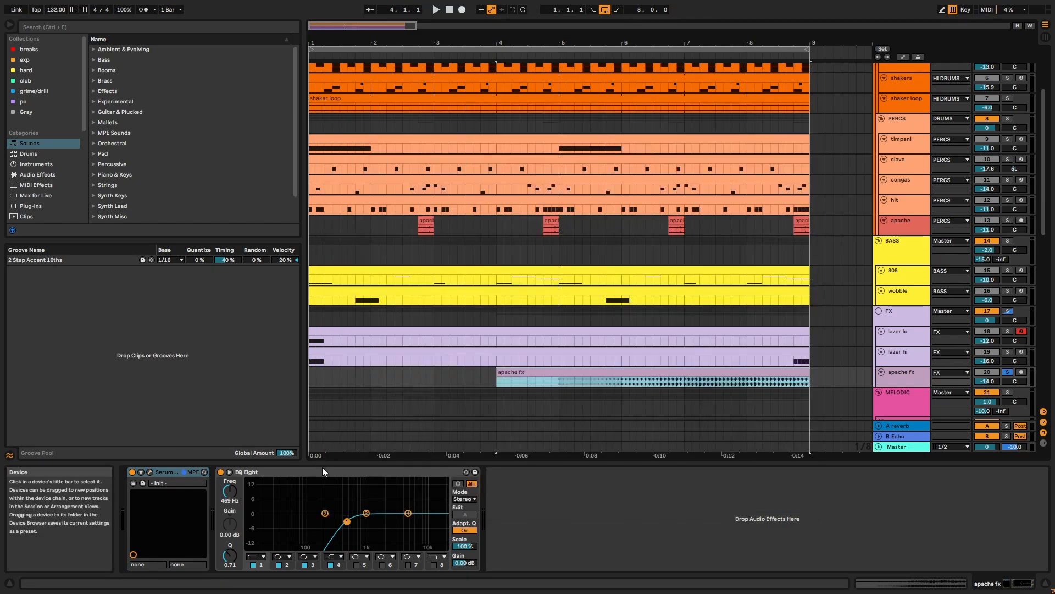
{"action": "left_click", "coordinate": [322, 467]}
- Select the FX group, review its Drum Buss and EQ Eight, and enlarge the group track to show its send controls
{"action": "left_click", "coordinate": [901, 311]}
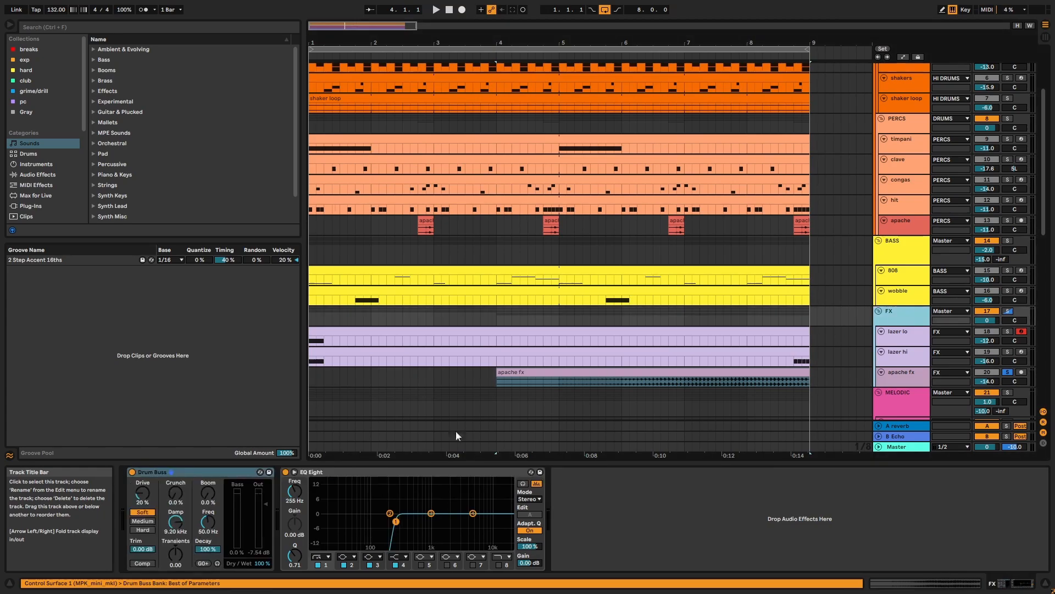
{"action": "left_click", "coordinate": [207, 470]}
{"action": "left_click", "coordinate": [354, 471]}
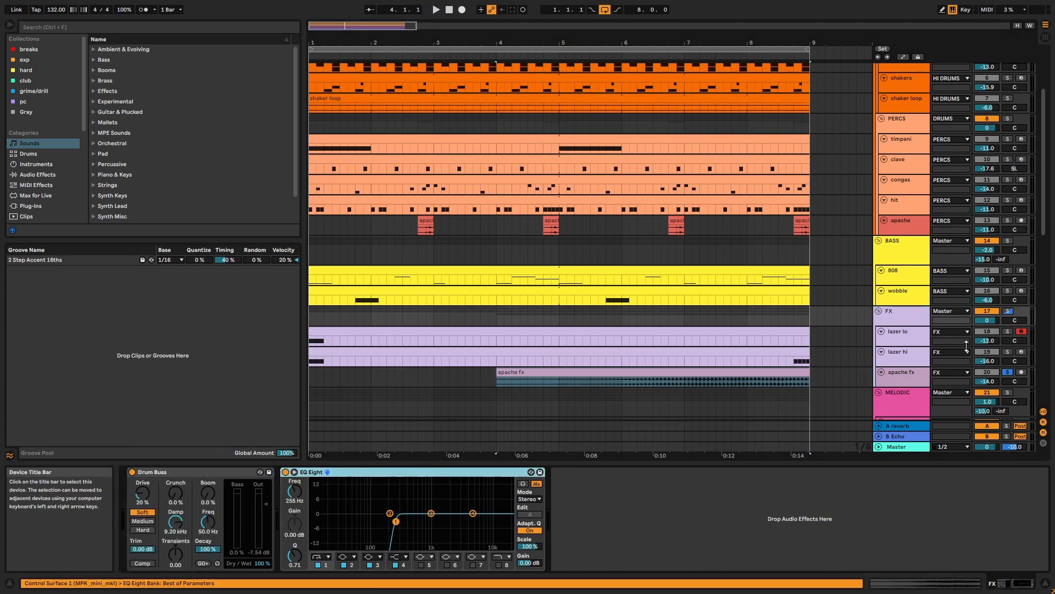
{"action": "left_click_drag", "start_coordinate": [920, 326], "coordinate": [918, 335]}
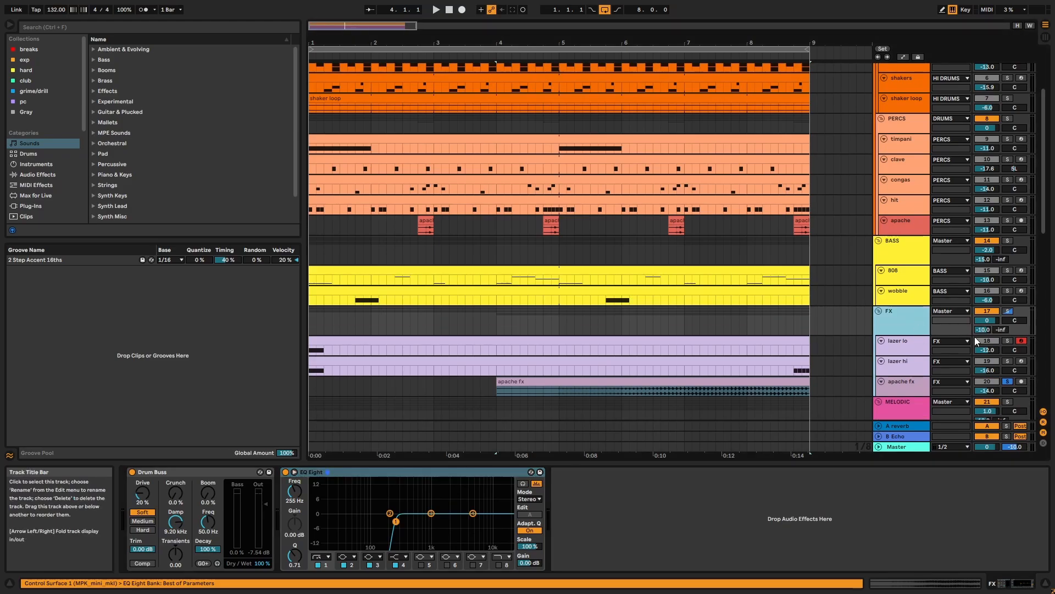
- Solo the MELODIC group in place of FX, select the piano synth clip, and play the group before stopping
{"action": "scroll", "coordinate": [983, 335], "scroll_direction": "down", "scroll_amount": 5}
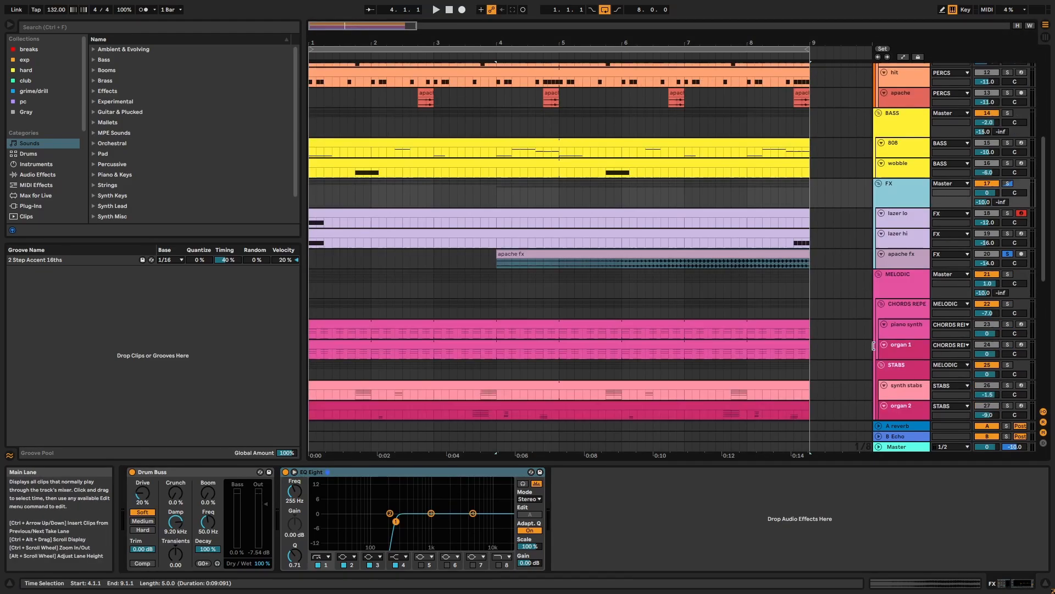
{"action": "left_click", "coordinate": [987, 286]}
{"action": "left_click", "coordinate": [1008, 274]}
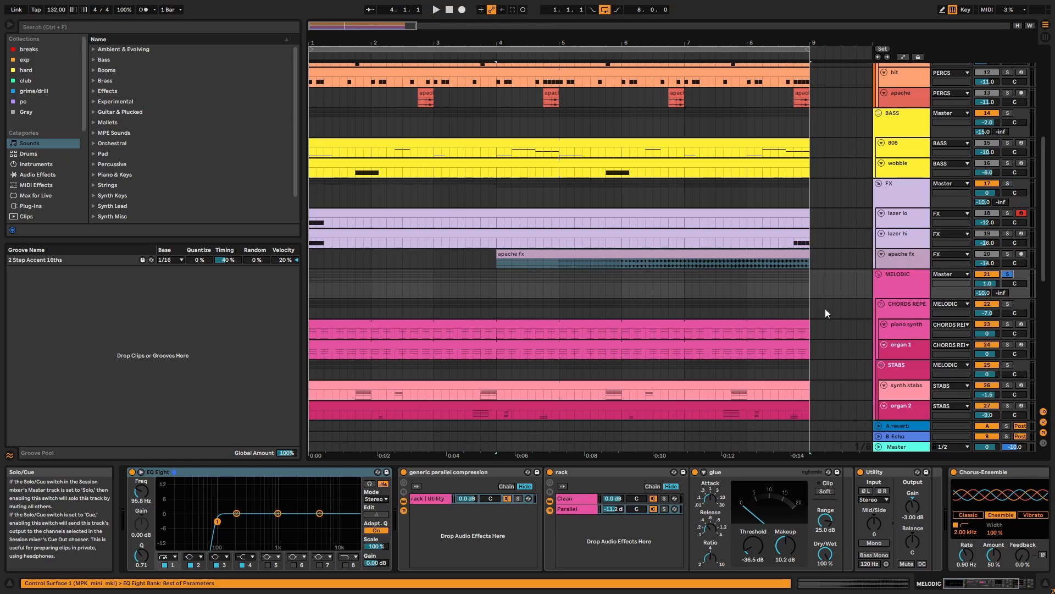
{"action": "left_click", "coordinate": [643, 326]}
{"action": "key", "text": "space"}
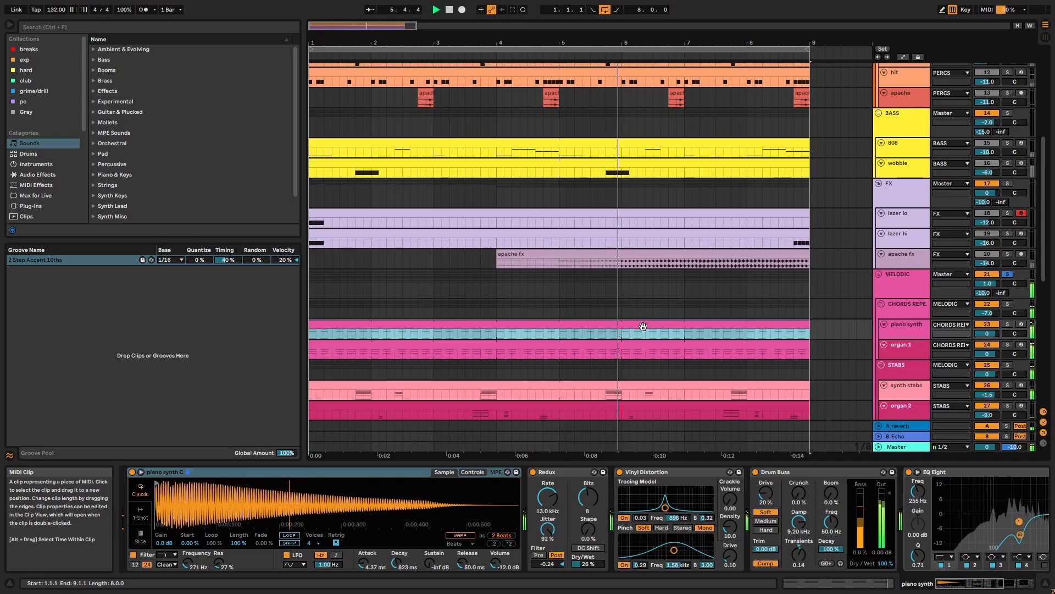
{"action": "key", "text": "space"}
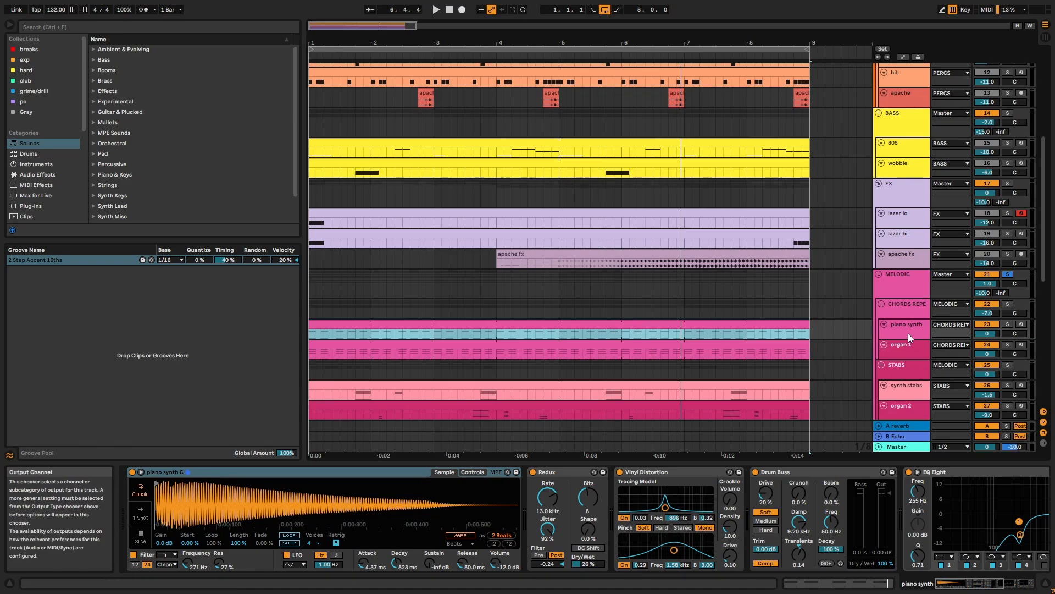
- Select the CHORDS REPEAT group, go through its piano synth and organ 1 clips, and select the STABS group
{"action": "left_click", "coordinate": [921, 309]}
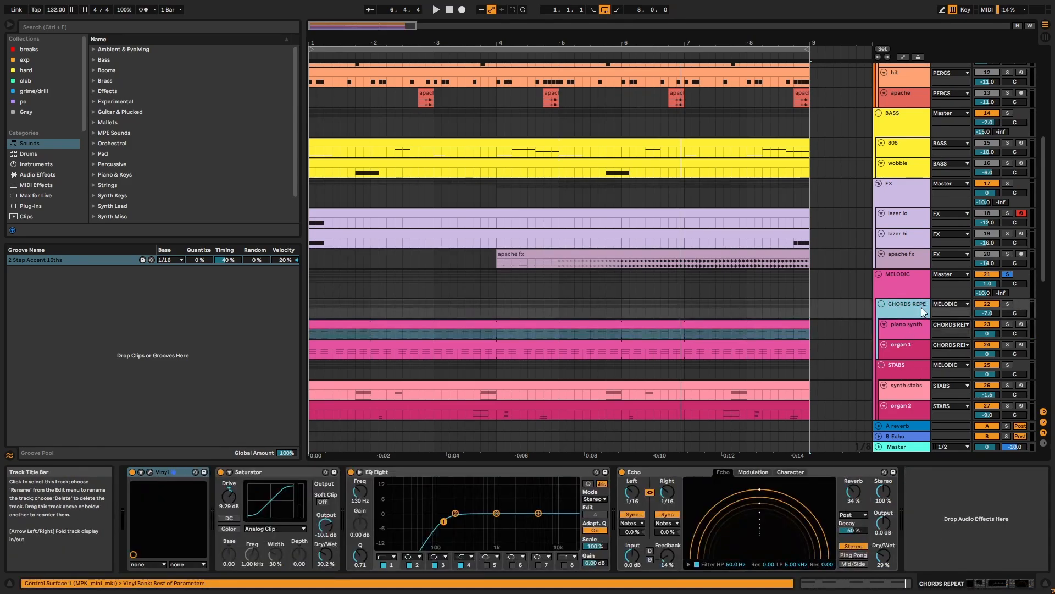
{"action": "left_click", "coordinate": [750, 334]}
{"action": "key", "text": "Down"}
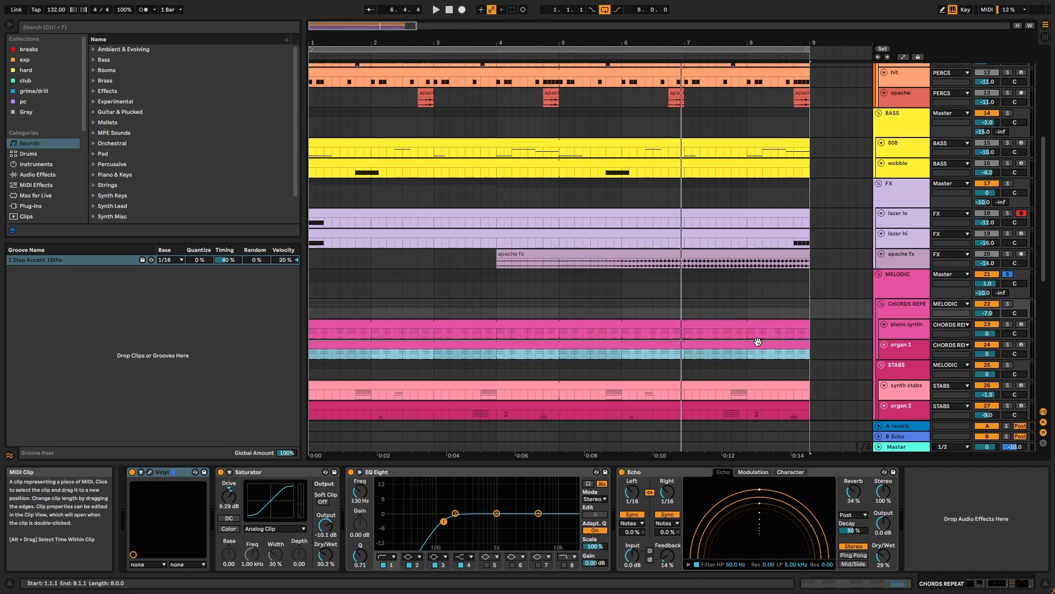
{"action": "left_click", "coordinate": [908, 364]}
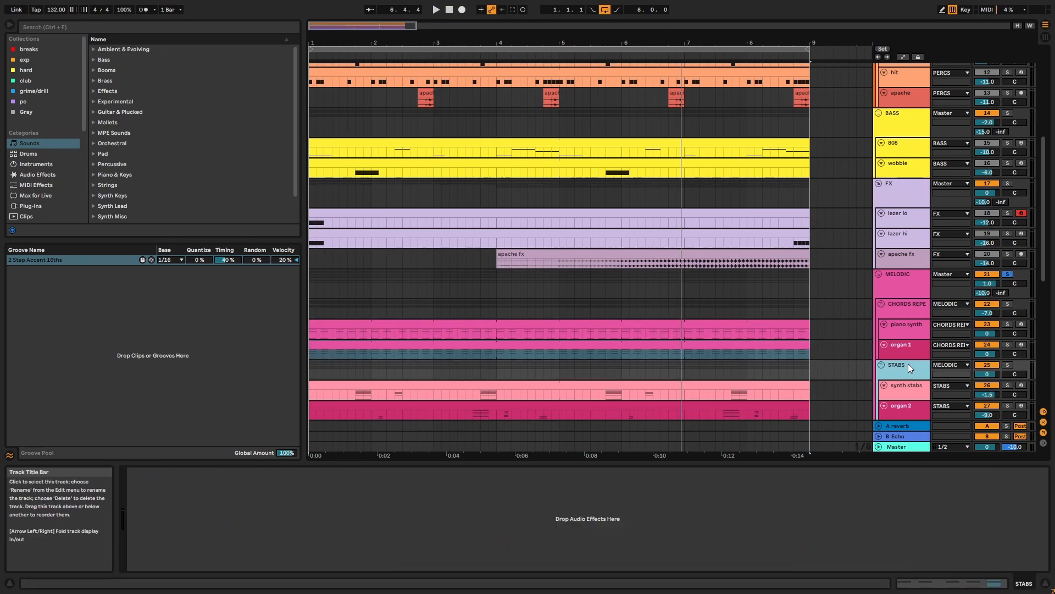
- Solo and play the CHORDS REPEAT group, open the piano synth clip's notes, and stop playback
{"action": "left_click", "coordinate": [913, 305]}
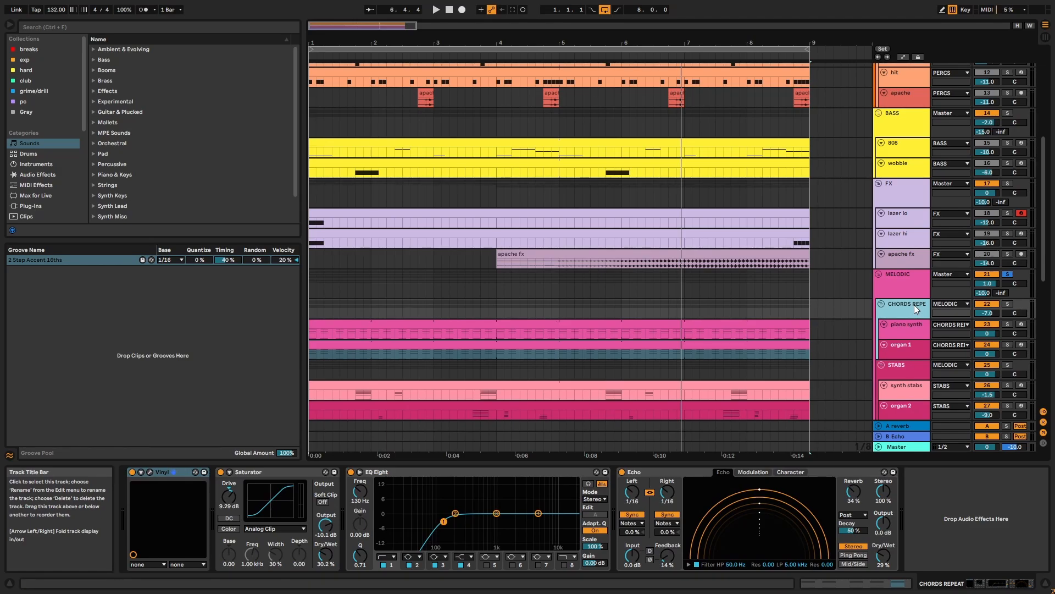
{"action": "left_click", "coordinate": [1007, 305]}
{"action": "key", "text": "space"}
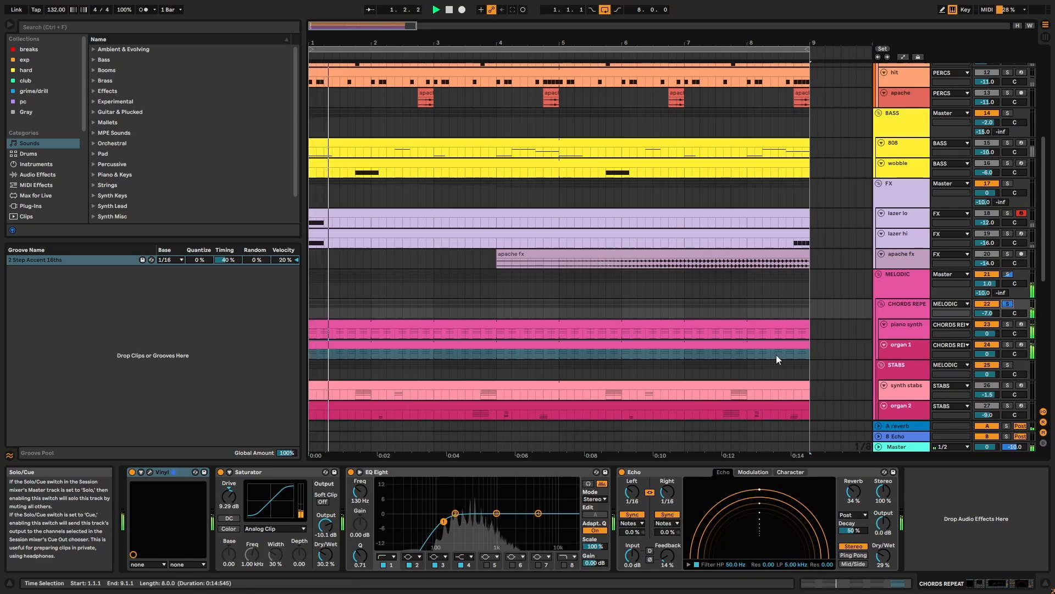
{"action": "left_click", "coordinate": [735, 324]}
{"action": "double_click", "coordinate": [735, 324]}
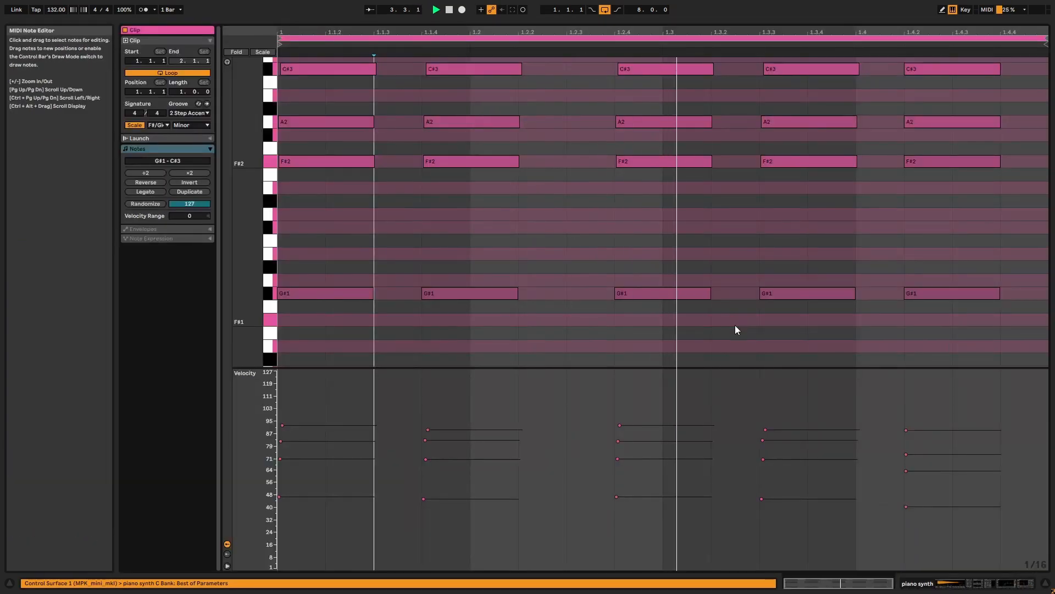
{"action": "key", "text": "space"}
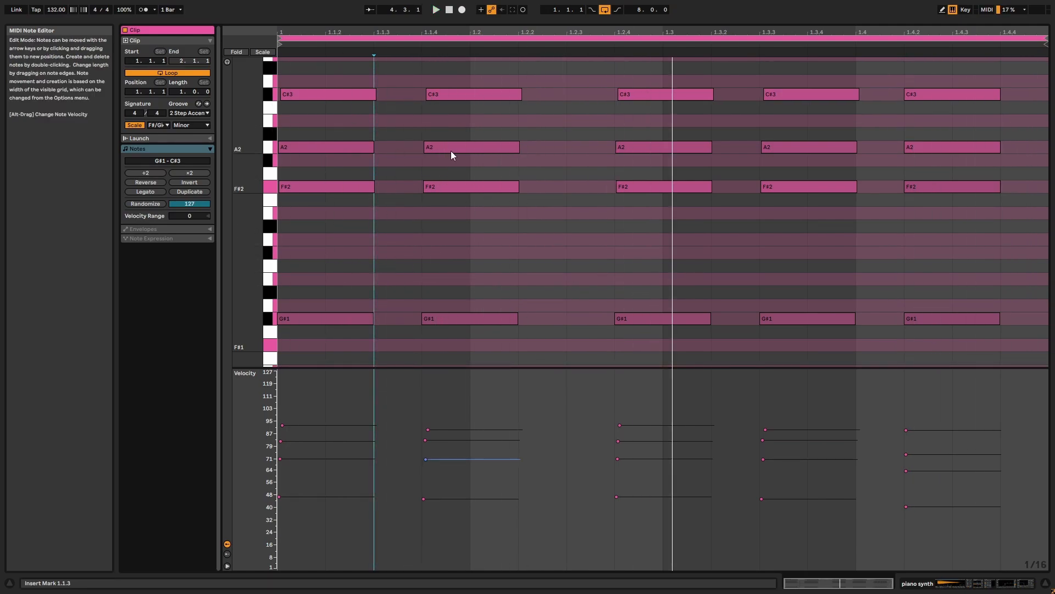
- Select the four notes of the first piano synth chord, examine their start offsets and velocities up close, and return to the arrangement
{"action": "left_click_drag", "start_coordinate": [339, 348], "coordinate": [315, 94]}
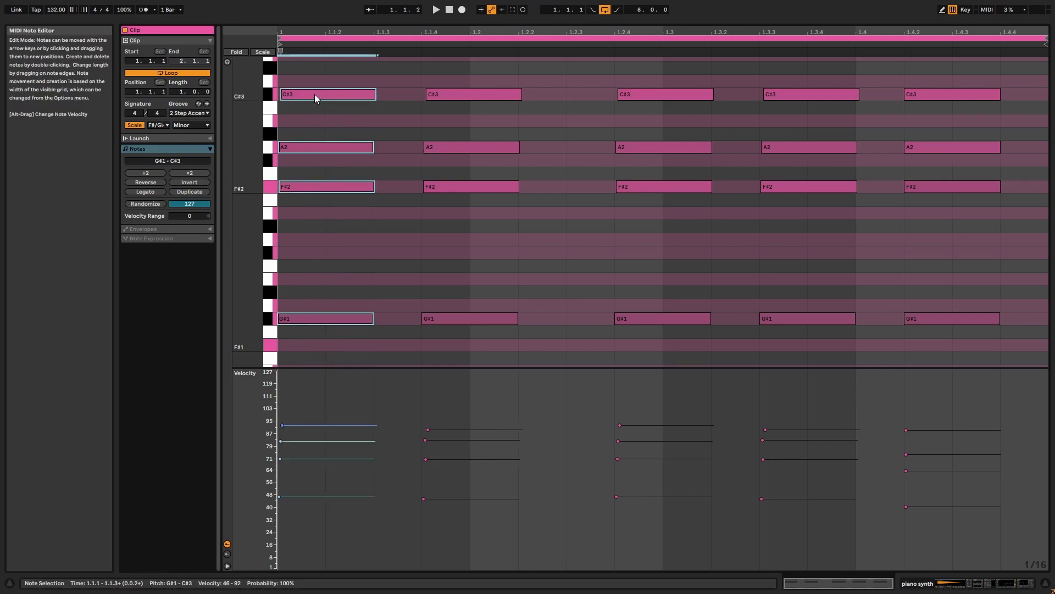
{"action": "left_click_drag", "start_coordinate": [282, 31], "coordinate": [319, 157]}
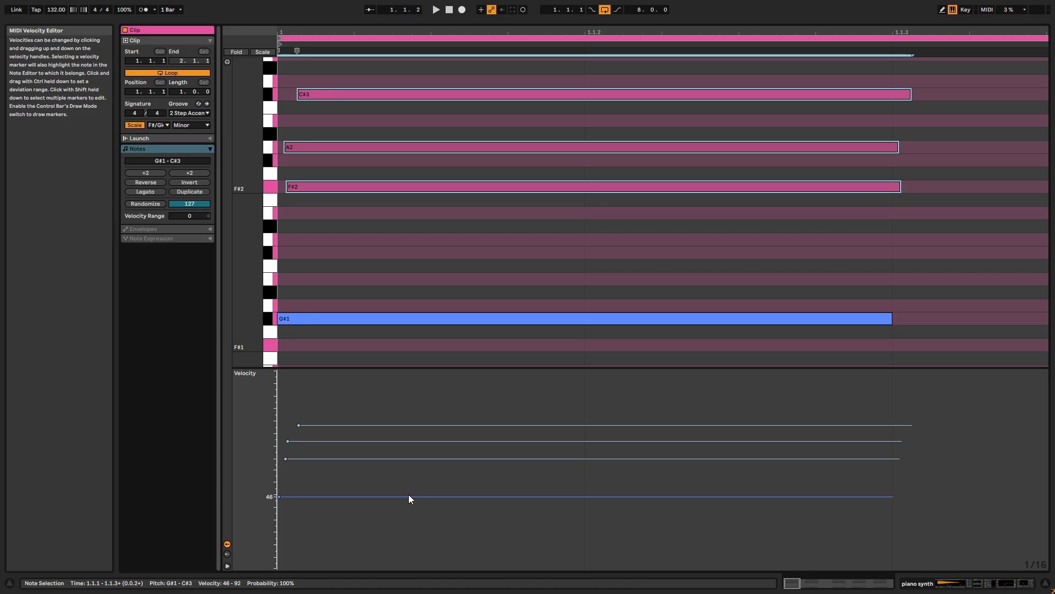
{"action": "key", "text": "ctrl+alt+e"}
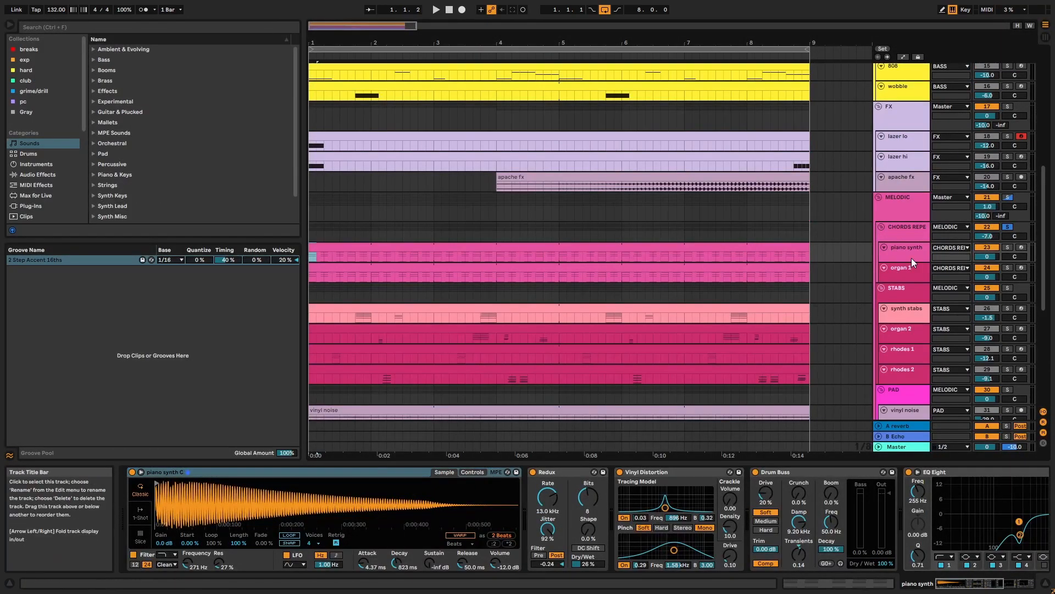
- Step through the piano synth track's Redux, Vinyl Distortion, Drum Buss, EQ Eight and Auto Filter
{"action": "left_click", "coordinate": [545, 474]}
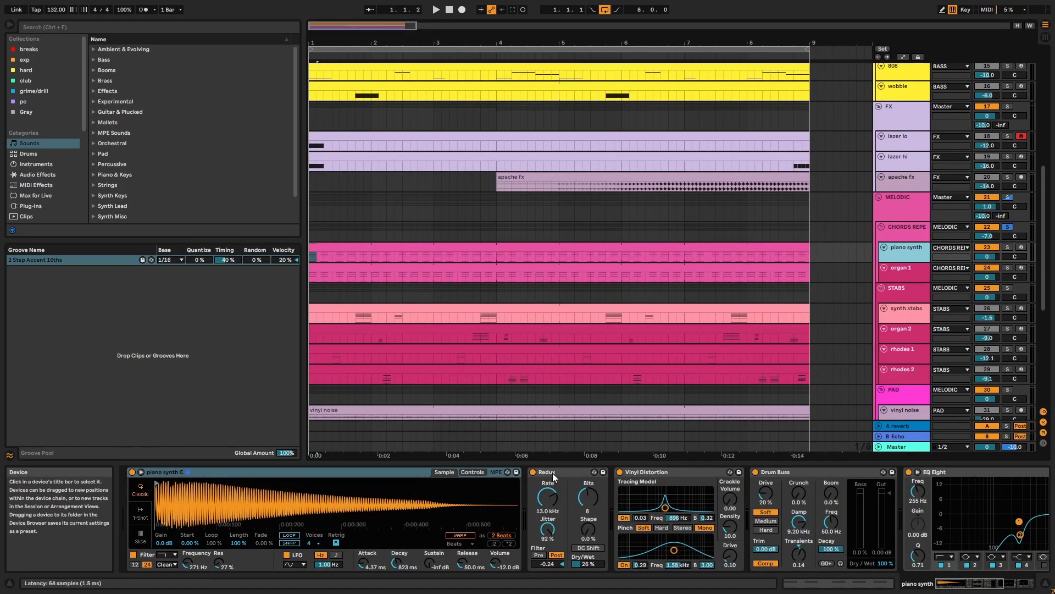
{"action": "left_click", "coordinate": [660, 470]}
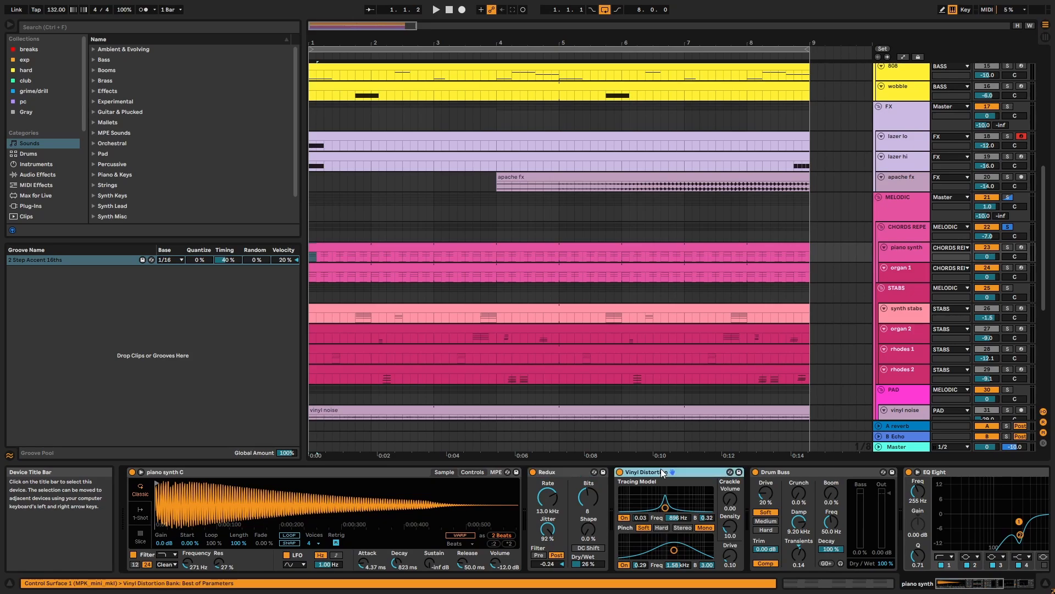
{"action": "left_click", "coordinate": [812, 471]}
{"action": "left_click", "coordinate": [953, 475]}
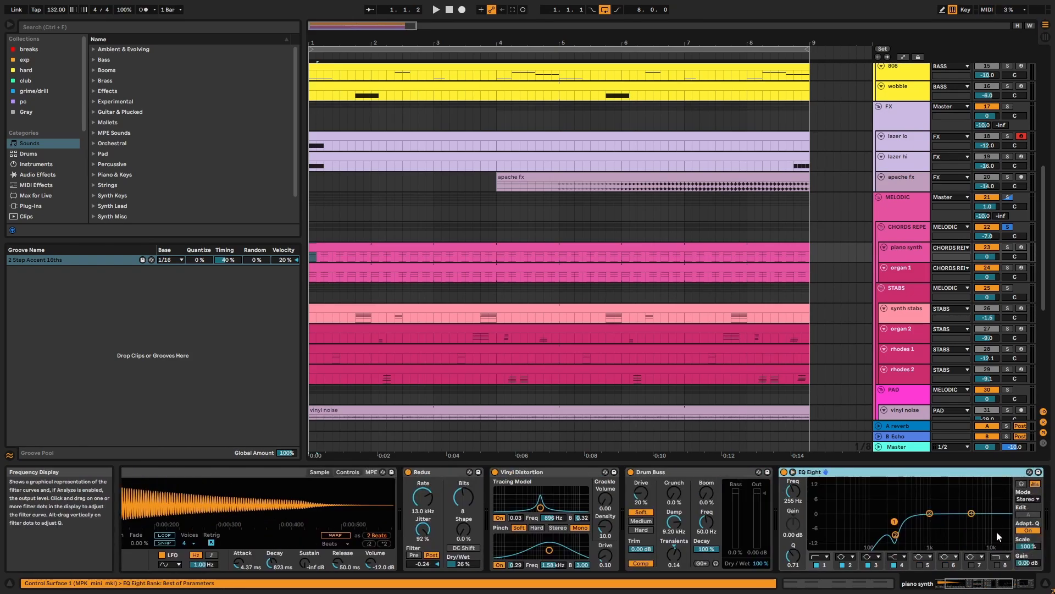
{"action": "left_click", "coordinate": [1021, 590]}
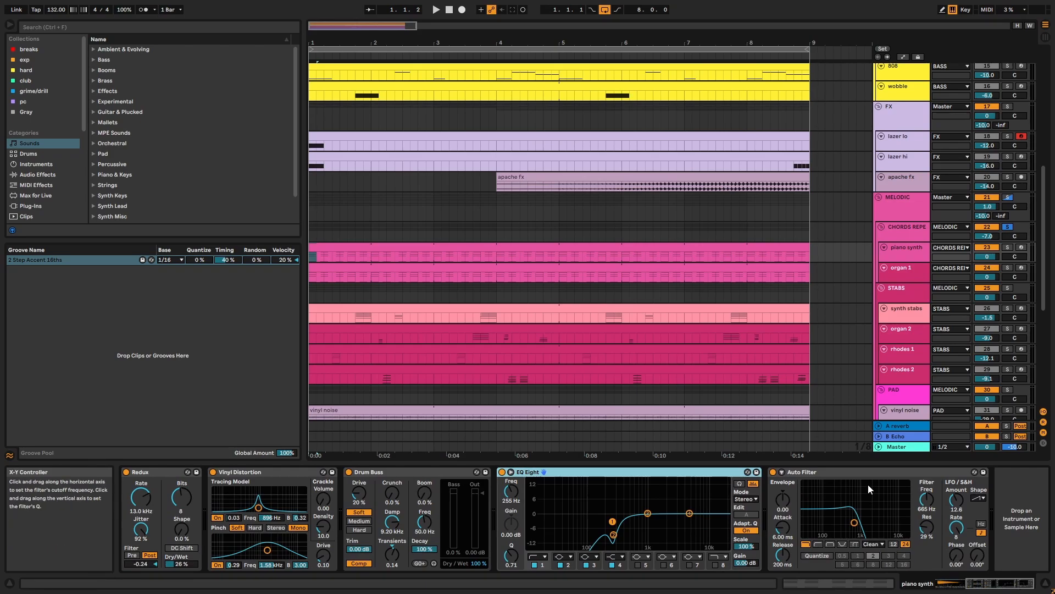
{"action": "left_click", "coordinate": [868, 476]}
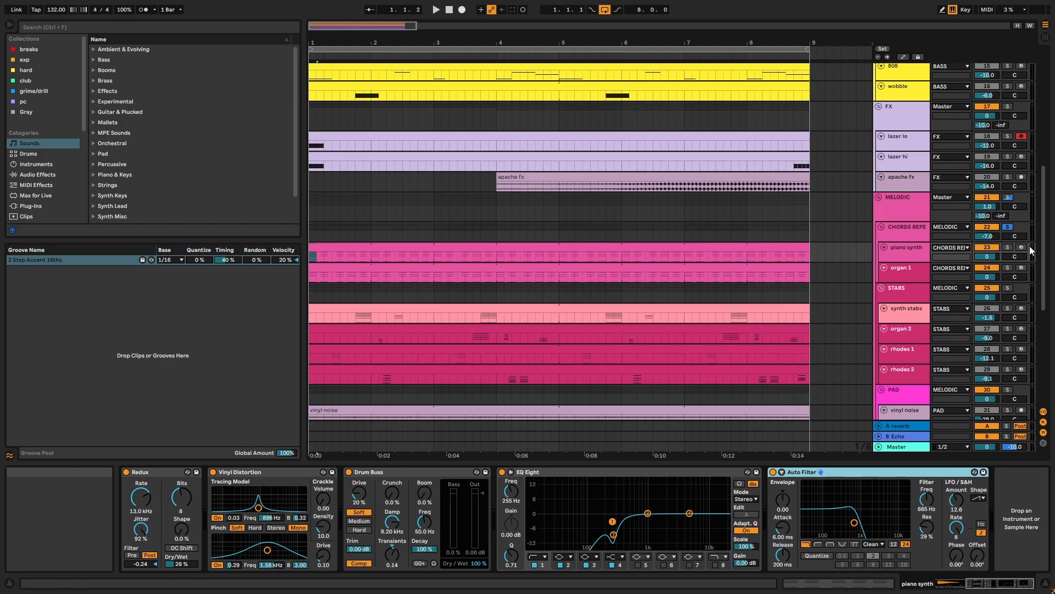
- Play the soloed chords again and reopen the piano synth clip's notes
{"action": "left_click", "coordinate": [771, 250]}
{"action": "key", "text": "space"}
{"action": "double_click", "coordinate": [772, 247]}
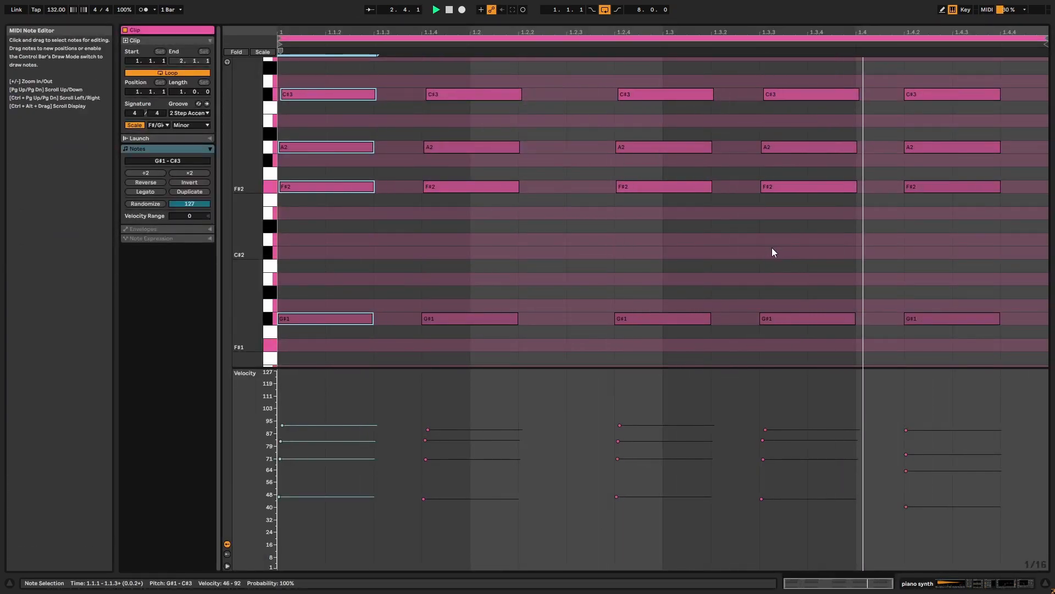
- Return to the arrangement and step through the organ 1 track's Organ House, Drum Buss, EQ Eight and Auto Filter
{"action": "key", "text": "ctrl+alt+e"}
{"action": "scroll", "coordinate": [814, 248], "scroll_direction": "up", "scroll_amount": 5}
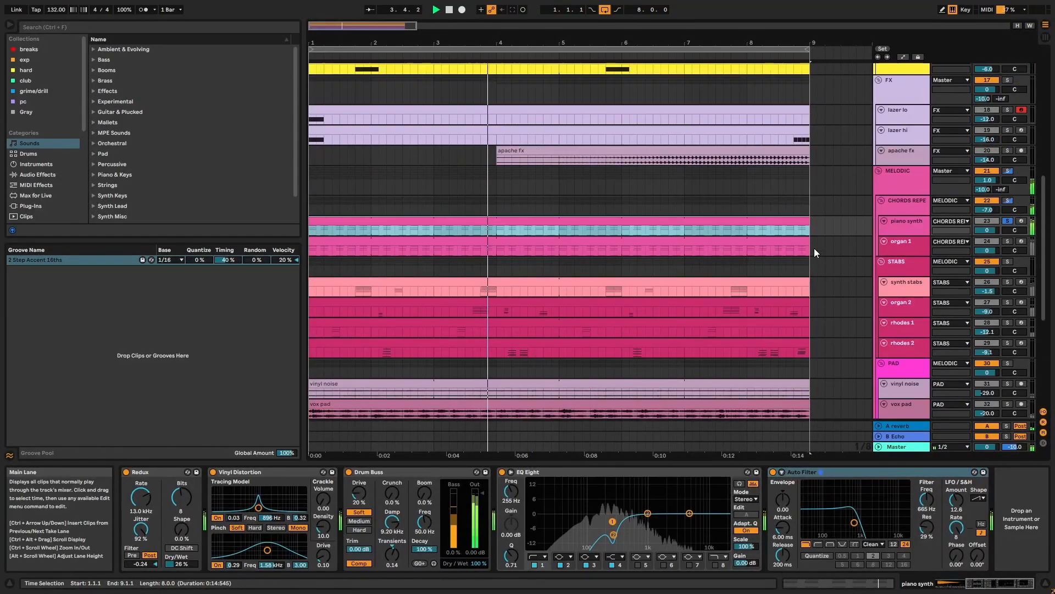
{"action": "left_click", "coordinate": [912, 246]}
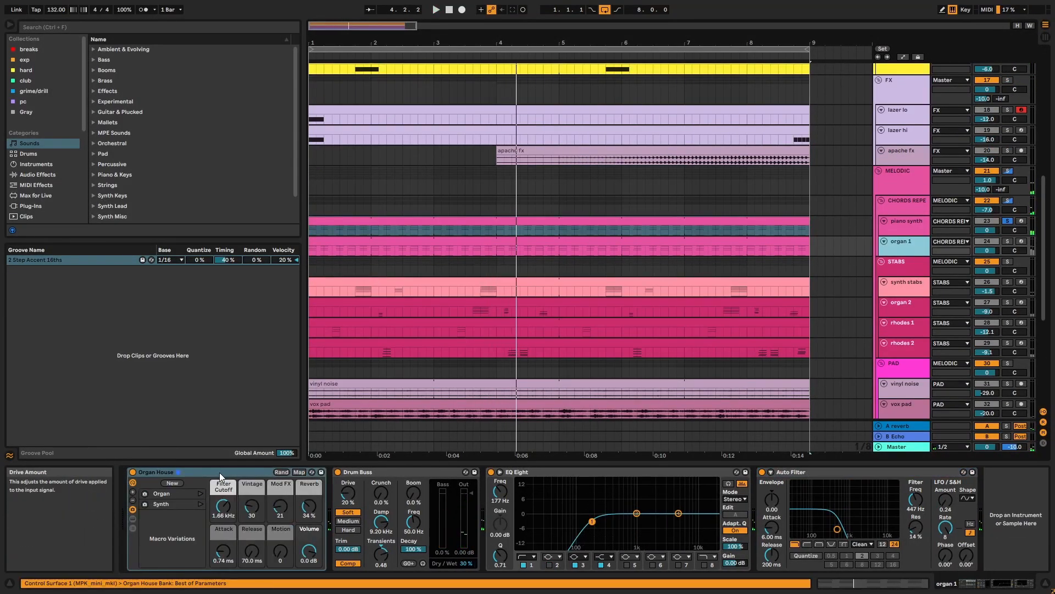
{"action": "left_click", "coordinate": [194, 471]}
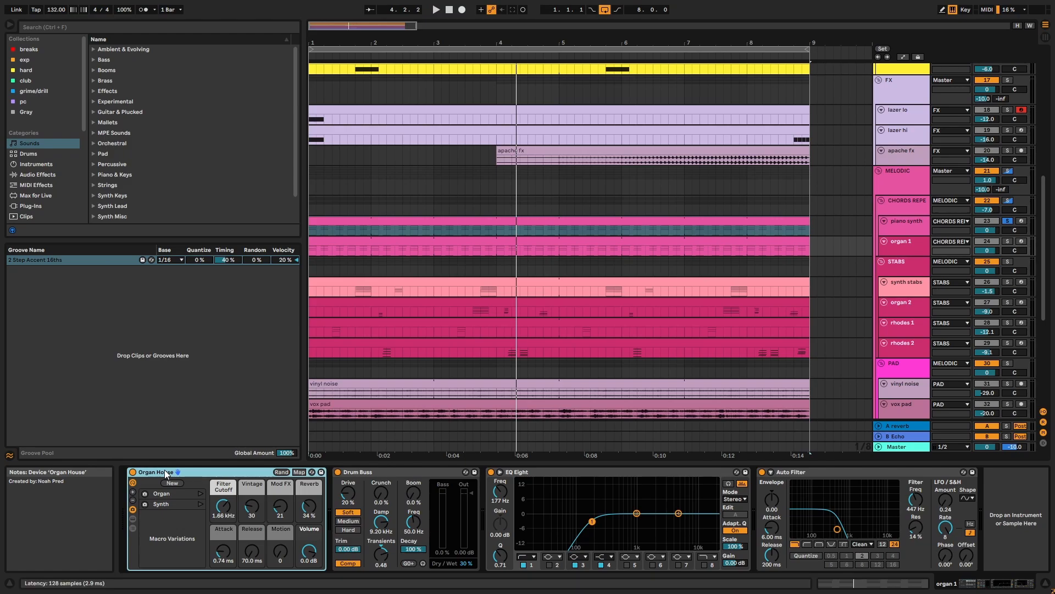
{"action": "left_click", "coordinate": [424, 473]}
{"action": "left_click", "coordinate": [557, 476]}
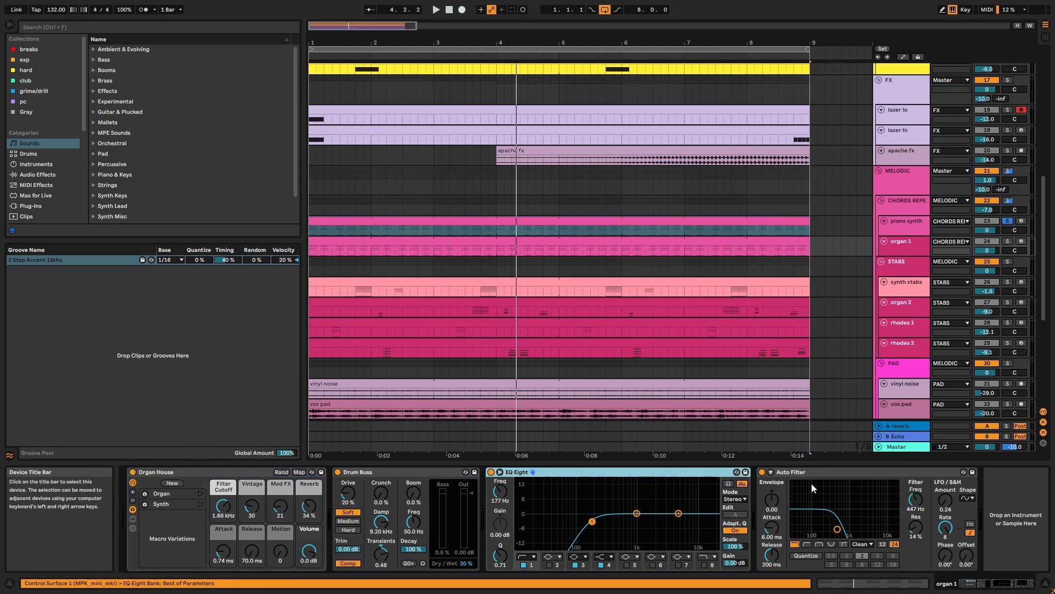
{"action": "left_click", "coordinate": [849, 472]}
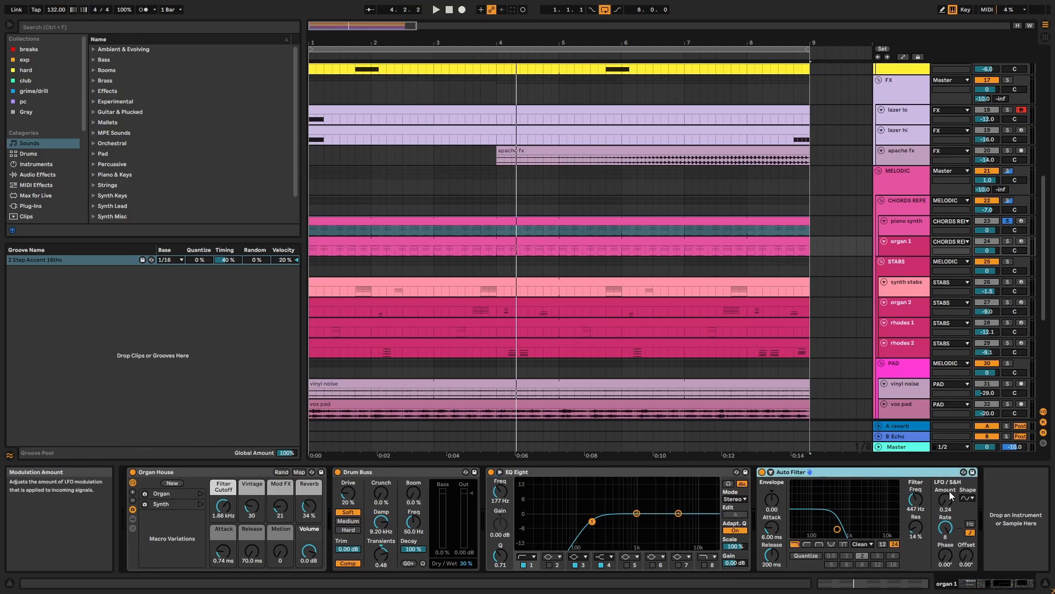
- Solo the organ 1 track, listen to its repeating chords, and stop playback
{"action": "left_click", "coordinate": [1012, 241]}
{"action": "key", "text": "space"}
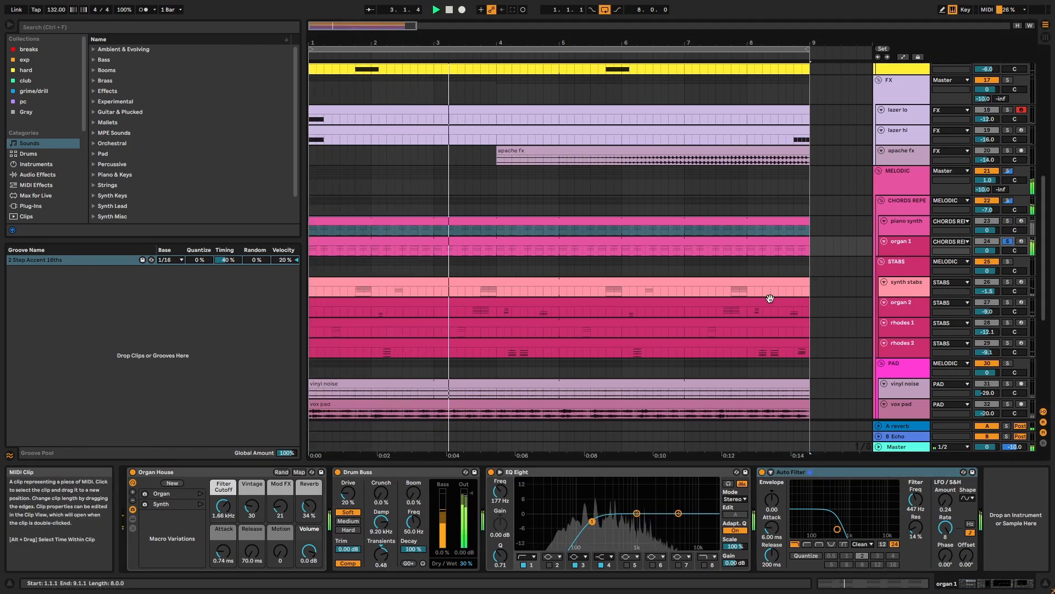
{"action": "key", "text": "space"}
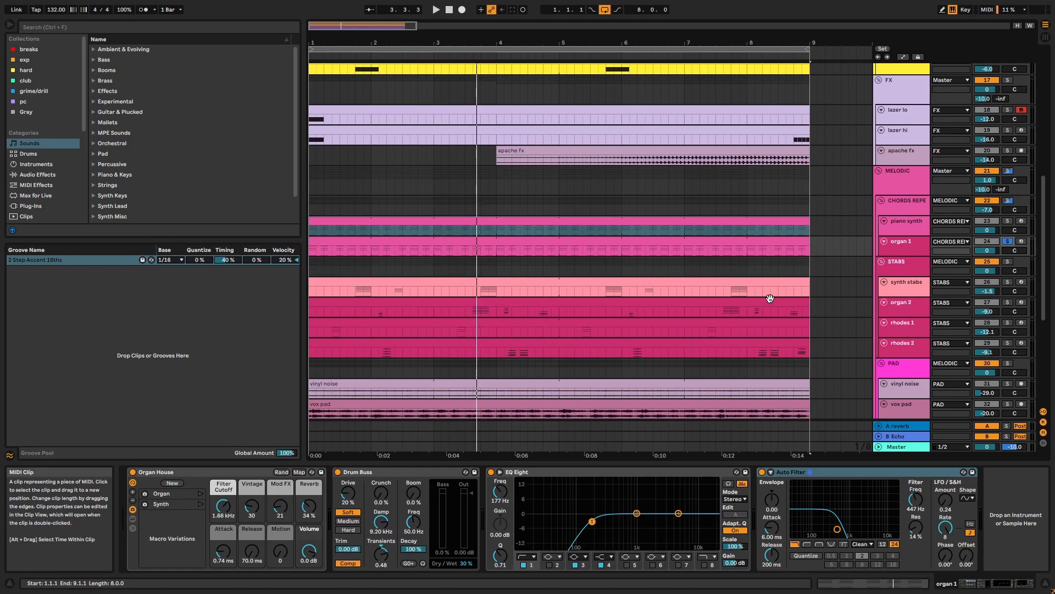
- Review the CHORDS REPEAT group's effect chain: the Vinyl plug-in window, Saturator, EQ Eight and Echo
{"action": "left_click", "coordinate": [916, 212]}
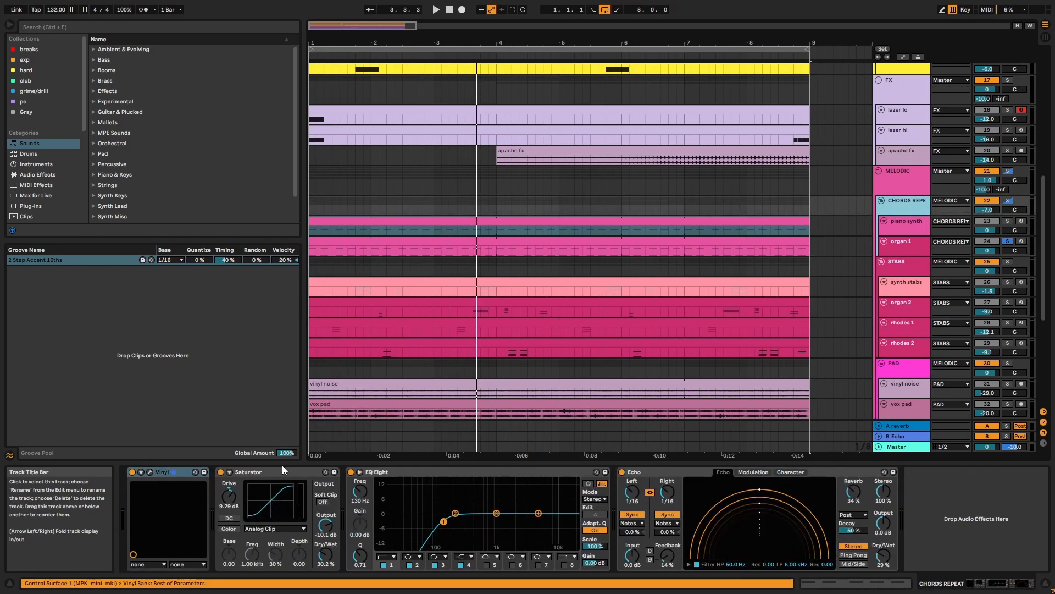
{"action": "left_click", "coordinate": [149, 471]}
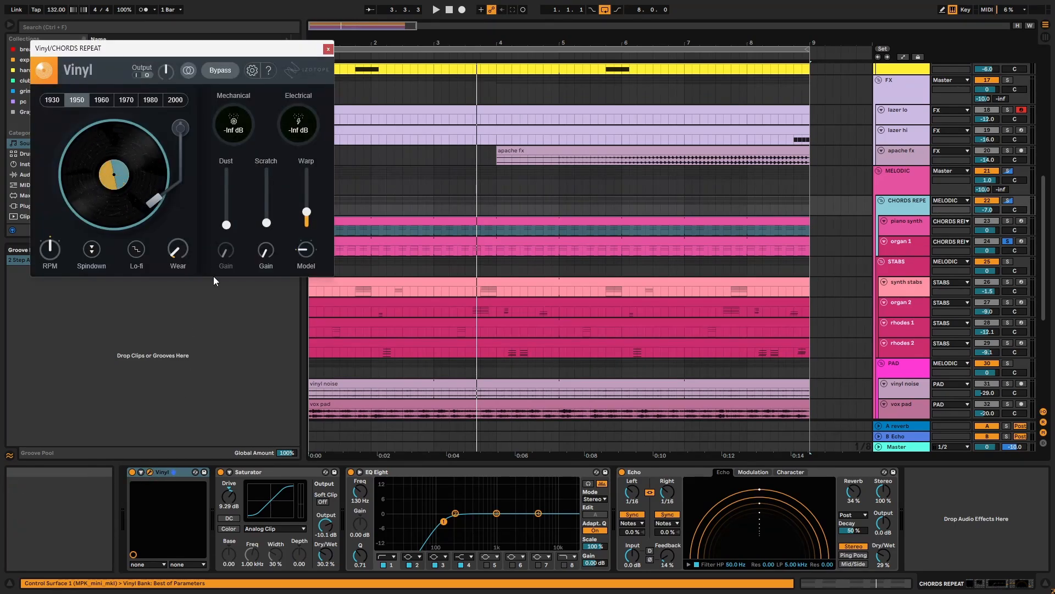
{"action": "left_click", "coordinate": [327, 49]}
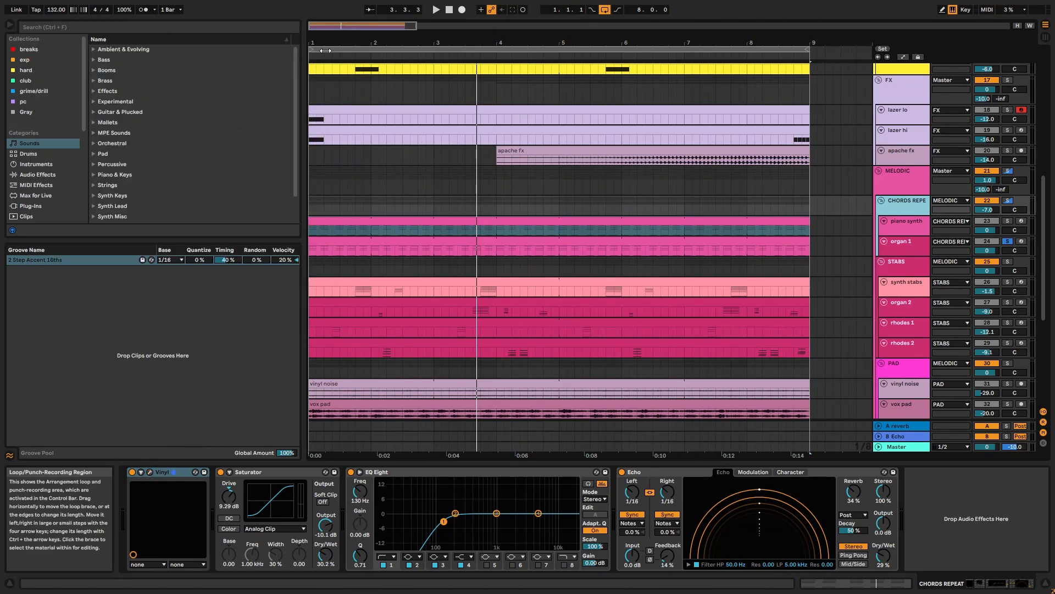
{"action": "left_click", "coordinate": [309, 469]}
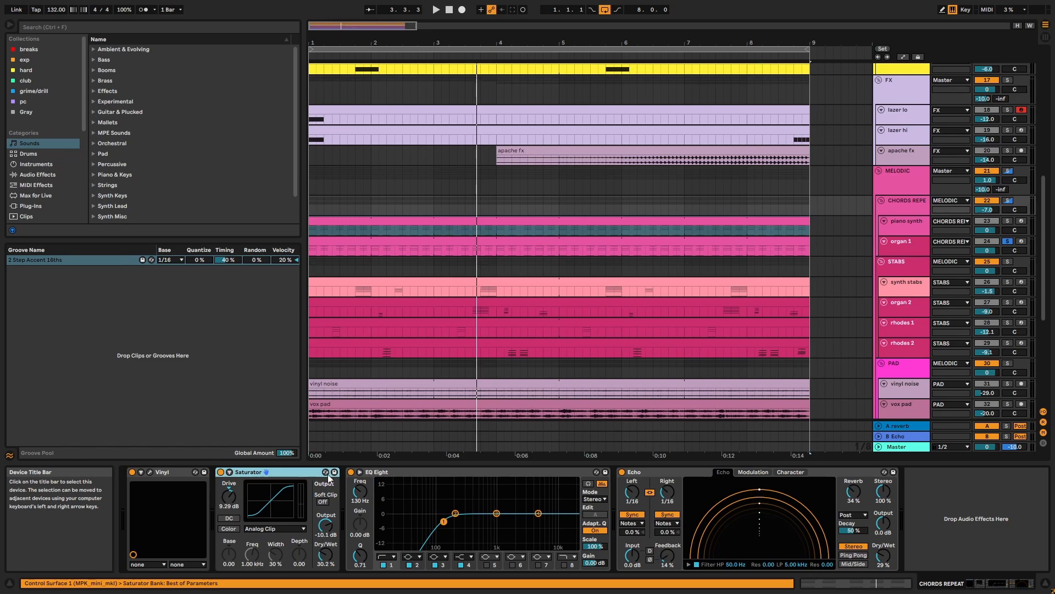
{"action": "left_click", "coordinate": [500, 474]}
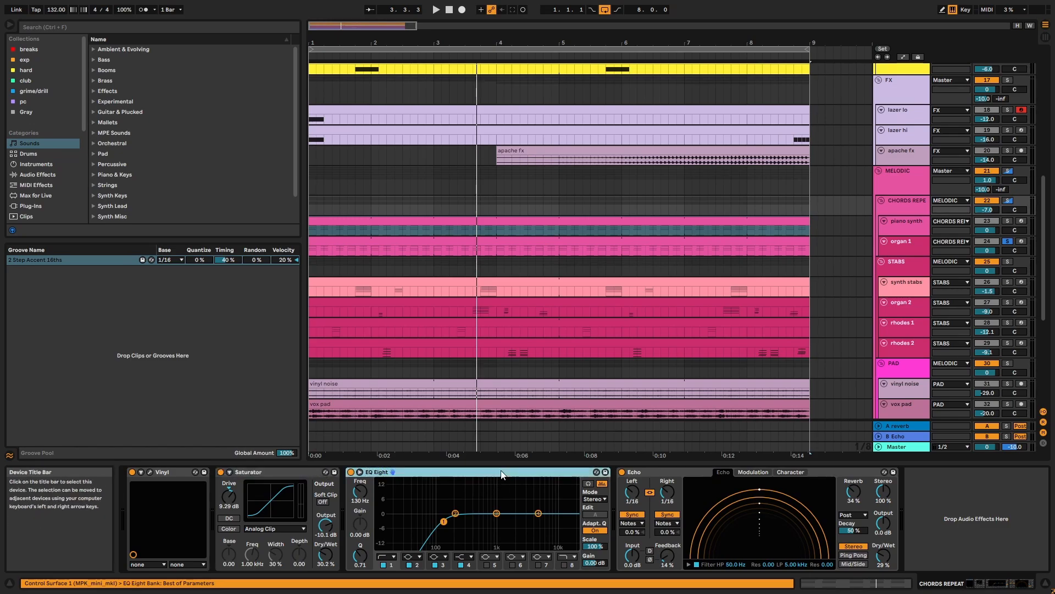
{"action": "left_click", "coordinate": [651, 473]}
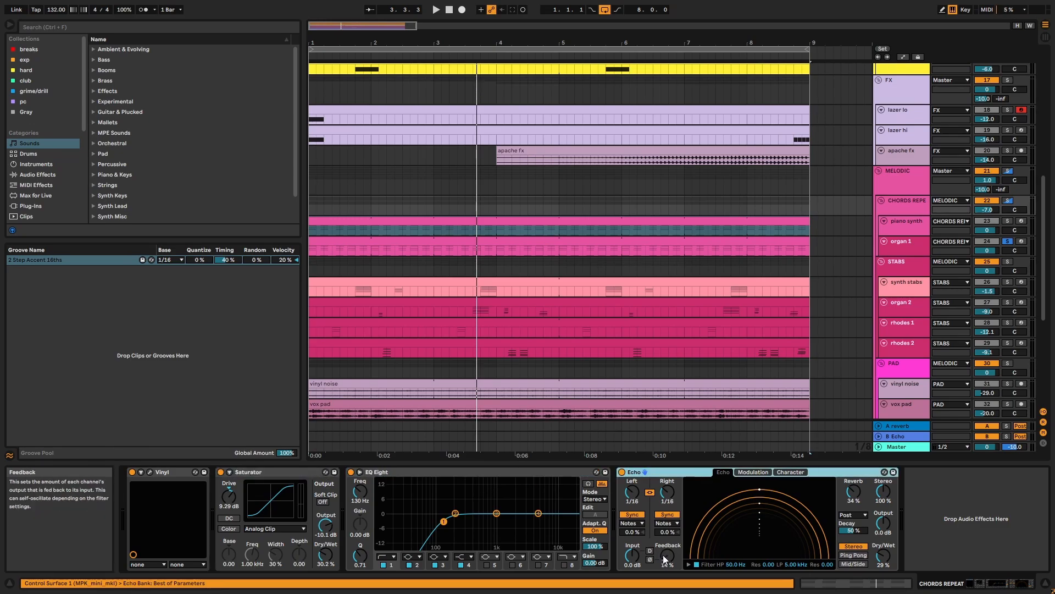
{"action": "left_click", "coordinate": [861, 493]}
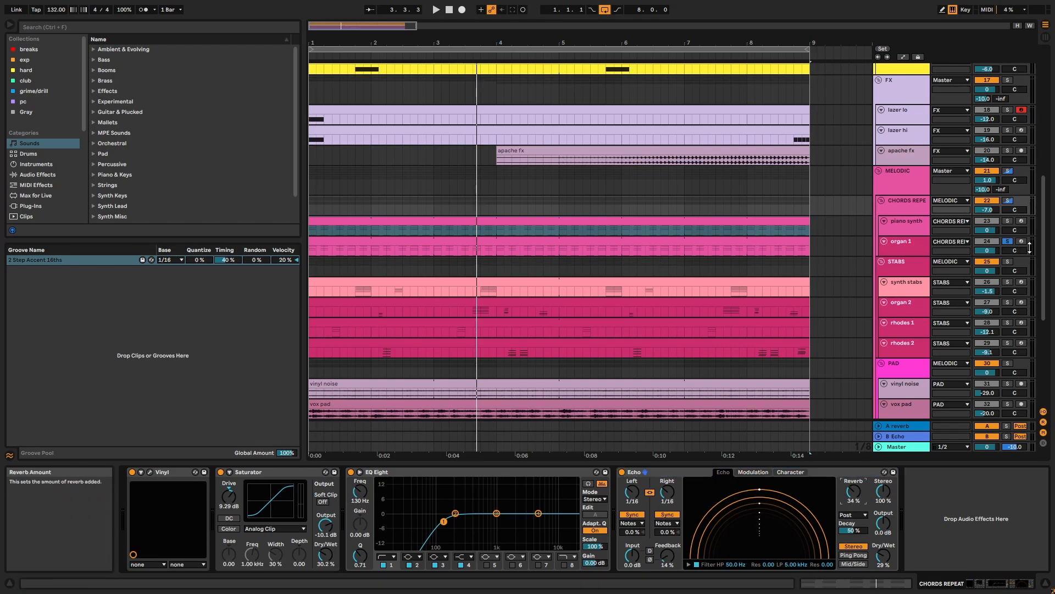
- Solo the STABS group, select the synth stabs clip, and play the stabs
{"action": "left_click", "coordinate": [756, 289]}
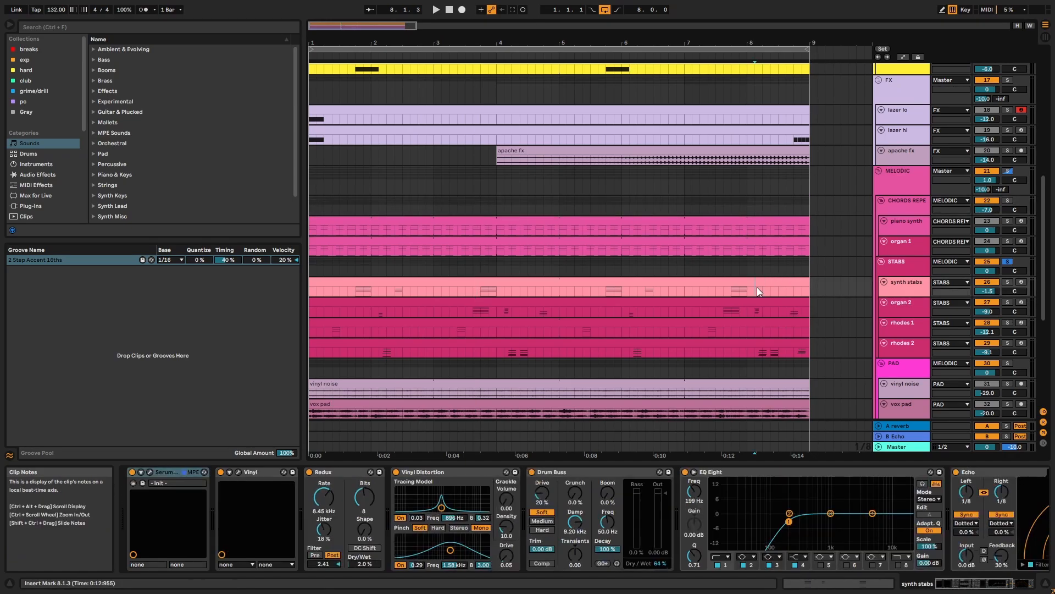
{"action": "left_click", "coordinate": [756, 285]}
{"action": "key", "text": "space"}
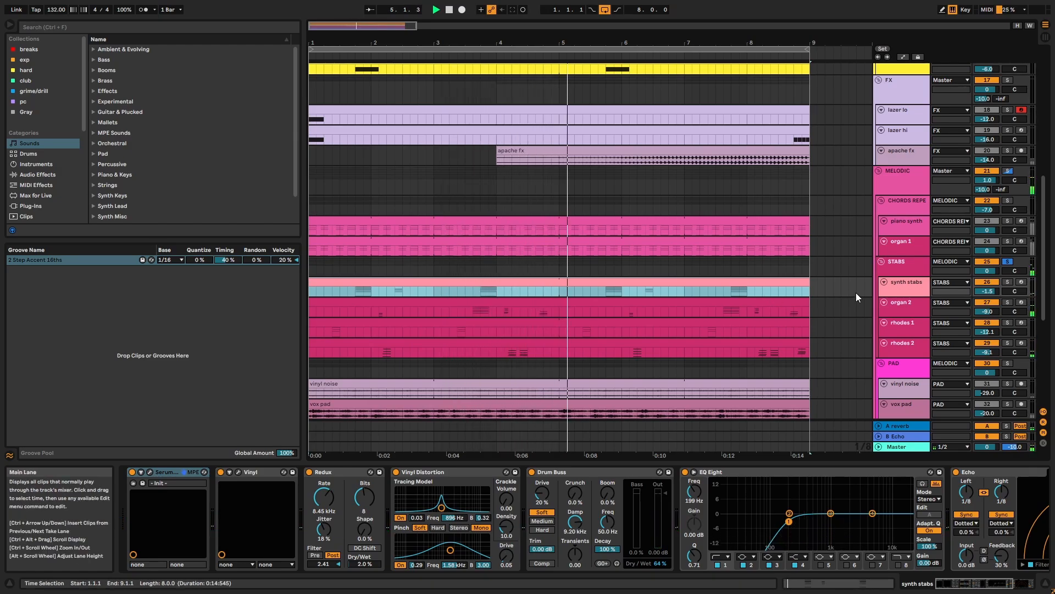
- Solo the synth stabs track, select its clip's first and second chords in turn in the note editor, and return to the arrangement
{"action": "left_click", "coordinate": [905, 286]}
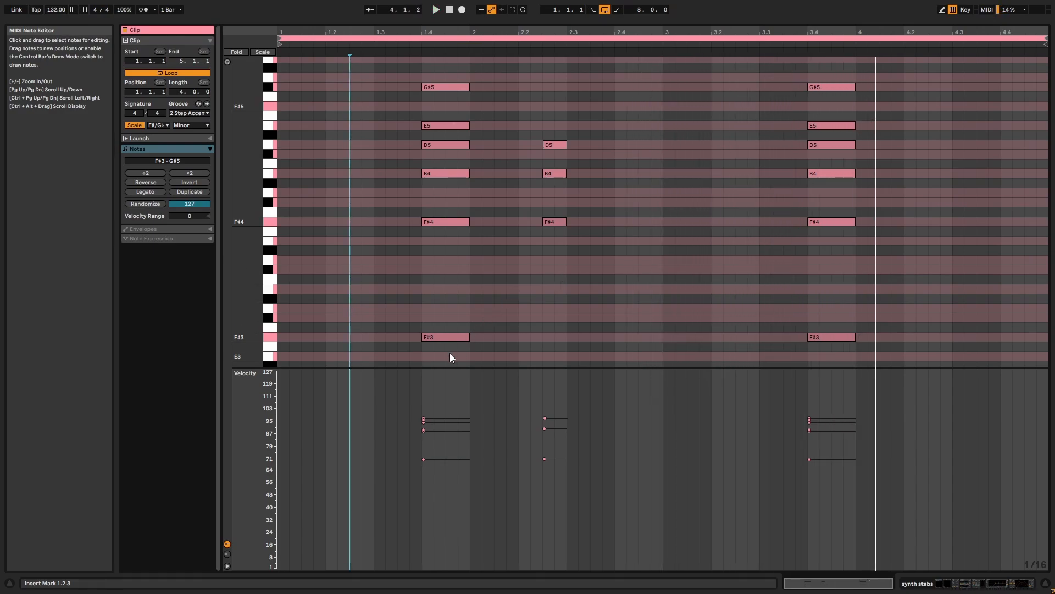
{"action": "left_click_drag", "start_coordinate": [450, 353], "coordinate": [450, 67]}
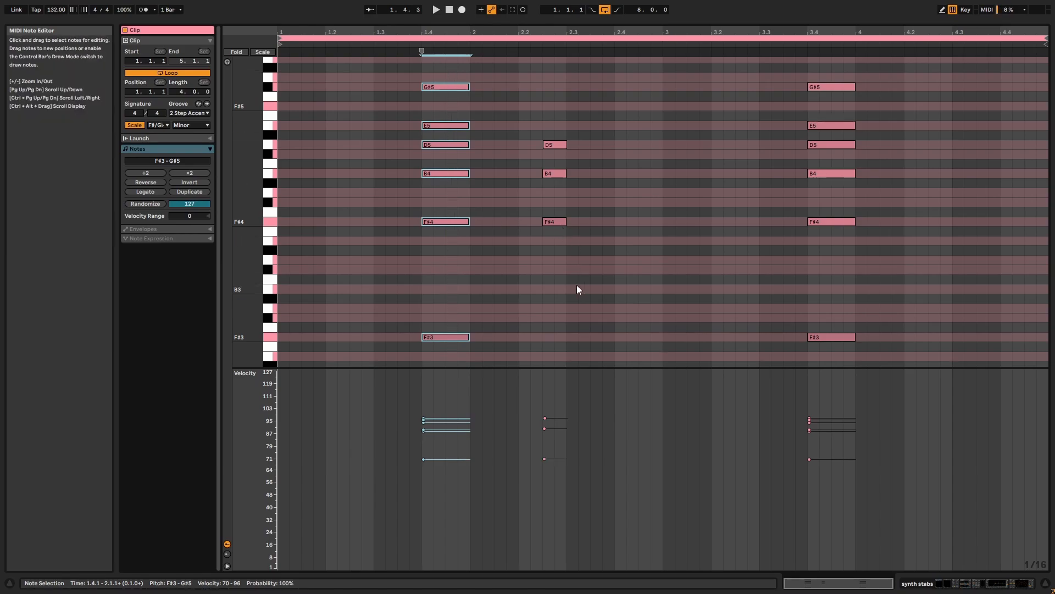
{"action": "left_click_drag", "start_coordinate": [576, 285], "coordinate": [552, 125]}
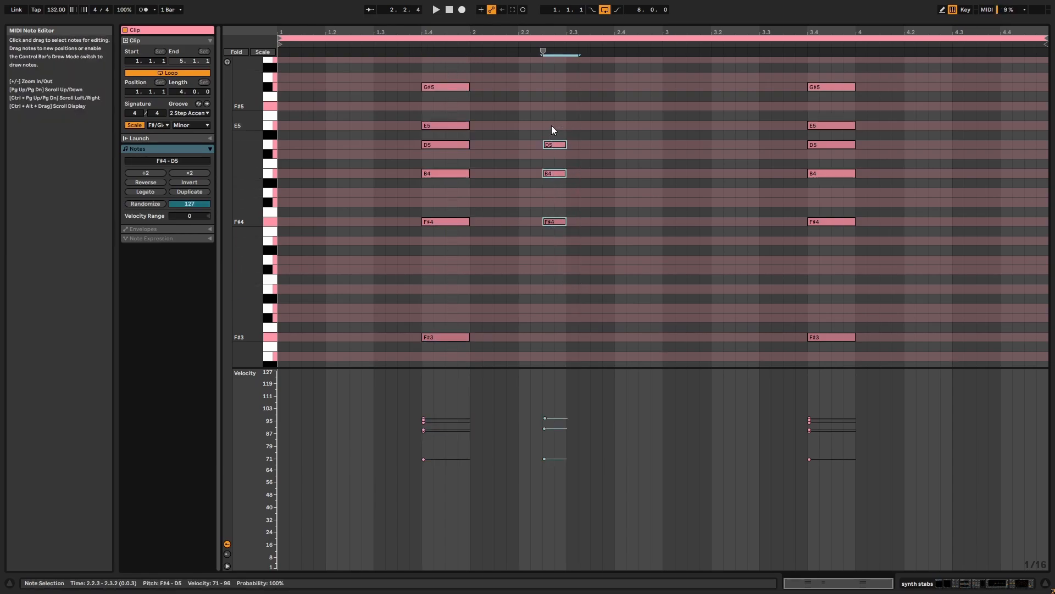
{"action": "key", "text": "shift+Tab"}
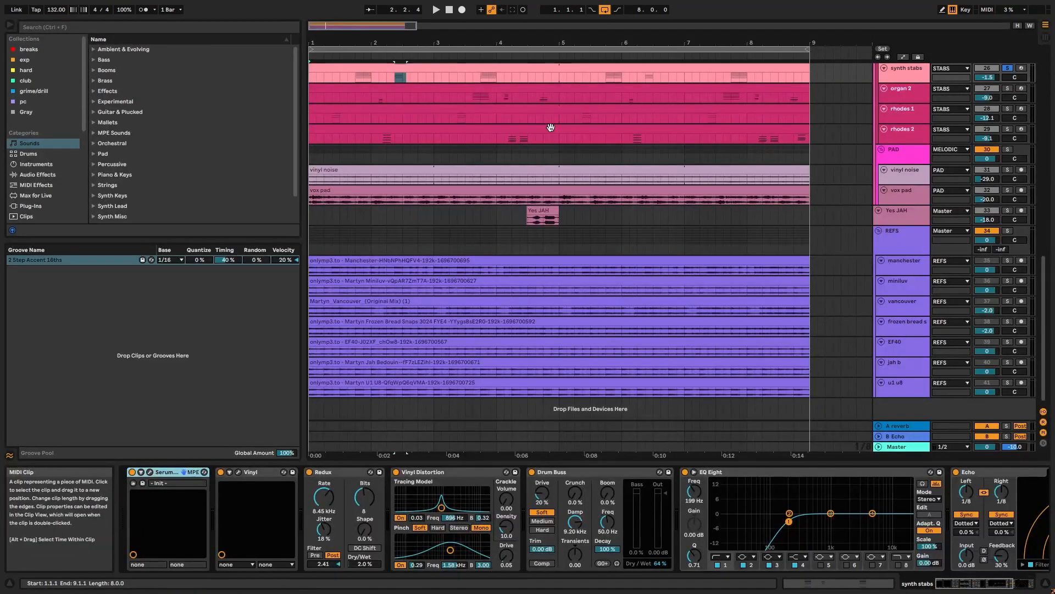
{"action": "scroll", "coordinate": [472, 301], "scroll_direction": "up", "scroll_amount": 1}
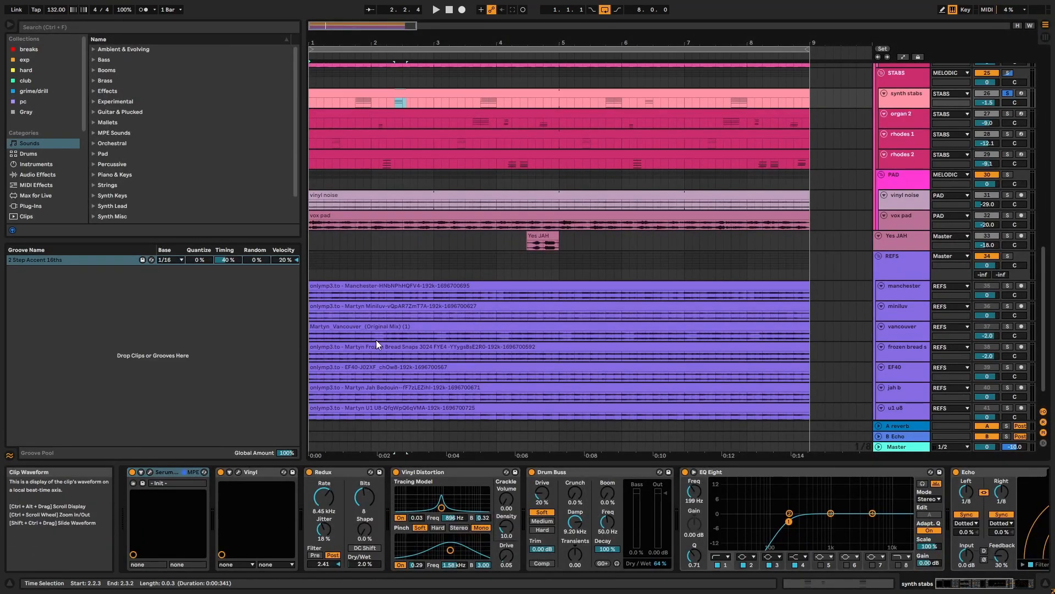
- Open Serum on the synth stabs track and play the stab while examining the LFO 1 wavetable movement and Env 2 filter modulation
{"action": "left_click", "coordinate": [152, 471]}
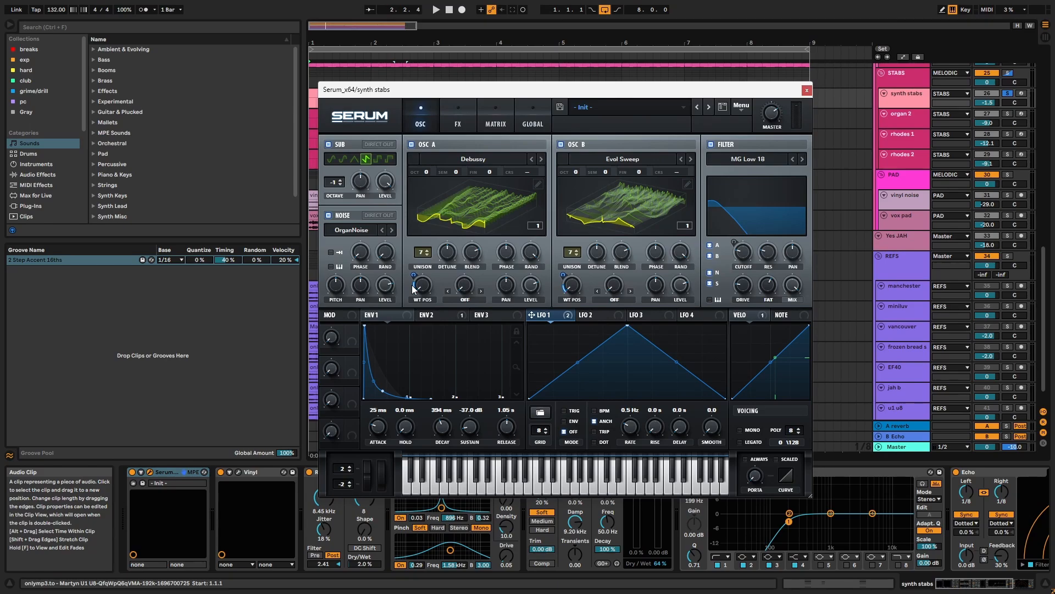
{"action": "mouse_move", "coordinate": [413, 287]}
{"action": "key", "text": "space"}
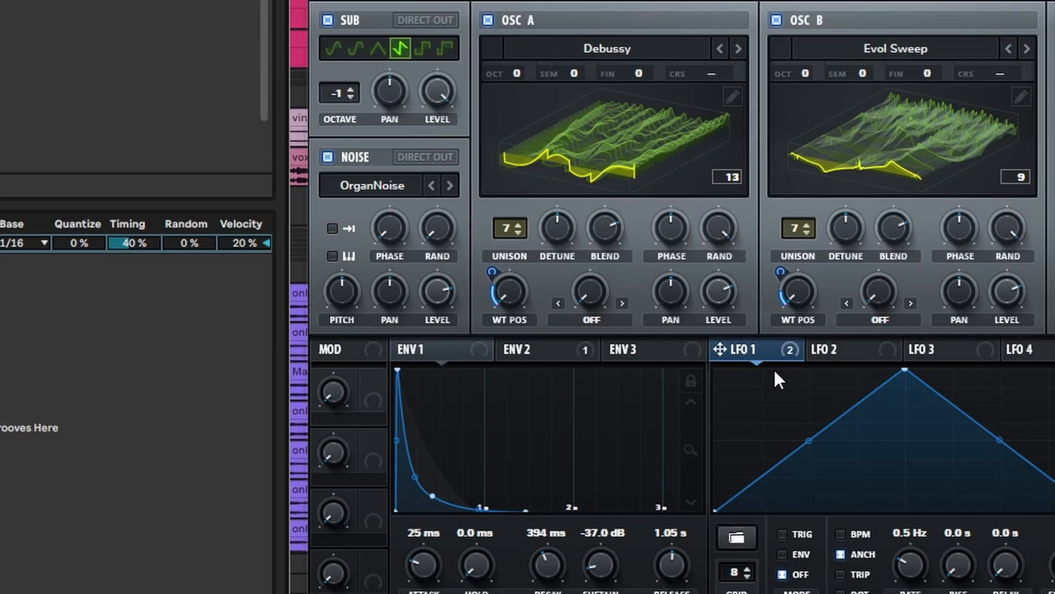
{"action": "left_click", "coordinate": [559, 353]}
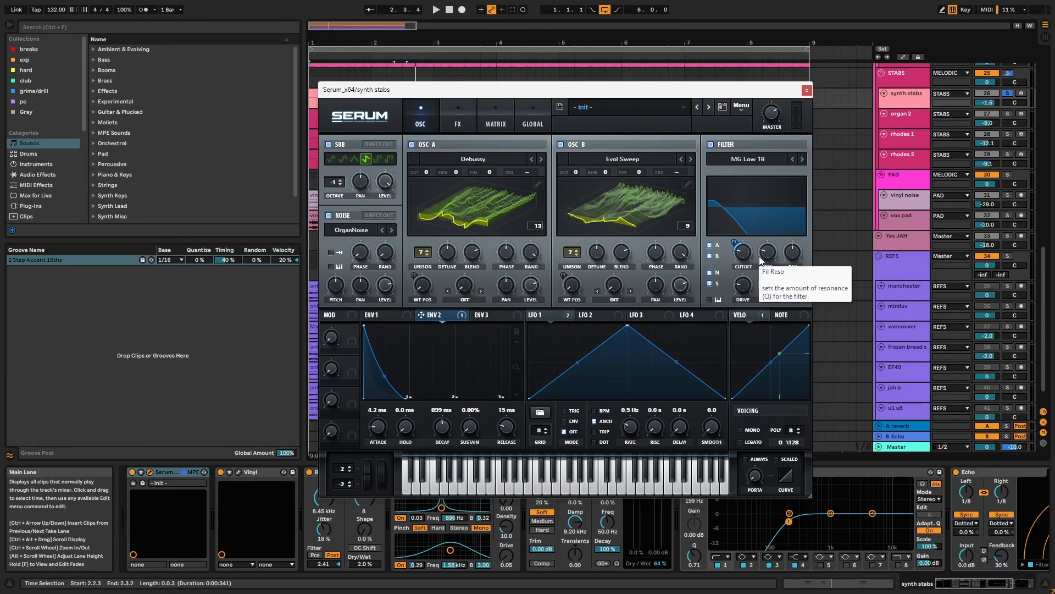
{"action": "key", "text": "space"}
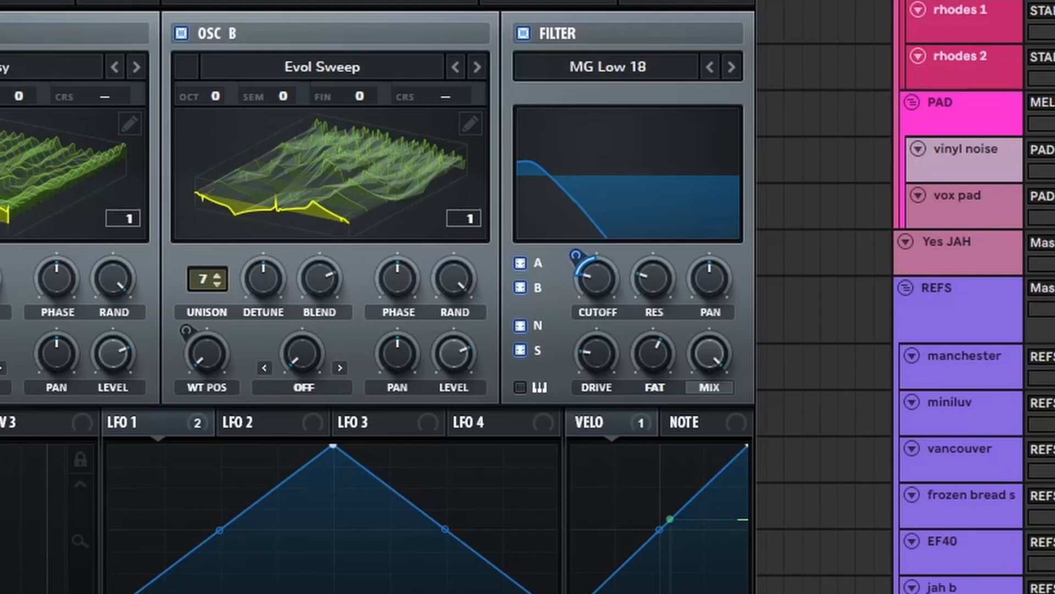
- Examine Serum's effects and modulation matrix pages, and close the plug-in window
{"action": "left_click", "coordinate": [464, 110]}
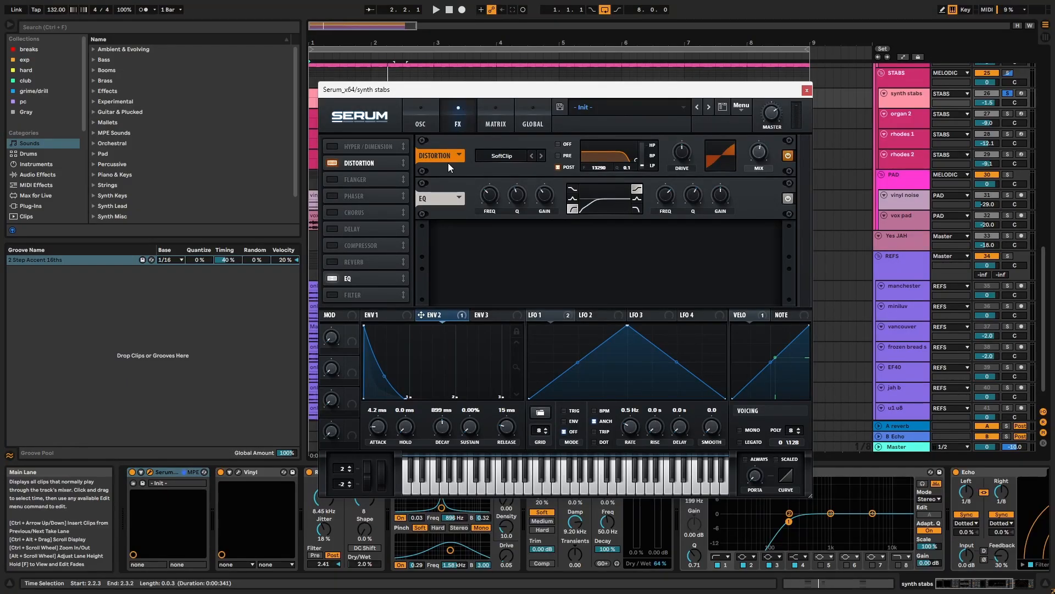
{"action": "left_click", "coordinate": [494, 122]}
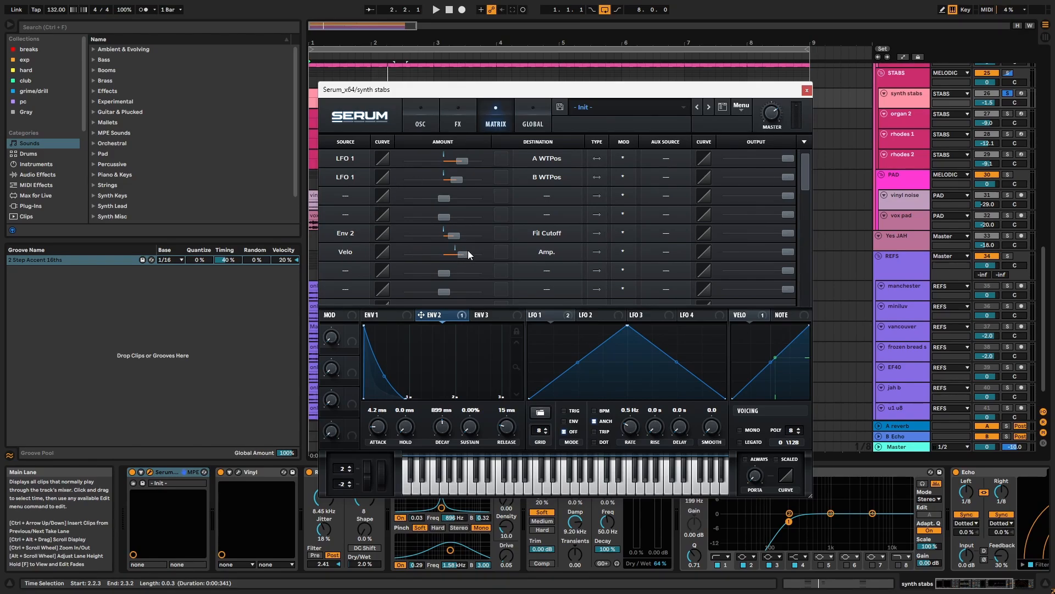
{"action": "left_click", "coordinate": [806, 90]}
- Step through the synth stabs track's Vinyl, Redux, Vinyl Distortion, Drum Buss, EQ Eight and Echo
{"action": "left_click", "coordinate": [234, 473]}
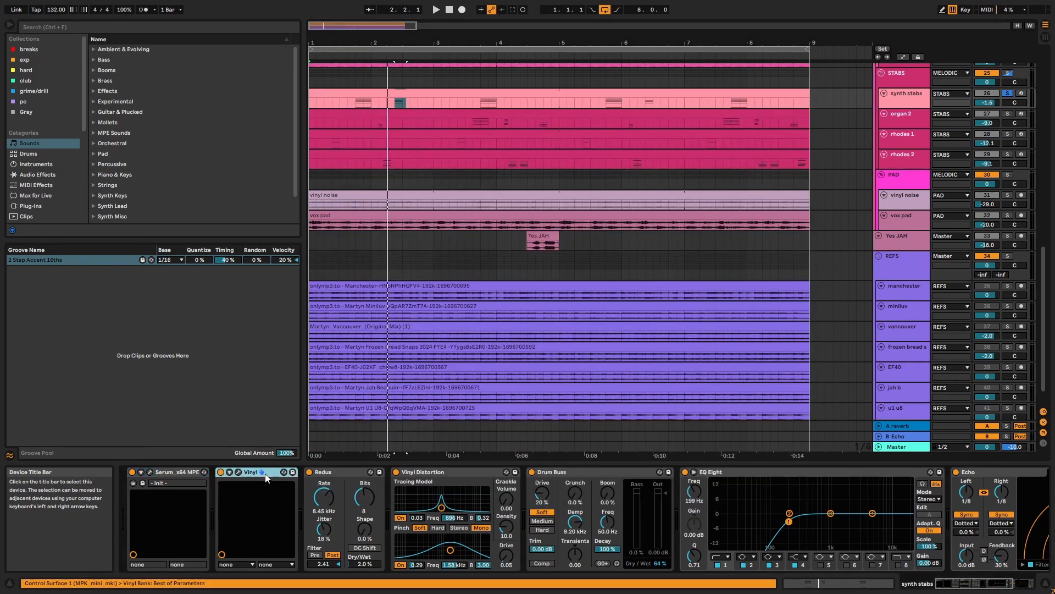
{"action": "left_click", "coordinate": [235, 473]}
{"action": "left_click", "coordinate": [329, 46]}
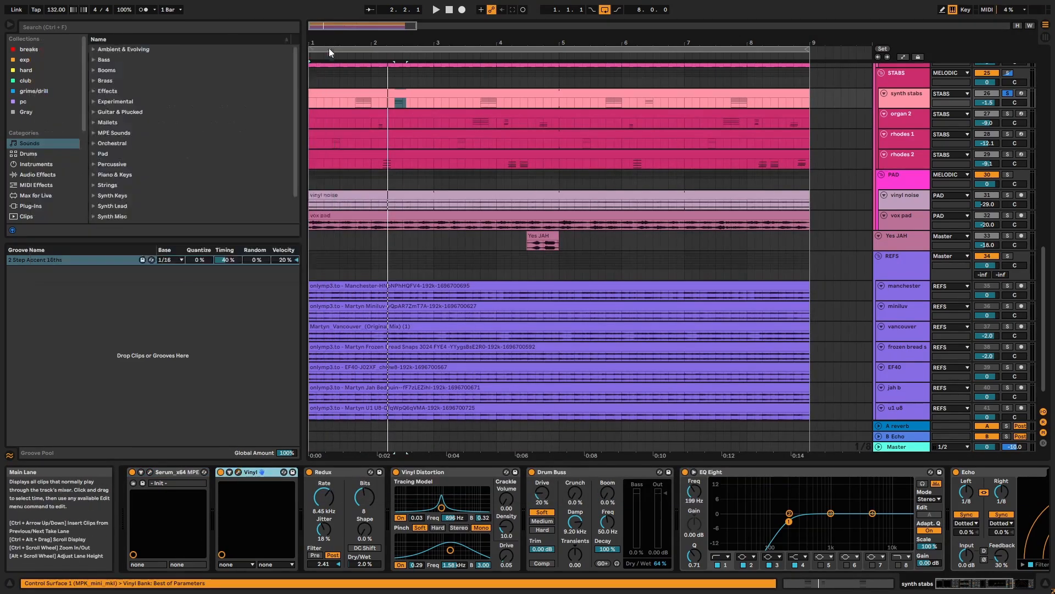
{"action": "left_click", "coordinate": [354, 471]}
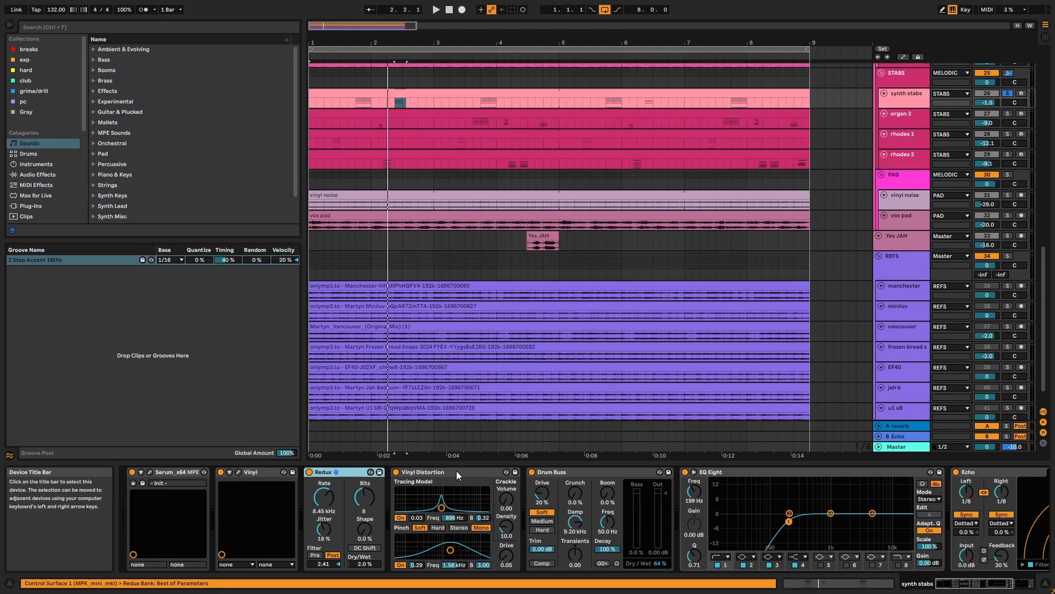
{"action": "left_click", "coordinate": [457, 471]}
{"action": "left_click", "coordinate": [585, 473]}
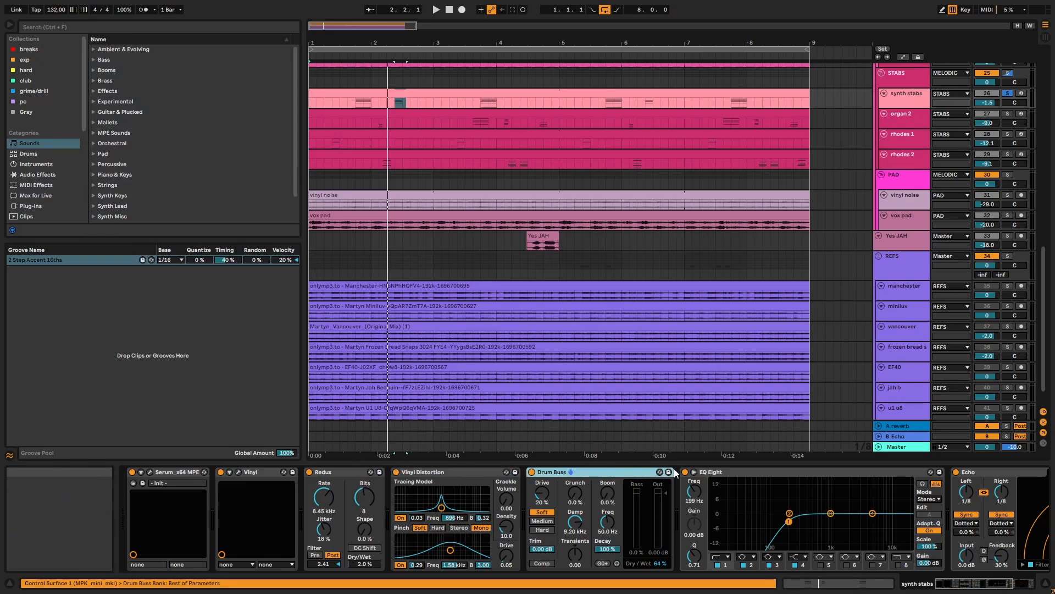
{"action": "left_click", "coordinate": [763, 472]}
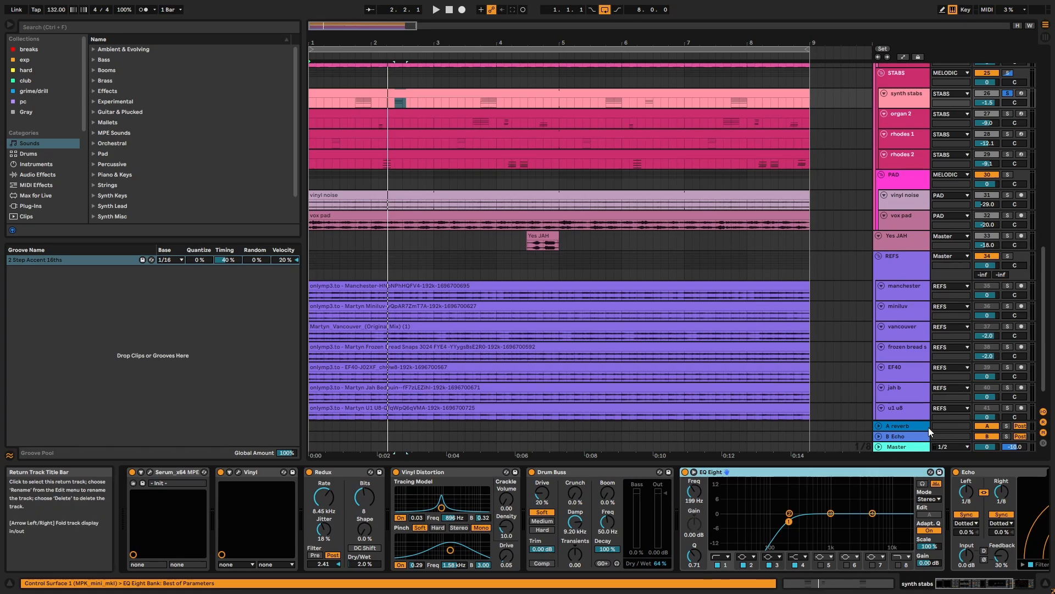
{"action": "left_click", "coordinate": [987, 473]}
- Play the synth stabs, deactivate the track's effects from Vinyl through Echo, and play the first stab dry
{"action": "key", "text": "space"}
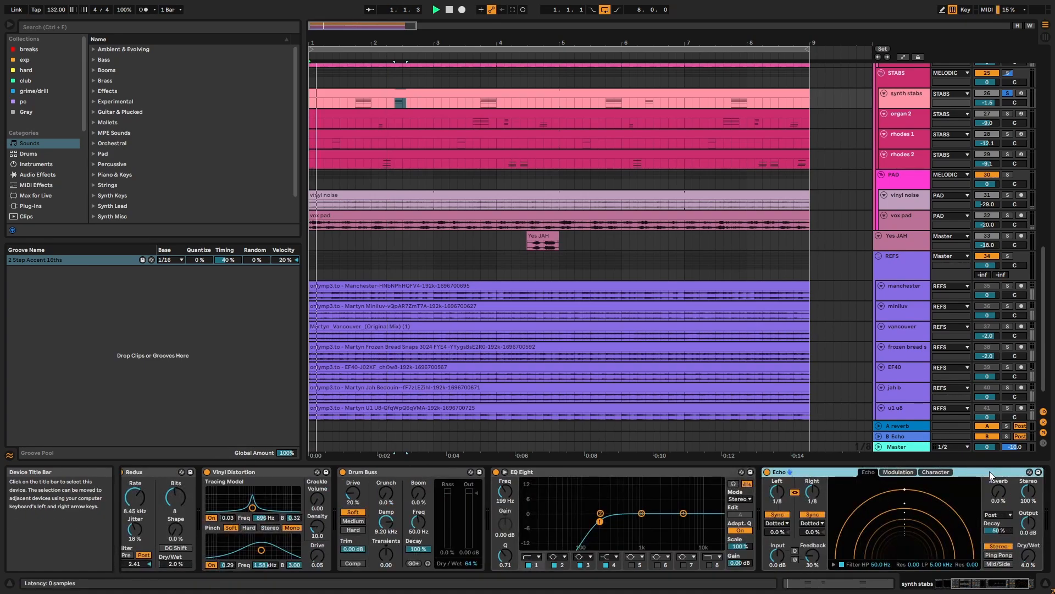
{"action": "key", "text": "space"}
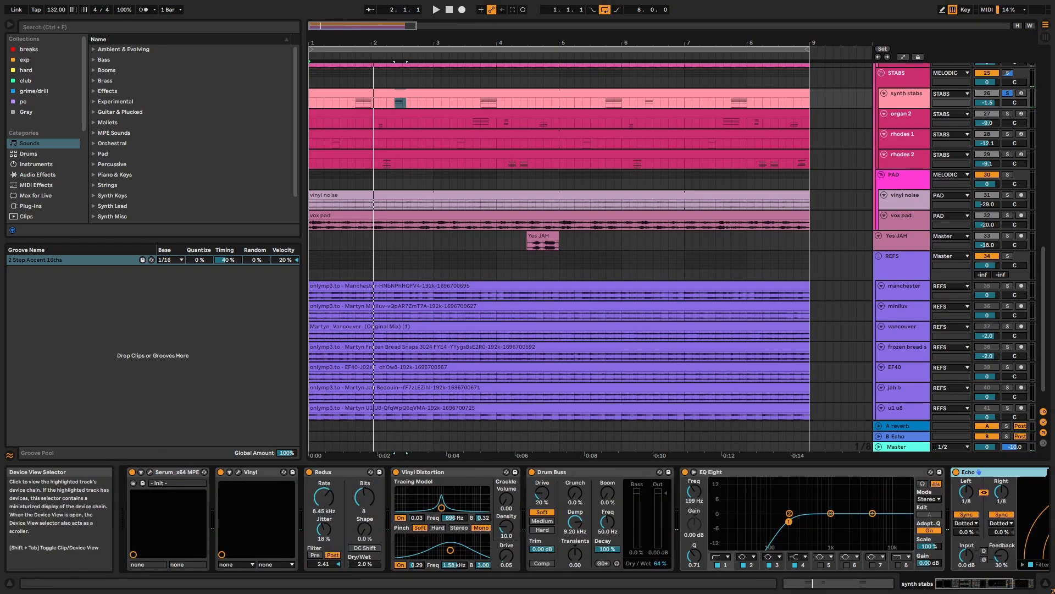
{"action": "left_click", "coordinate": [972, 576]}
{"action": "left_click", "coordinate": [232, 472]}
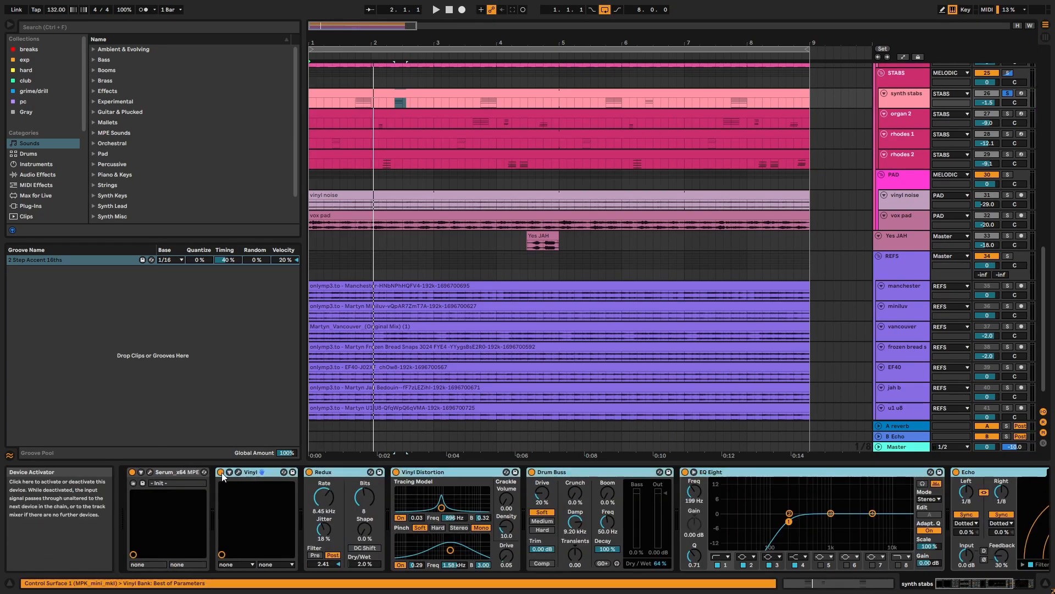
{"action": "left_click", "coordinate": [221, 472]}
{"action": "left_click", "coordinate": [356, 101]}
{"action": "key", "text": "space"}
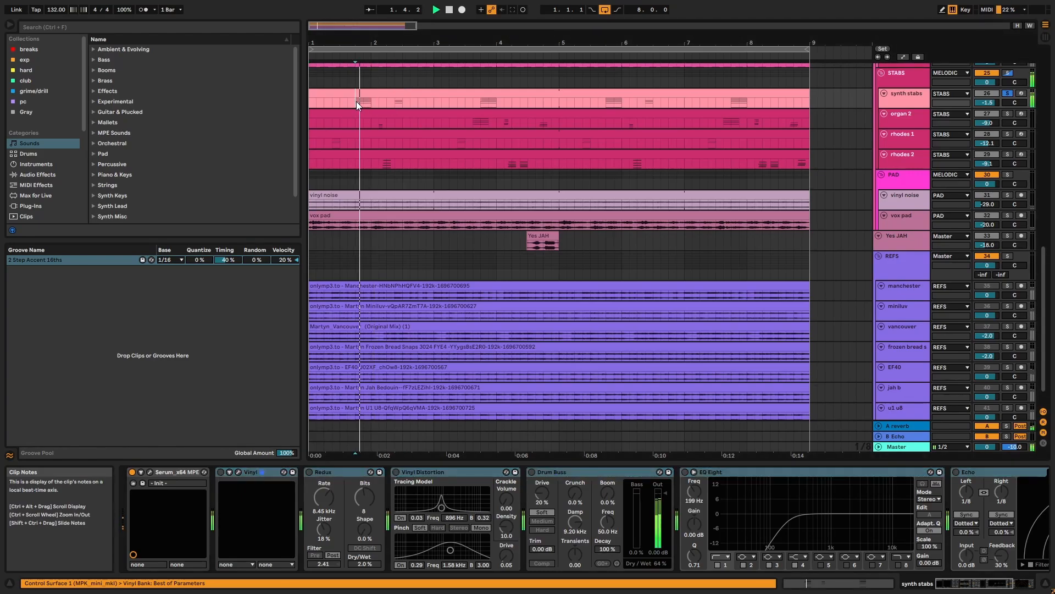
{"action": "left_click", "coordinate": [356, 101]}
- Undo and redo the effects' deactivation to compare the processed and dry stab in playback, finishing with the effects active
{"action": "key", "text": "ctrl+z"}
{"action": "key", "text": "space"}
{"action": "key", "text": "space"}
{"action": "key", "text": "space"}
{"action": "key", "text": "space"}
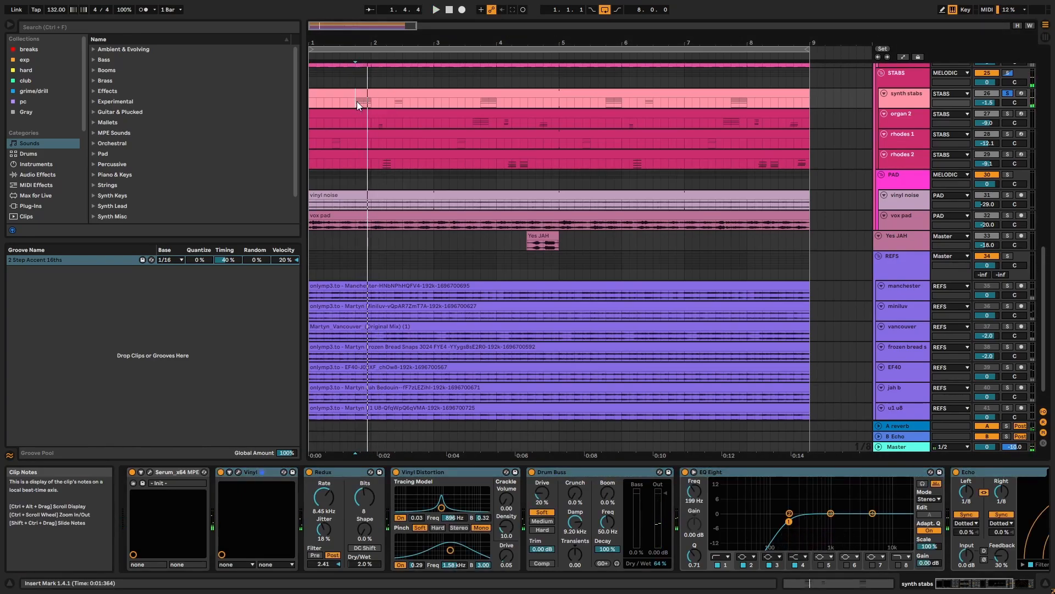
{"action": "key", "text": "ctrl+y"}
{"action": "key", "text": "space"}
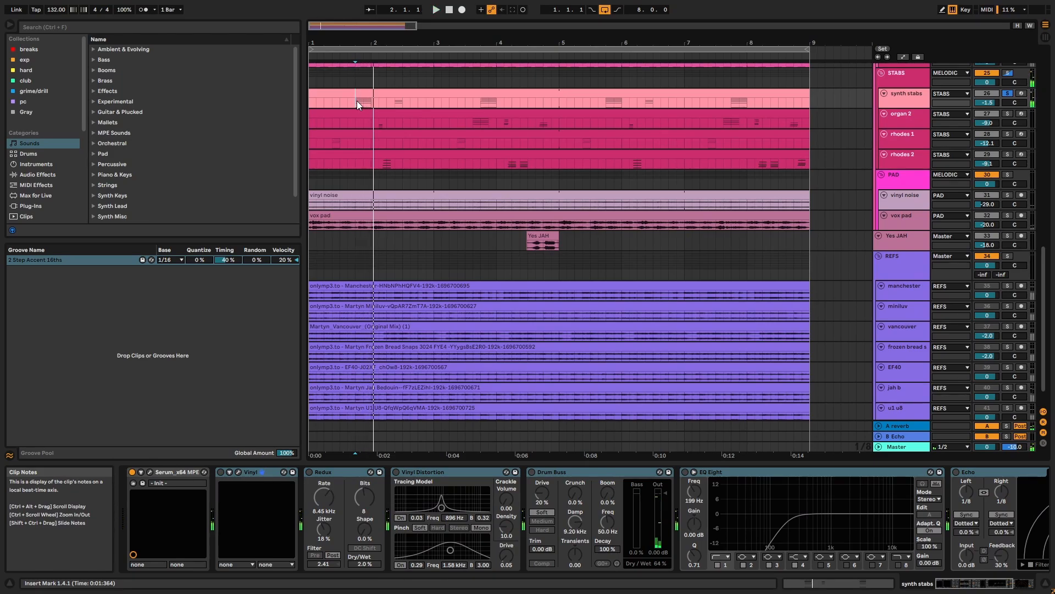
{"action": "key", "text": "ctrl+z"}
{"action": "key", "text": "space"}
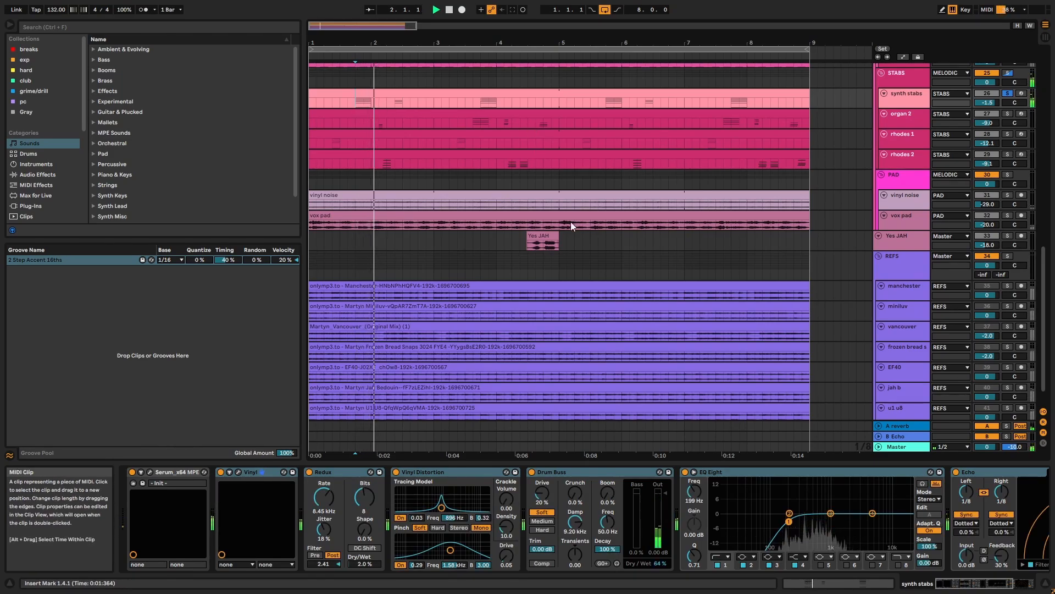
- Solo the organ 2 track, play its clip while examining the chords in the note editor, and return to the arrangement
{"action": "scroll", "coordinate": [570, 222], "scroll_direction": "up", "scroll_amount": 3}
{"action": "left_click", "coordinate": [891, 227]}
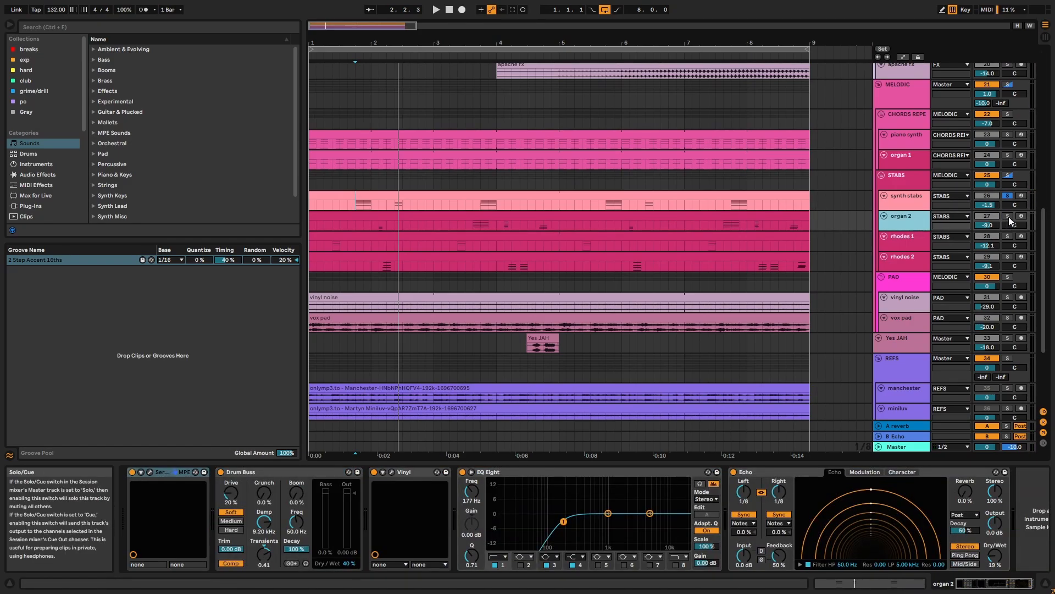
{"action": "double_click", "coordinate": [723, 223]}
{"action": "key", "text": "space"}
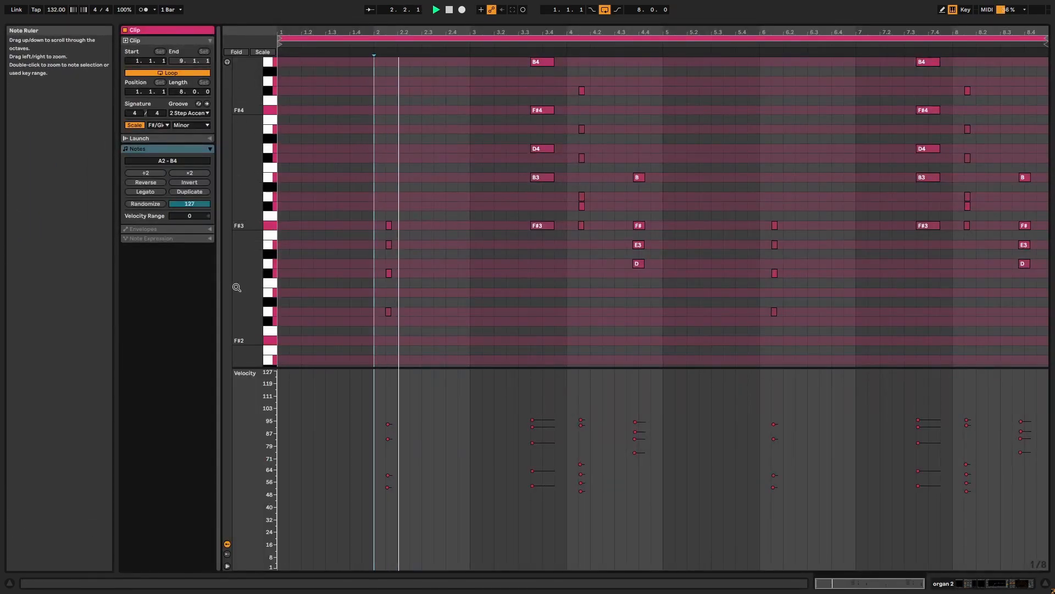
{"action": "scroll", "coordinate": [237, 287], "scroll_direction": "up", "scroll_amount": 2}
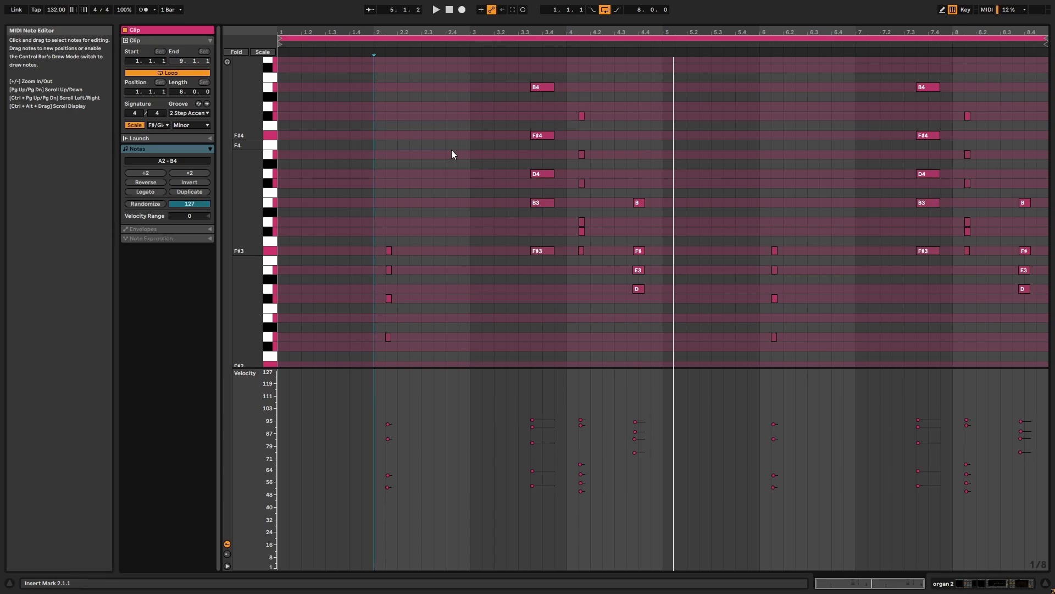
{"action": "key", "text": "shift+Tab"}
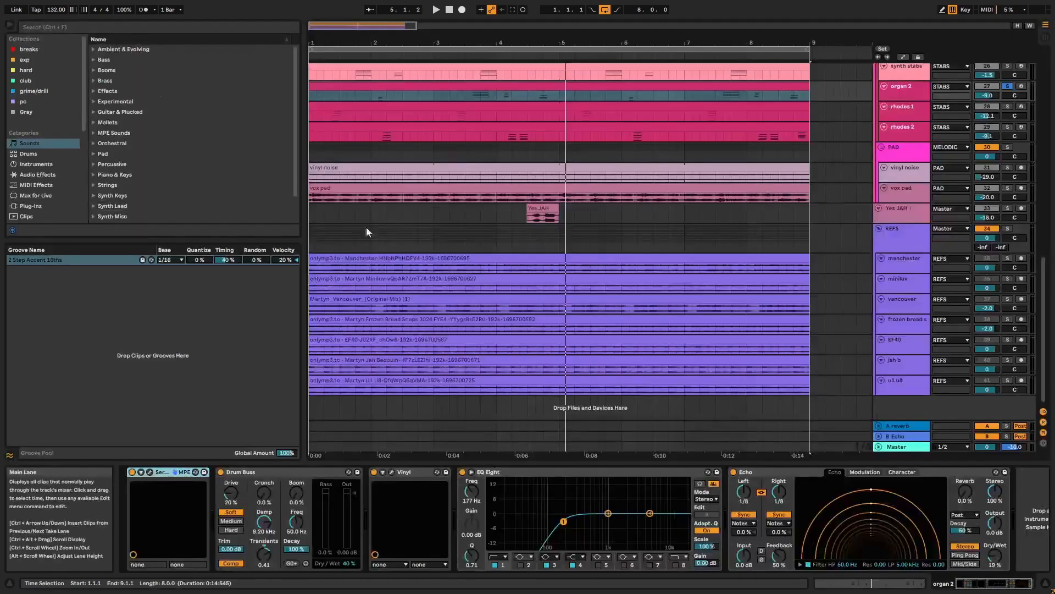
- Open Serum on the organ 2 track and play the organ while examining the oscillators, Env 2 filter modulation and LFO 1 noise modulation
{"action": "left_click", "coordinate": [149, 471]}
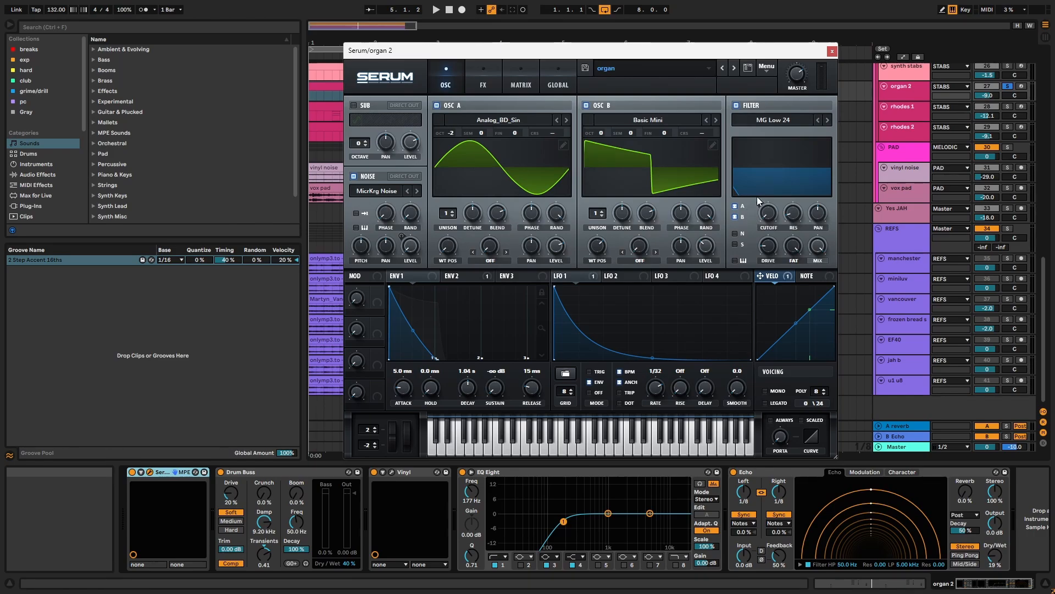
{"action": "left_click", "coordinate": [463, 278]}
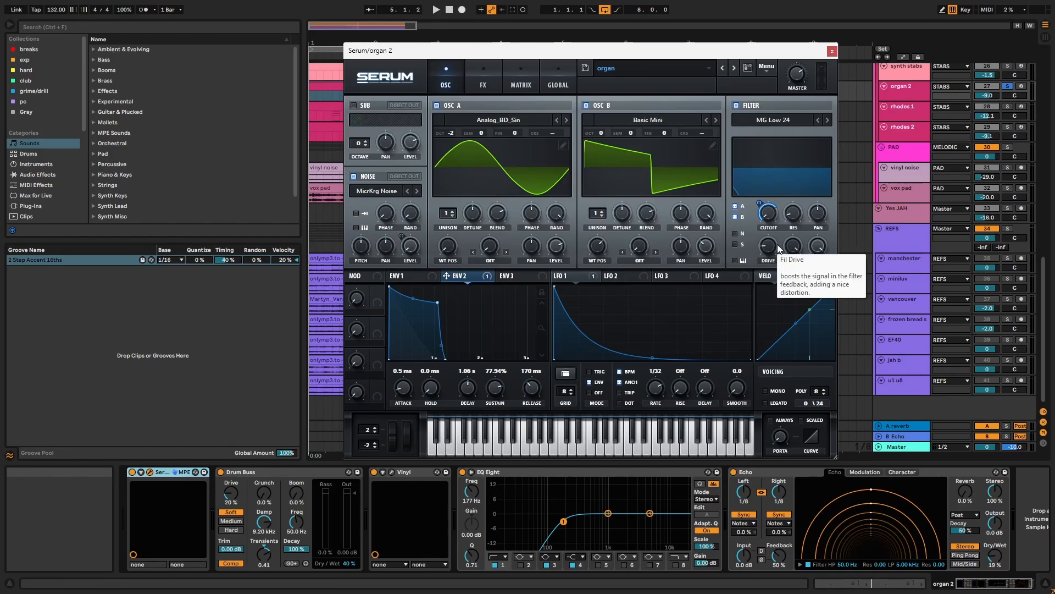
{"action": "key", "text": "space"}
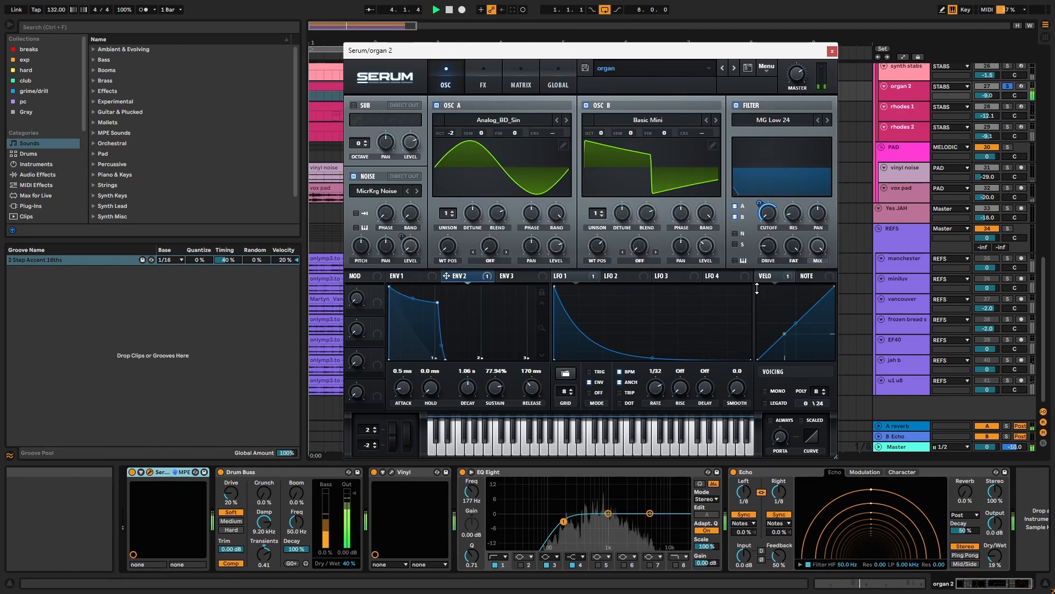
{"action": "key", "text": "space"}
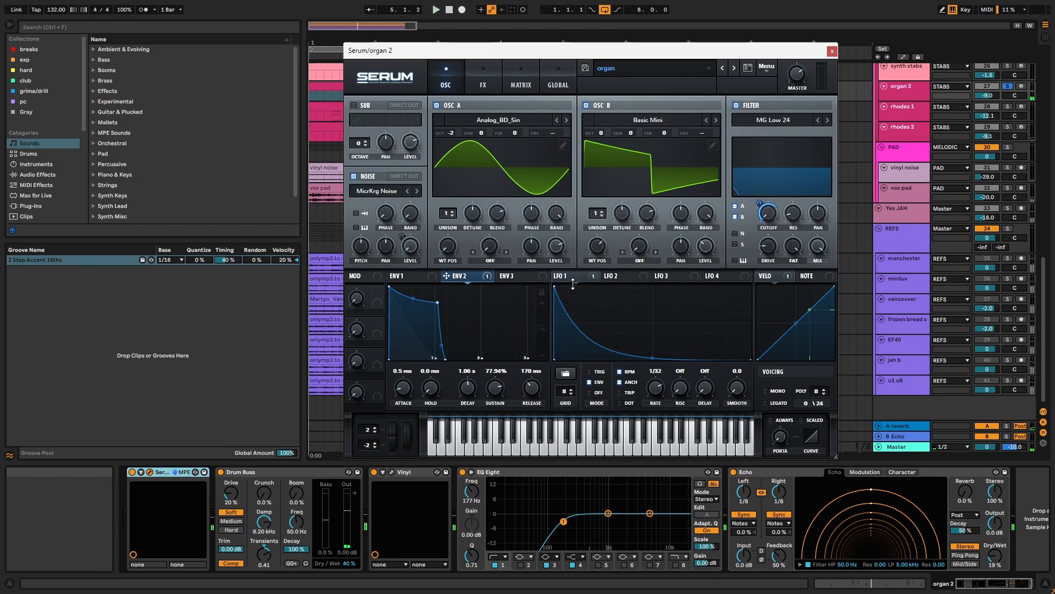
{"action": "left_click", "coordinate": [571, 277]}
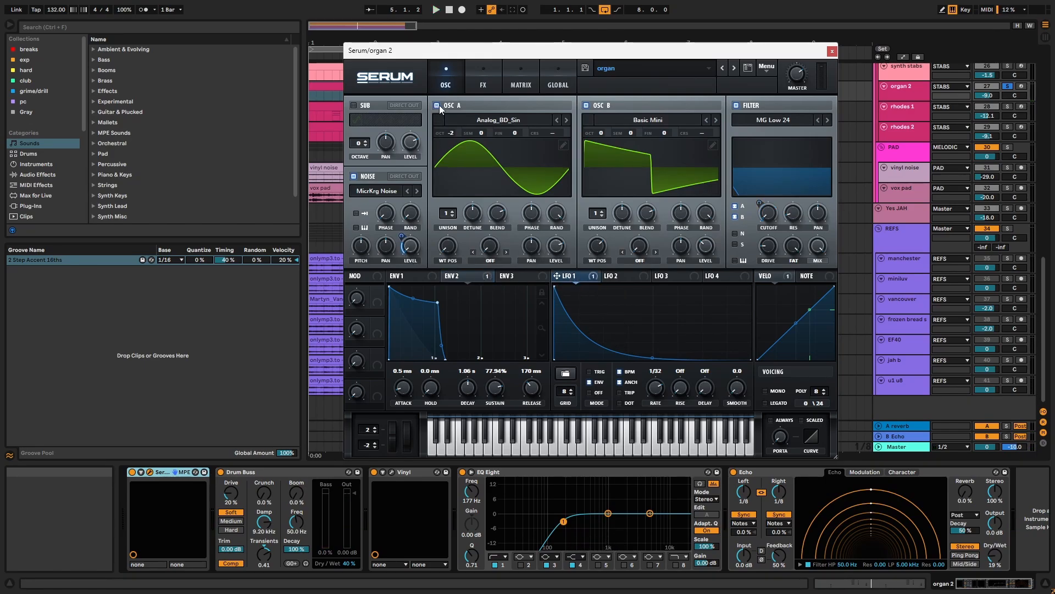
- Examine the effects and modulation matrix pages of organ 2's Serum, and close the plug-in window
{"action": "left_click", "coordinate": [487, 81]}
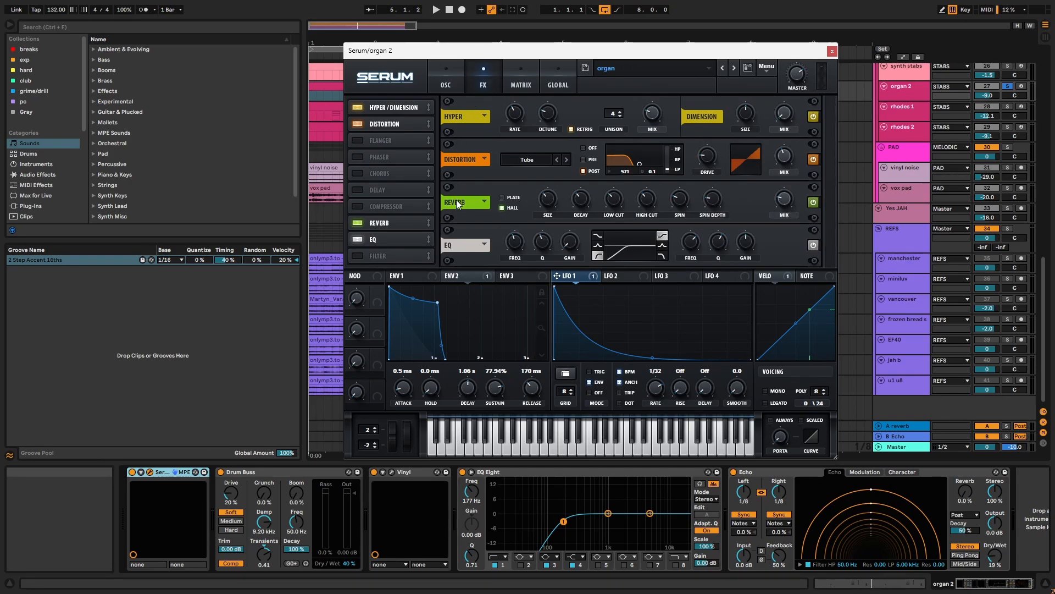
{"action": "left_click", "coordinate": [520, 82]}
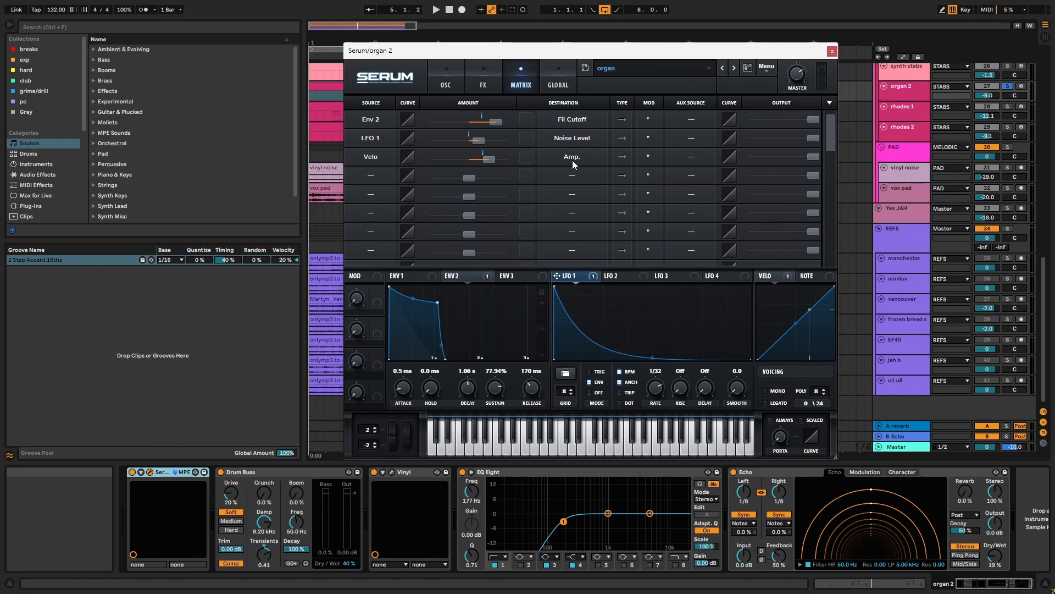
{"action": "left_click", "coordinate": [833, 51]}
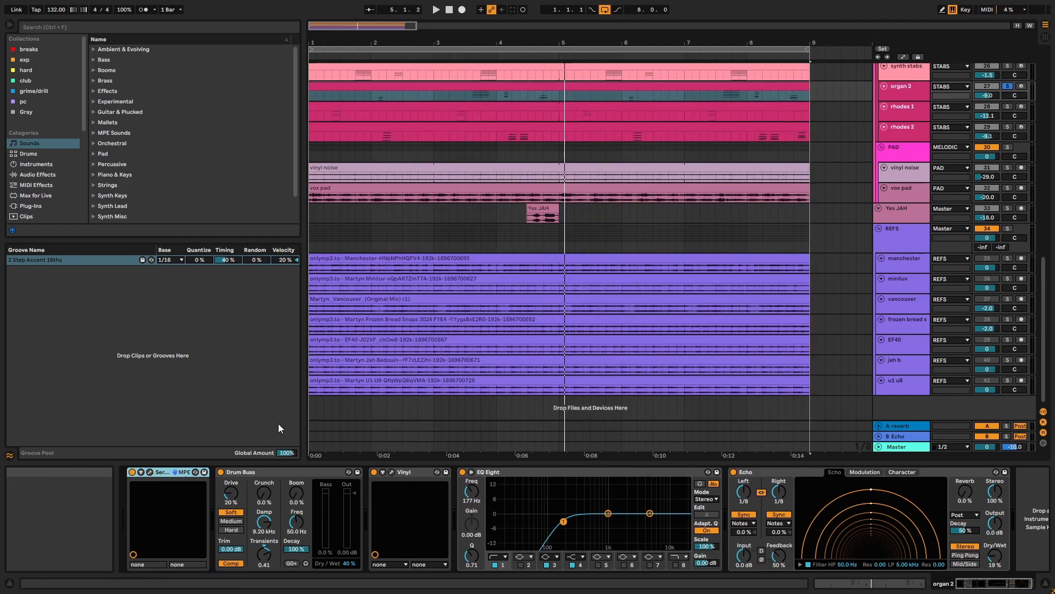
- Step through the organ 2 track's Drum Buss, Vinyl plug-in window, EQ Eight and Echo
{"action": "left_click", "coordinate": [302, 471]}
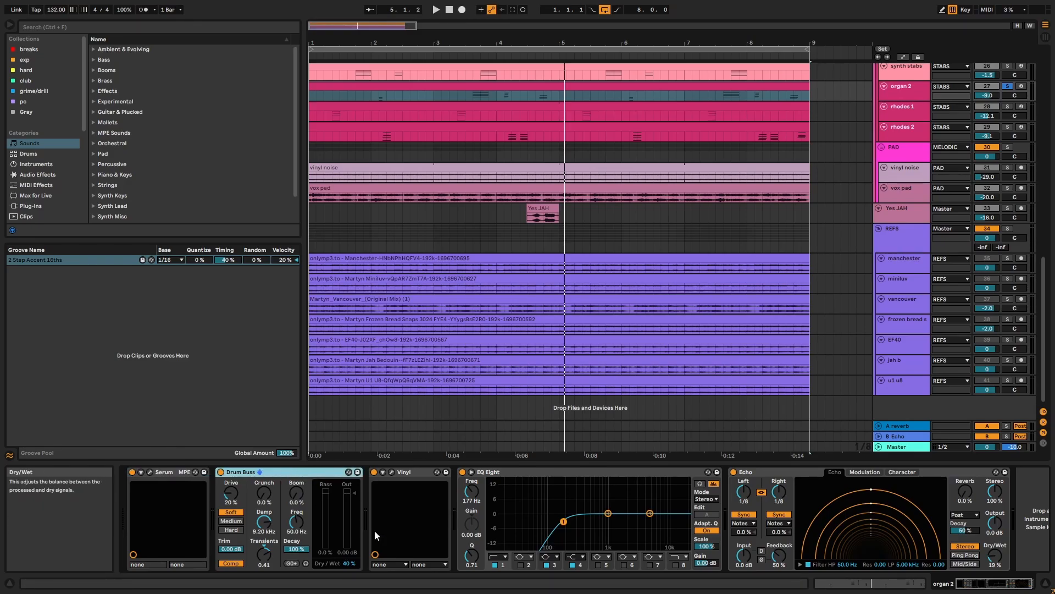
{"action": "left_click", "coordinate": [415, 471]}
{"action": "left_click", "coordinate": [392, 472]}
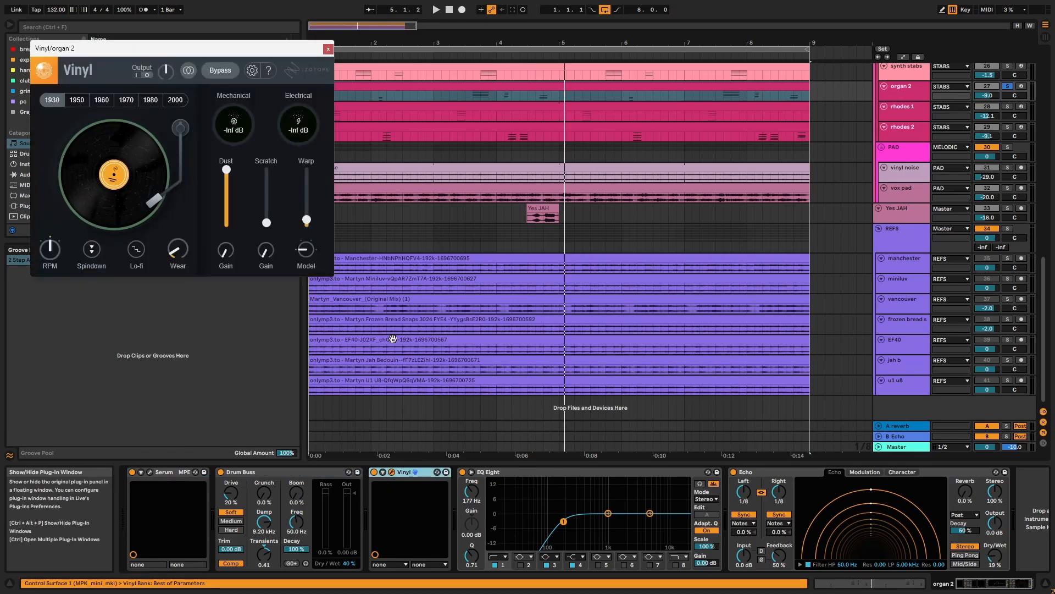
{"action": "left_click", "coordinate": [328, 49]}
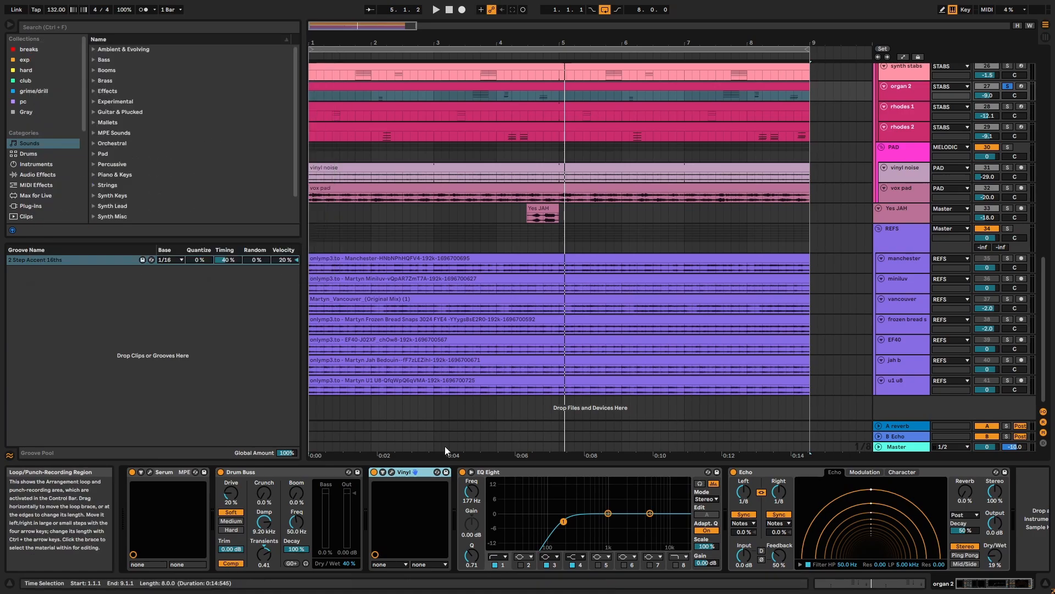
{"action": "left_click", "coordinate": [550, 470]}
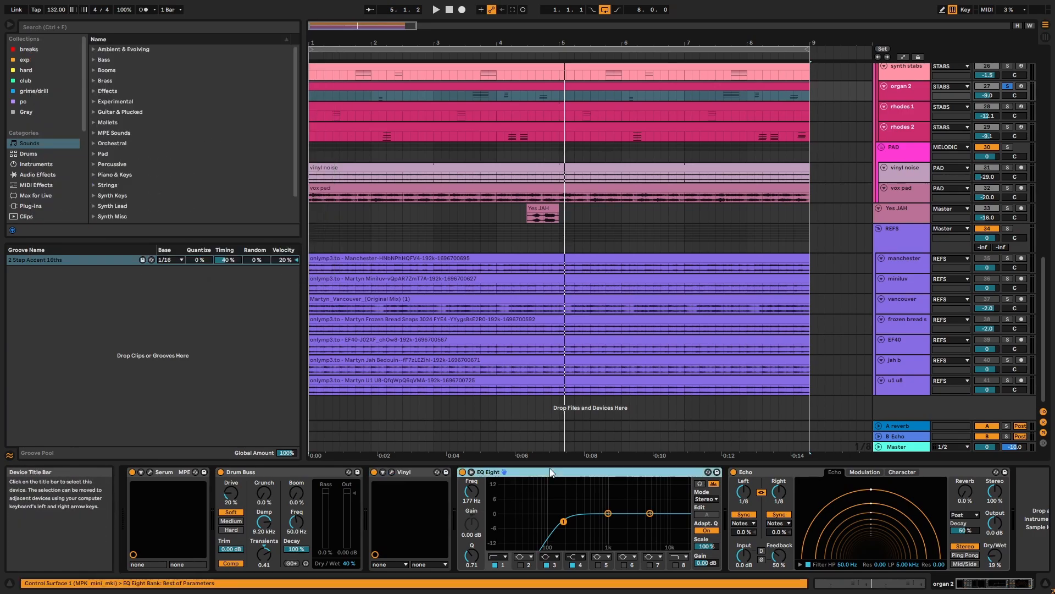
{"action": "left_click", "coordinate": [766, 473]}
- Solo the rhodes 1 track, open its clip and play the pattern
{"action": "scroll", "coordinate": [801, 333], "scroll_direction": "up", "scroll_amount": 5}
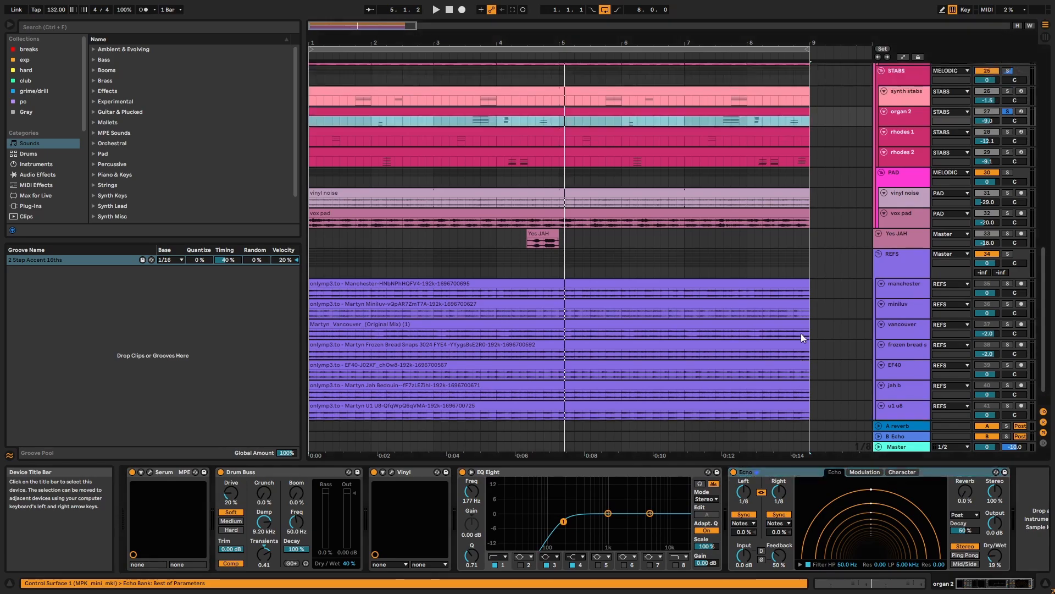
{"action": "left_click", "coordinate": [1010, 233]}
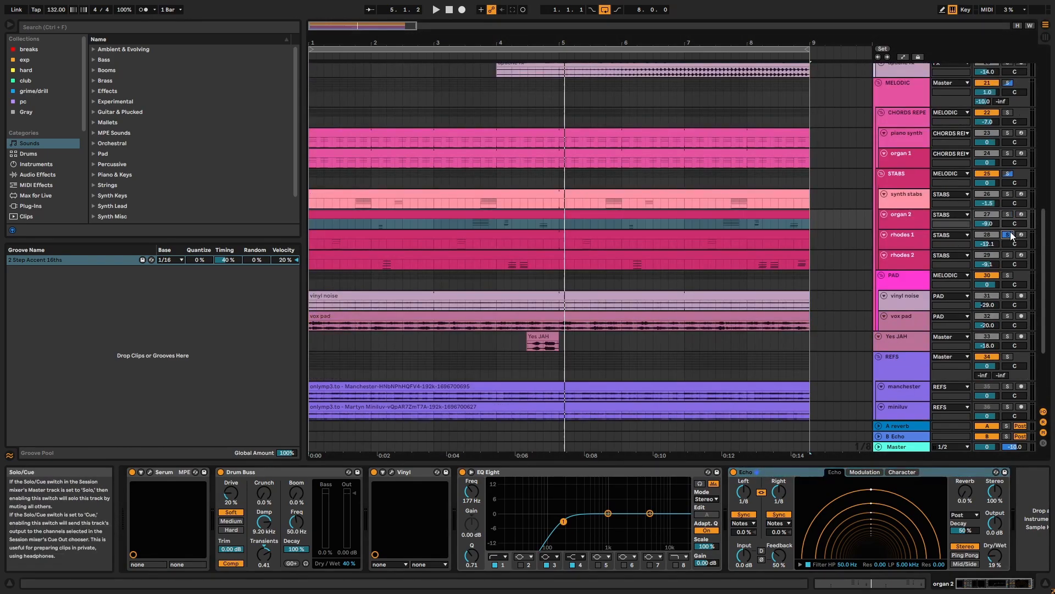
{"action": "double_click", "coordinate": [799, 235]}
{"action": "key", "text": "space"}
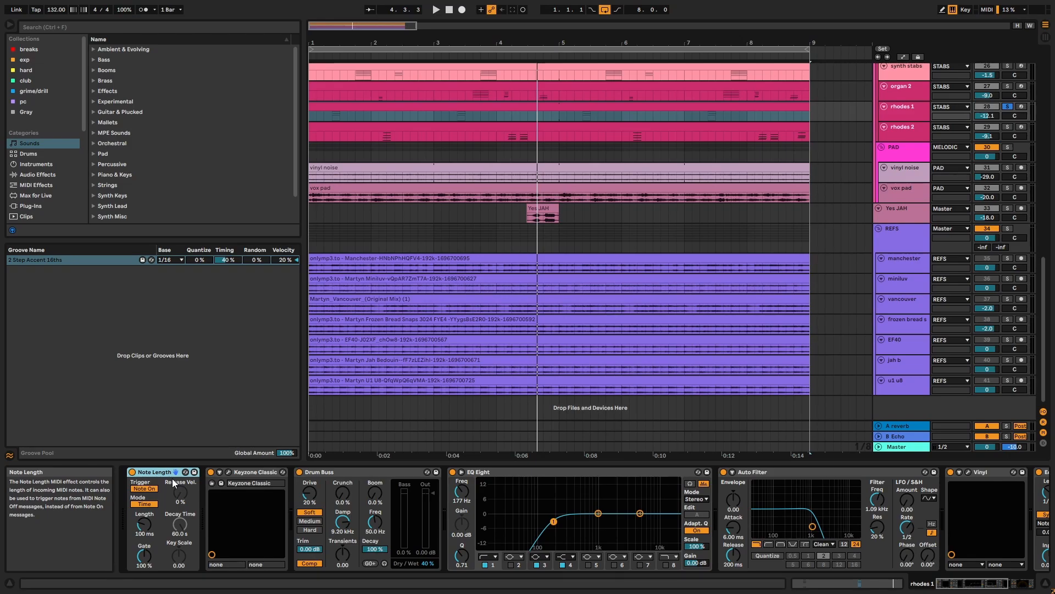
- Examine the rhodes 1 track's Keyzone Classic instrument, and step through its Drum Buss, EQ Eight and Auto Filter
{"action": "left_click", "coordinate": [228, 472]}
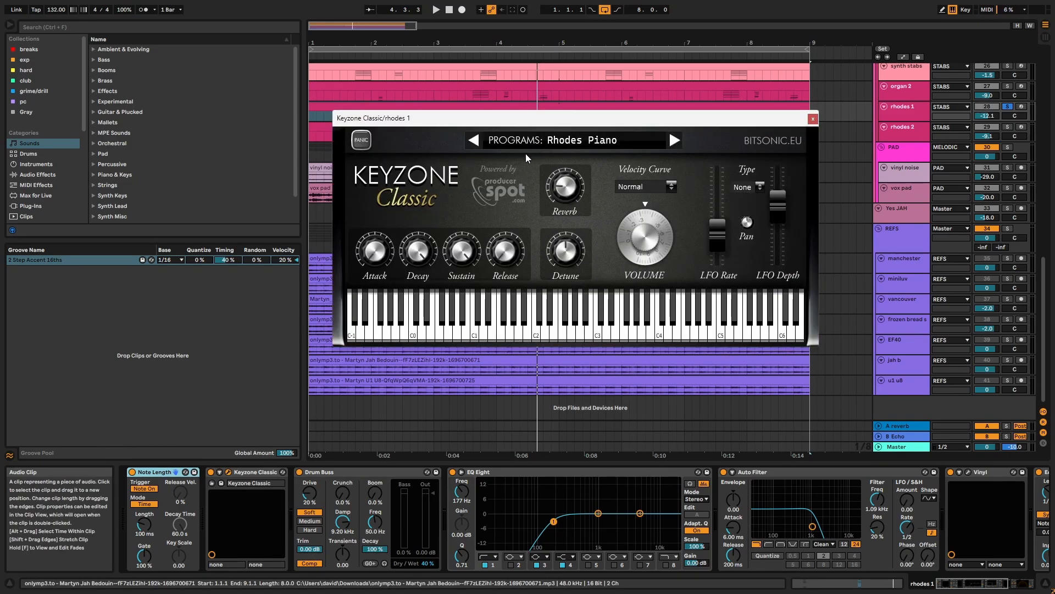
{"action": "left_click", "coordinate": [813, 119]}
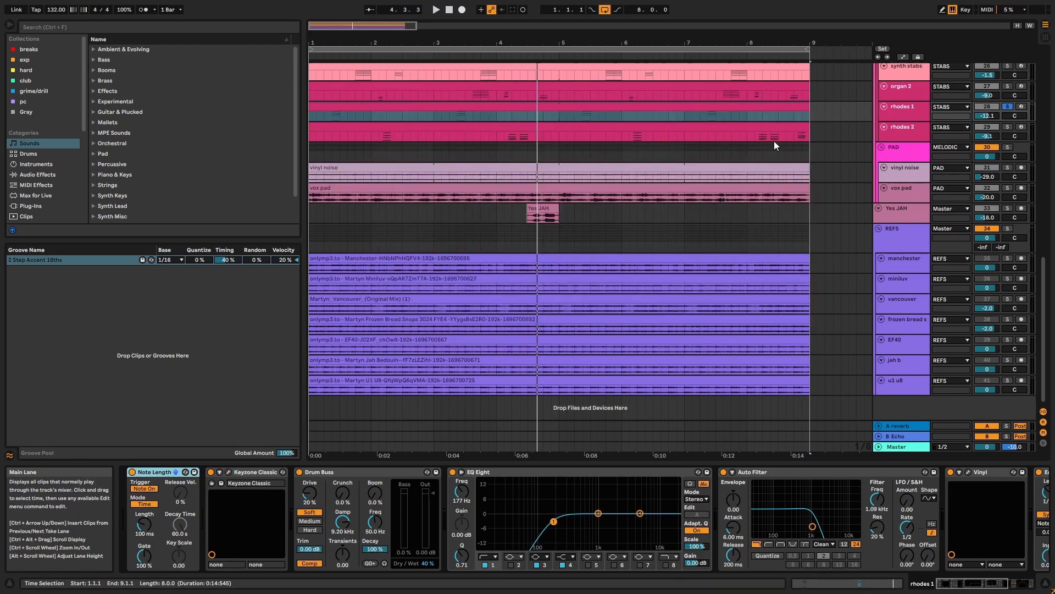
{"action": "left_click", "coordinate": [378, 472]}
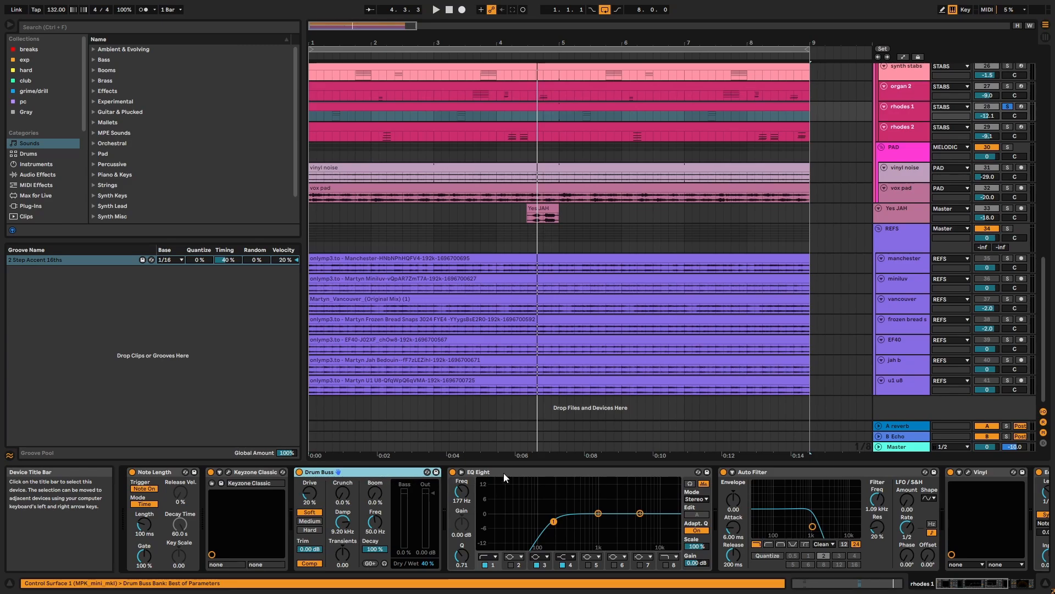
{"action": "left_click", "coordinate": [554, 468]}
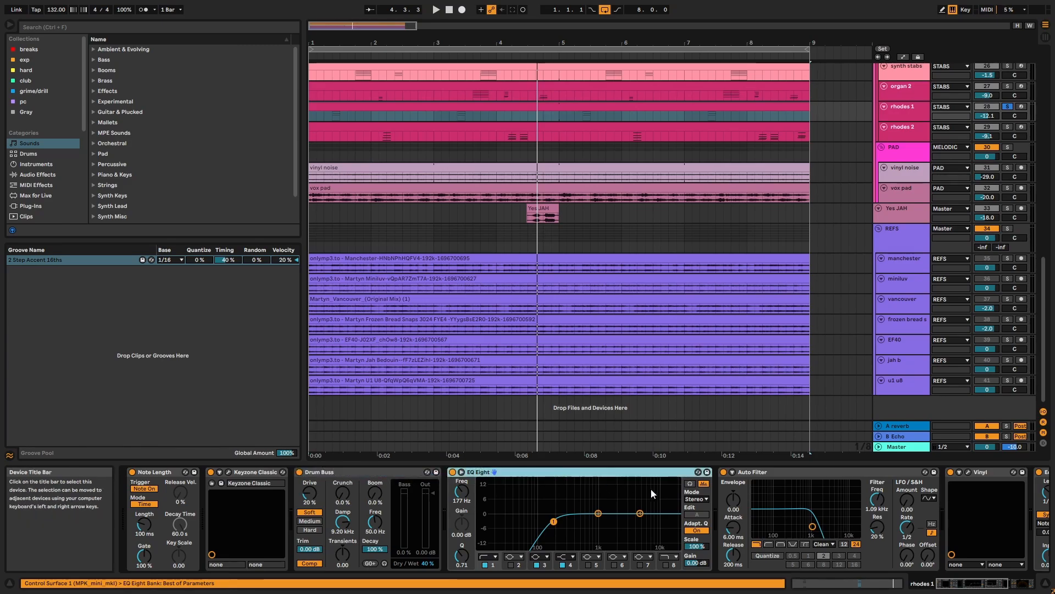
{"action": "left_click", "coordinate": [780, 473]}
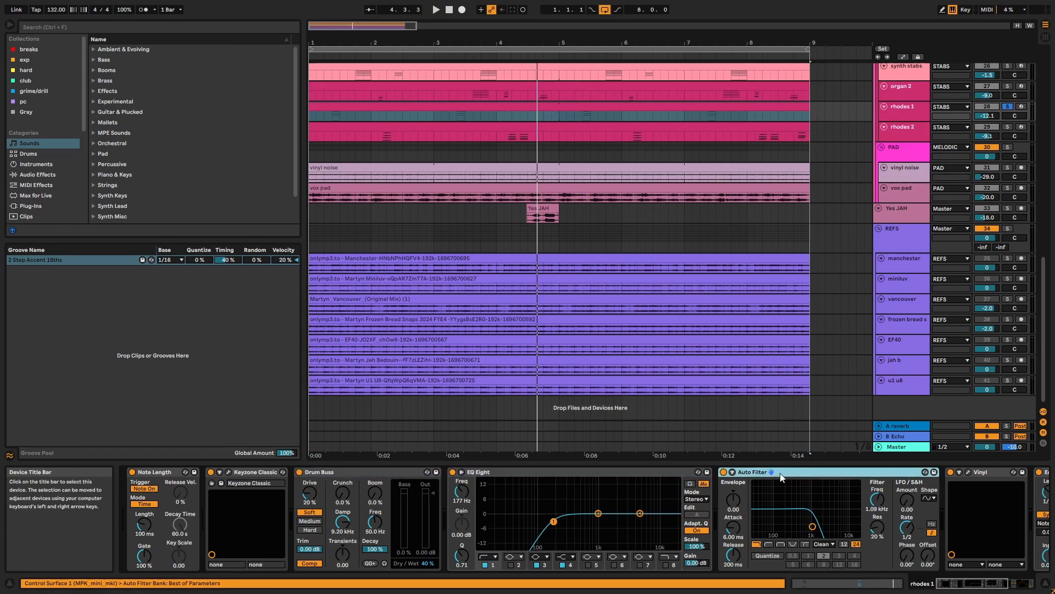
- Examine the rhodes 1 track's Vinyl plug-in window, close it, and view the Echo at the end of the chain
{"action": "left_click", "coordinate": [993, 470]}
{"action": "left_click", "coordinate": [968, 471]}
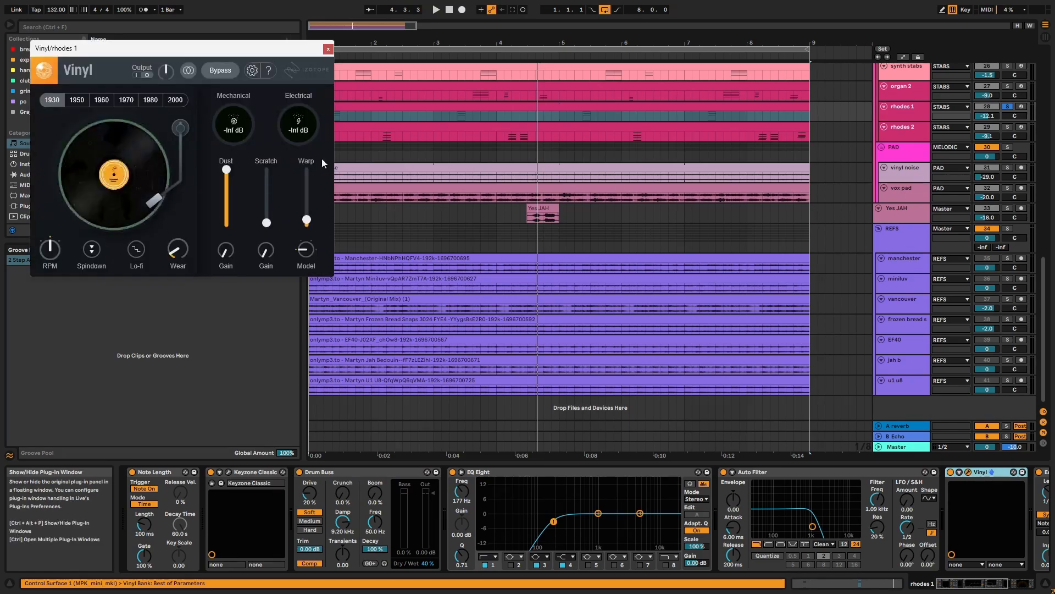
{"action": "left_click", "coordinate": [328, 49]}
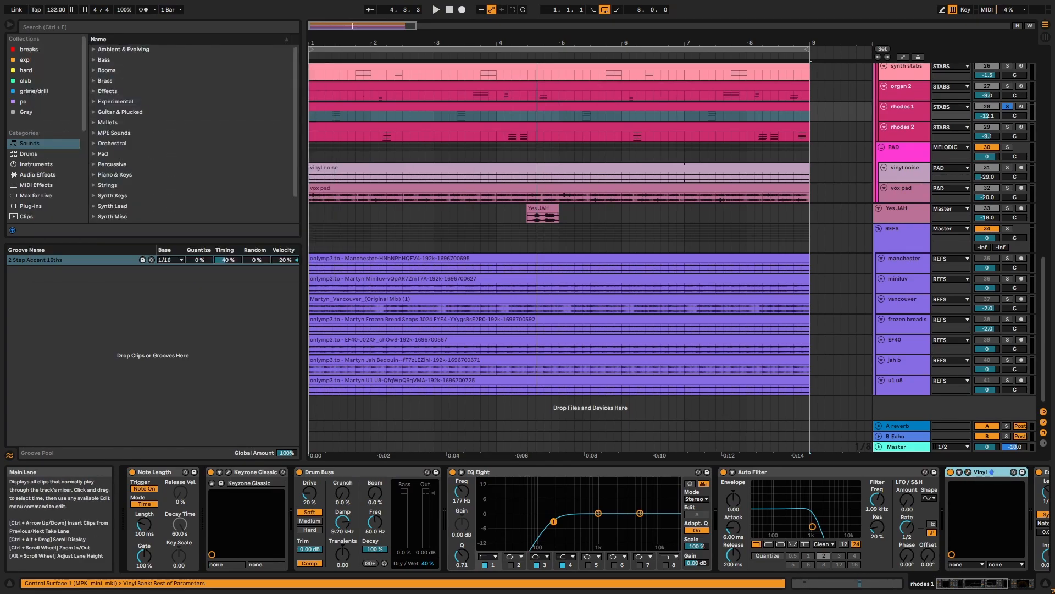
{"action": "left_click", "coordinate": [1017, 583]}
{"action": "left_click", "coordinate": [934, 471]}
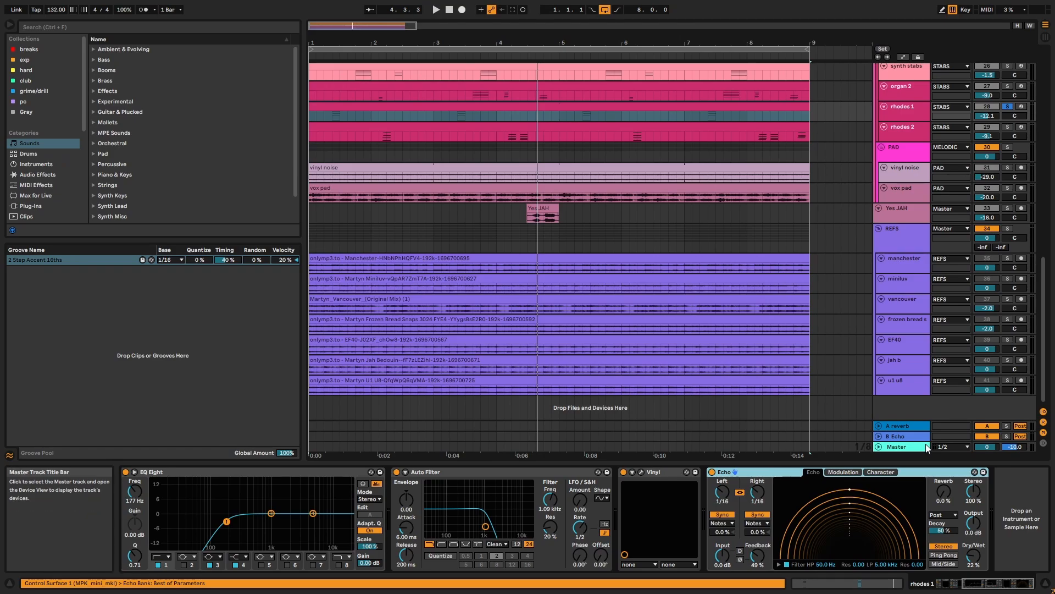
{"action": "scroll", "coordinate": [909, 203], "scroll_direction": "up", "scroll_amount": 1}
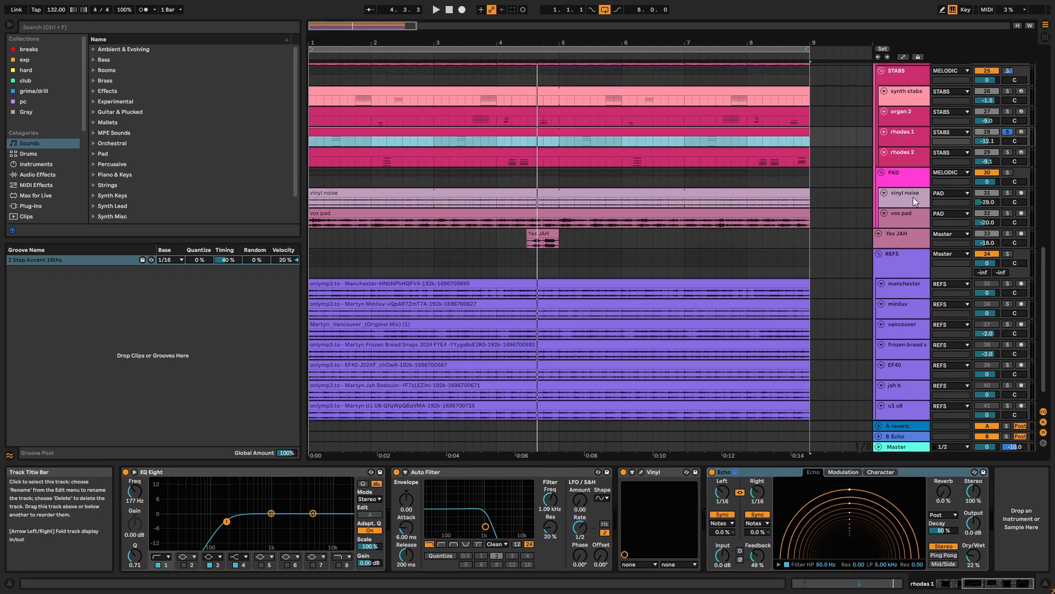
- Solo the rhodes 2 track, open its clip and play the pattern
{"action": "left_click", "coordinate": [912, 163]}
{"action": "double_click", "coordinate": [722, 149]}
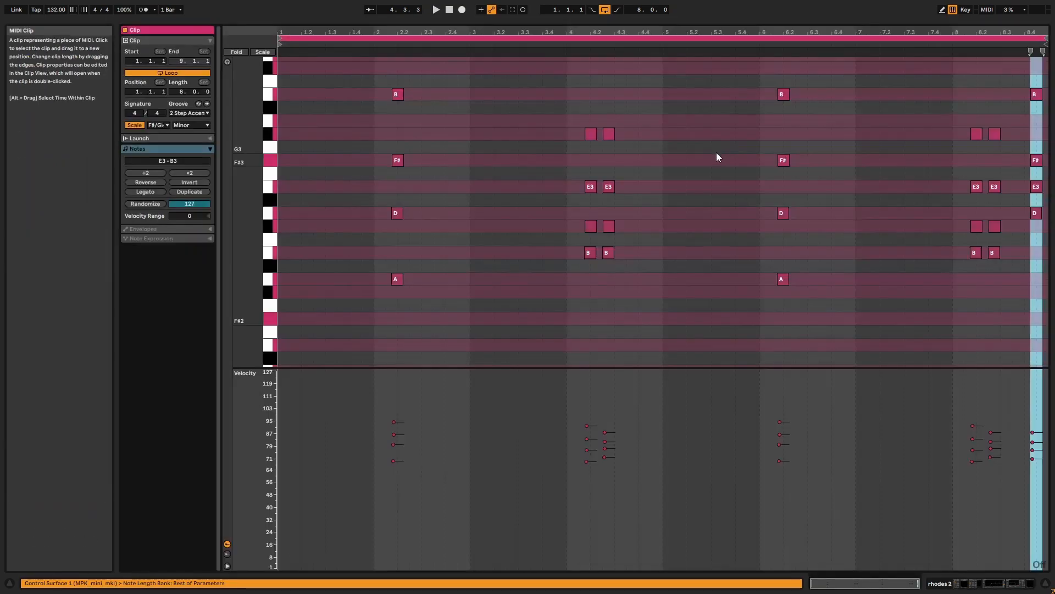
{"action": "left_click", "coordinate": [370, 43]}
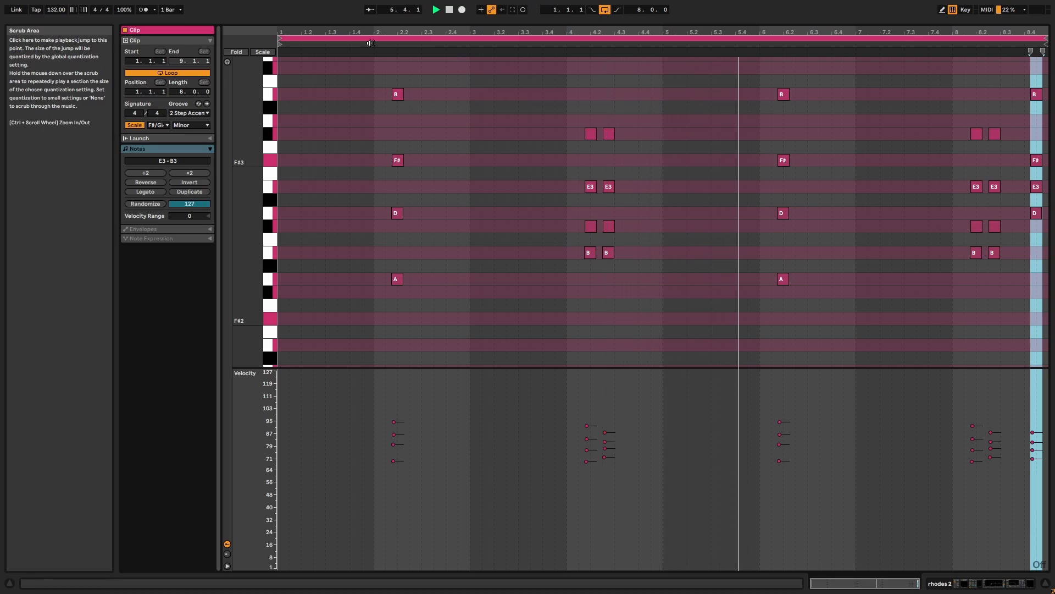
{"action": "key", "text": "shift+Tab"}
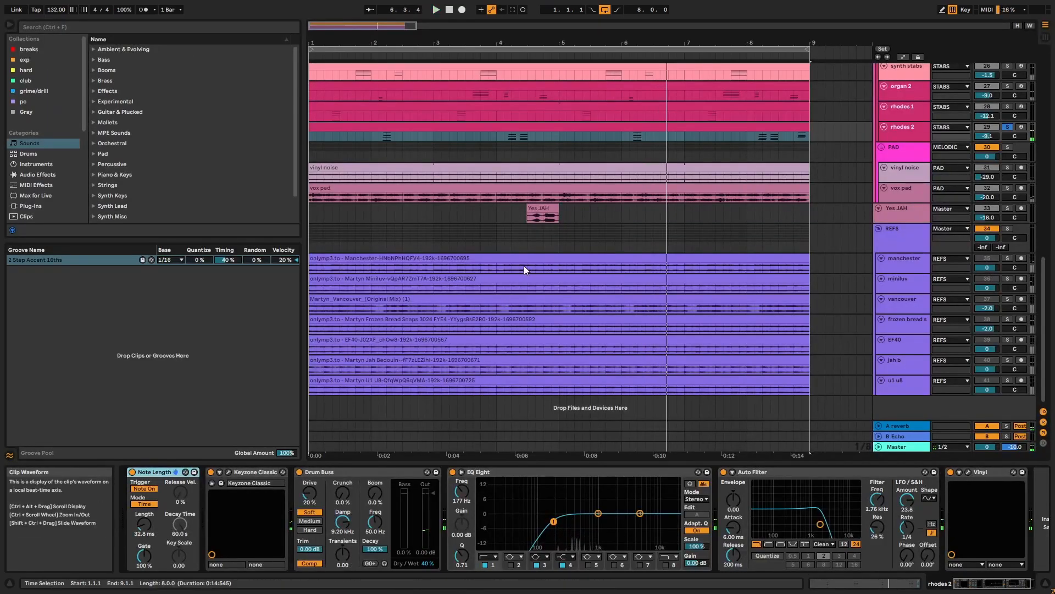
- Examine the rhodes 2 track's Auto Filter and play its stabs from bar 2 and from about bar 4
{"action": "scroll", "coordinate": [524, 266], "scroll_direction": "up", "scroll_amount": 2}
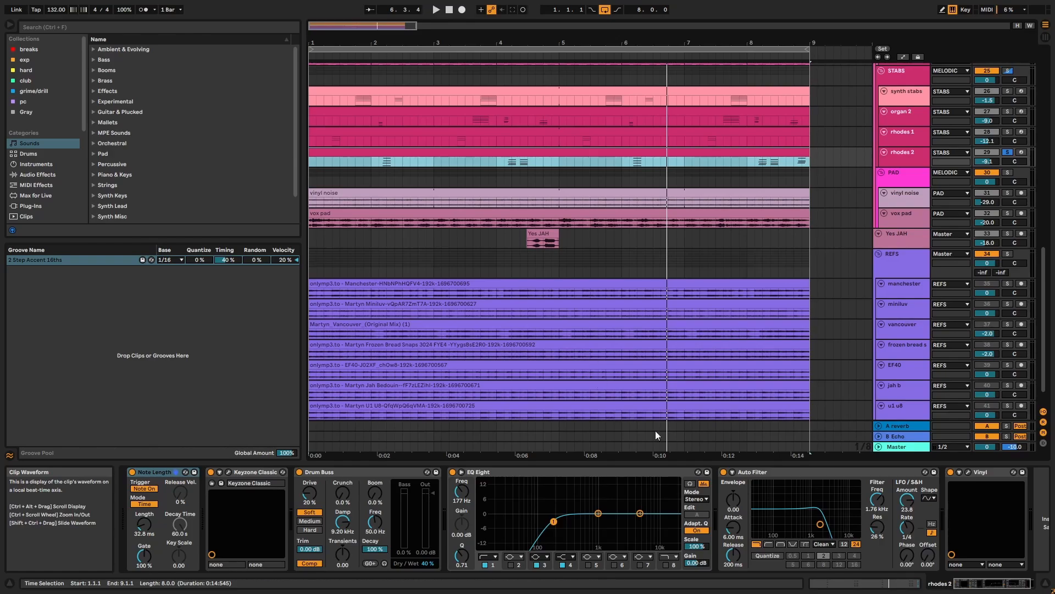
{"action": "left_click", "coordinate": [878, 473]}
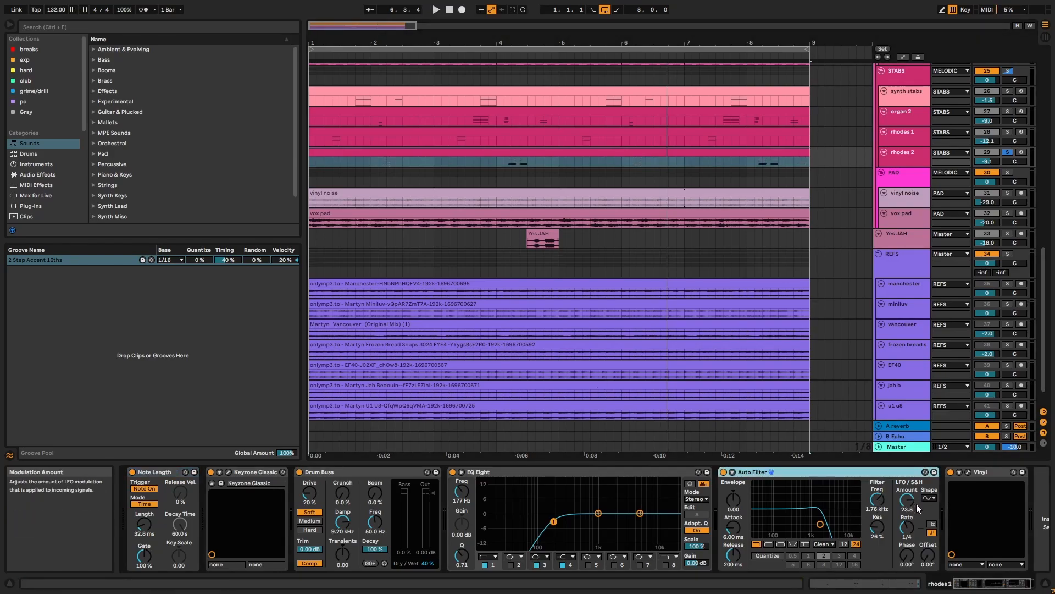
{"action": "left_click", "coordinate": [376, 164]}
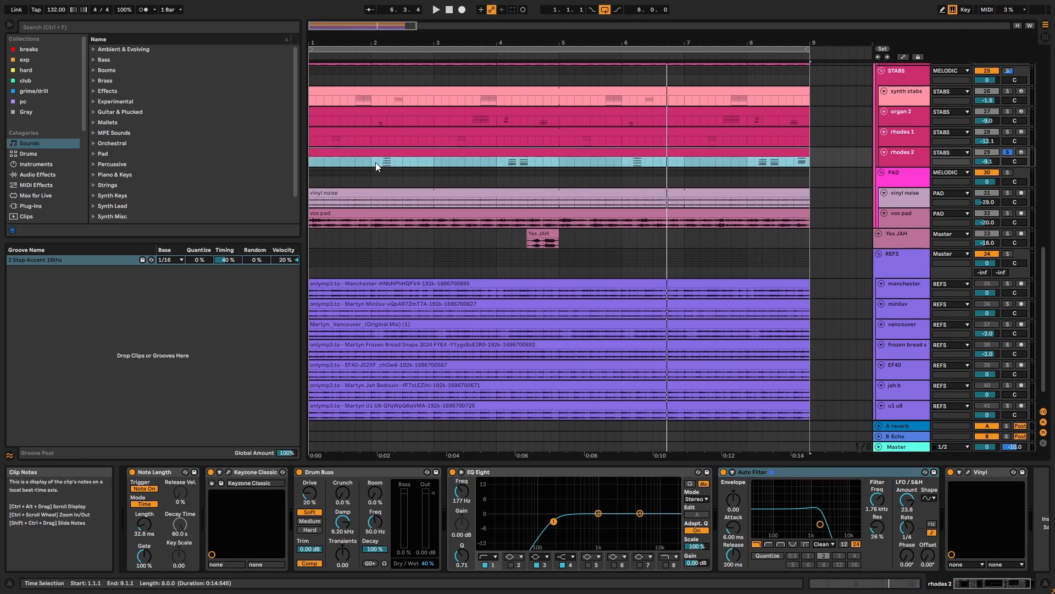
{"action": "left_click", "coordinate": [374, 166]}
{"action": "left_click", "coordinate": [374, 162]}
{"action": "key", "text": "space"}
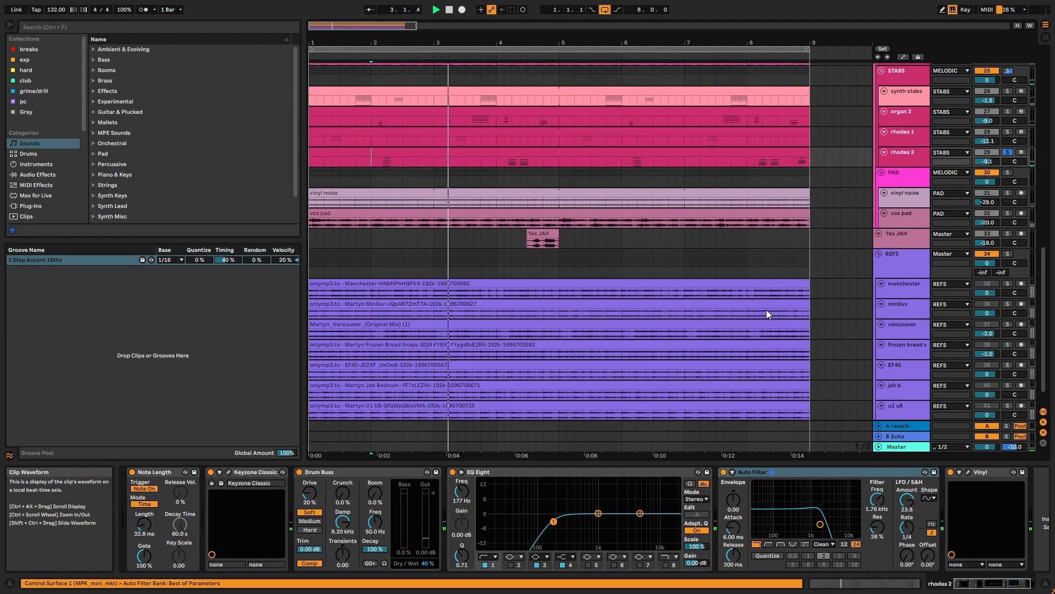
{"action": "left_click", "coordinate": [505, 157]}
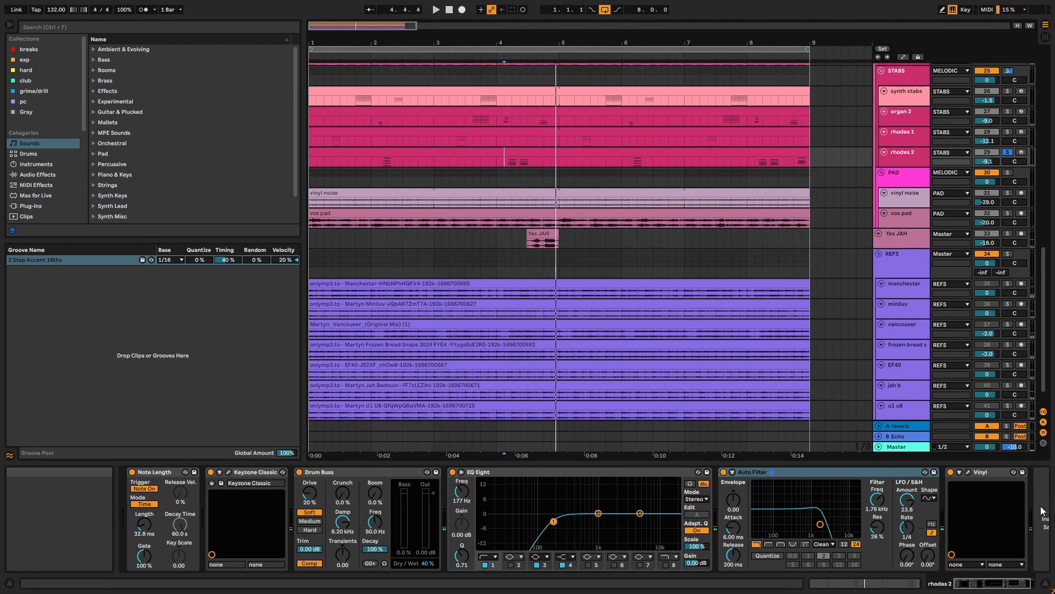
- Solo the PAD group and play it
{"action": "left_click", "coordinate": [917, 182]}
{"action": "left_click", "coordinate": [1007, 173]}
{"action": "key", "text": "space"}
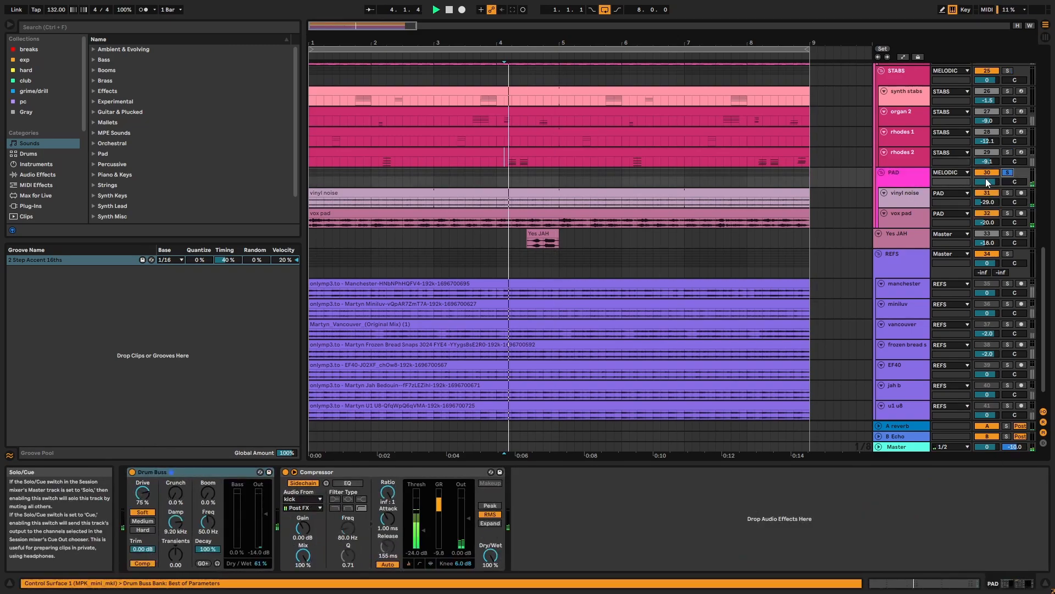
- Inspect the vinyl noise clip and compare the device chains of the vinyl noise and vox pad tracks
{"action": "left_click", "coordinate": [750, 193]}
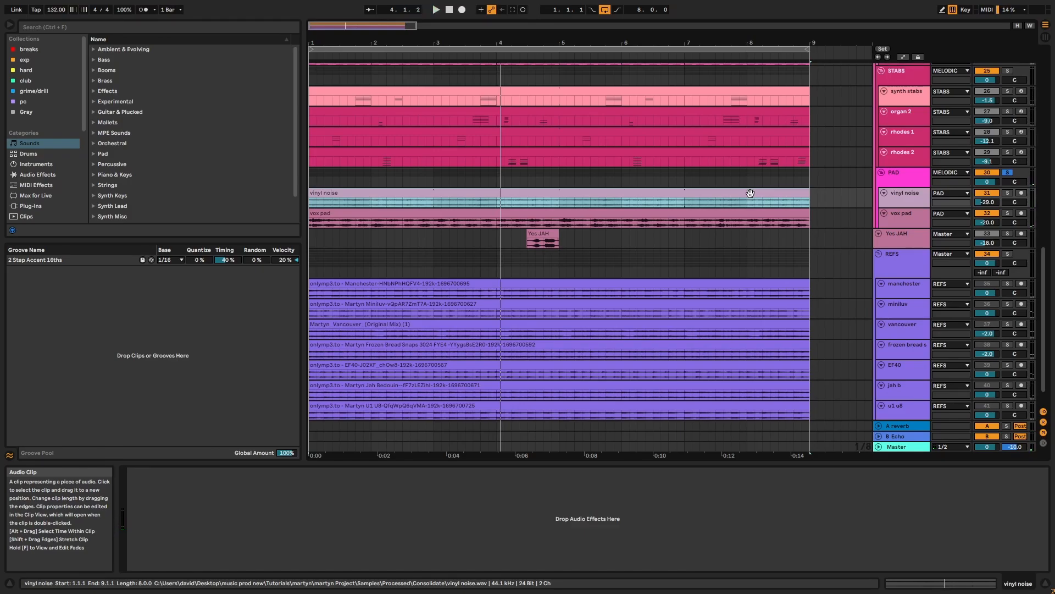
{"action": "left_click", "coordinate": [908, 200]}
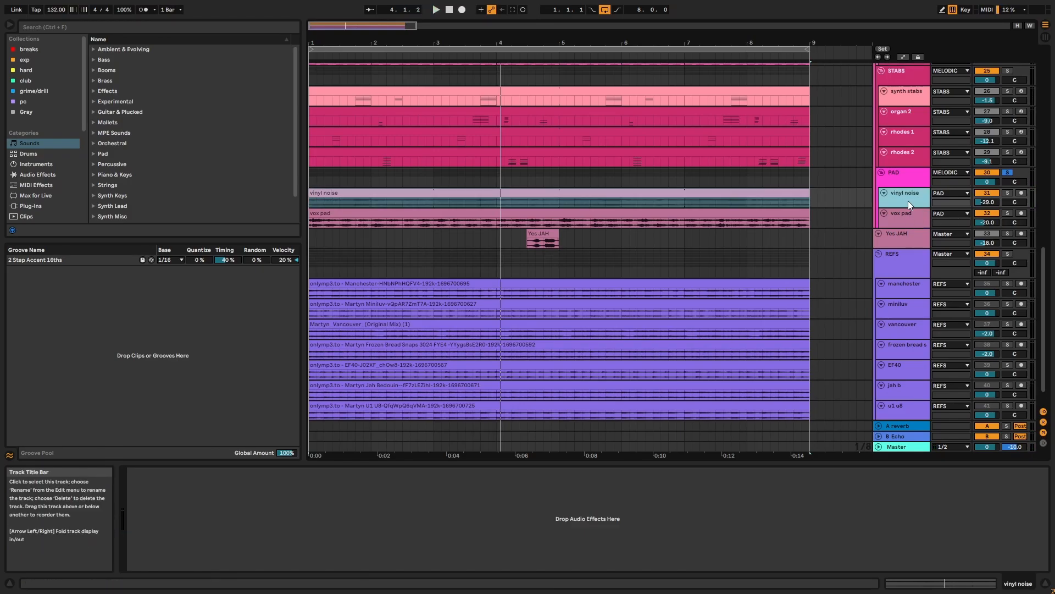
{"action": "left_click", "coordinate": [902, 220]}
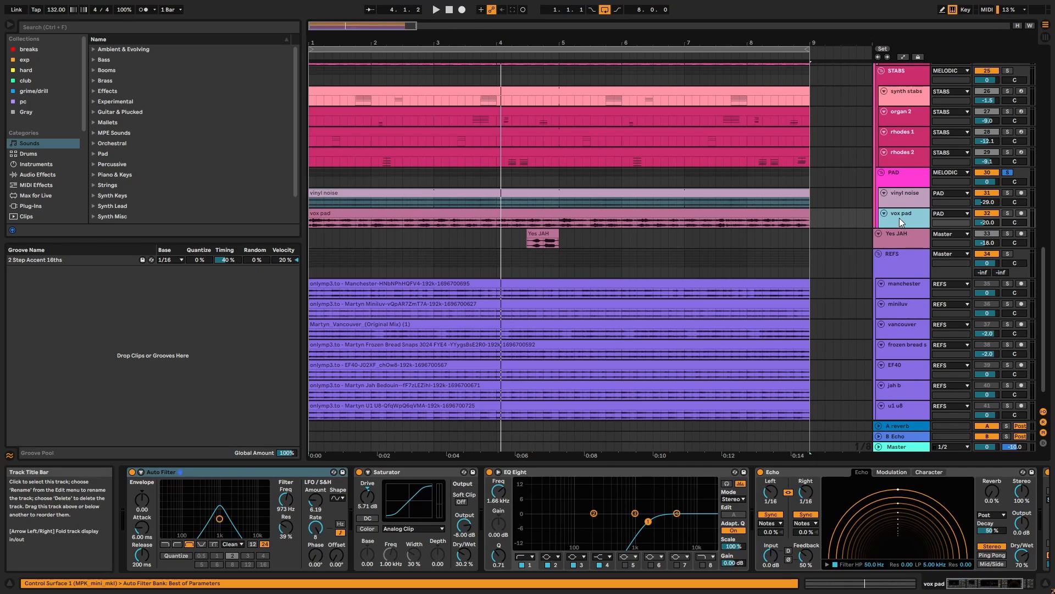
{"action": "left_click", "coordinate": [899, 203]}
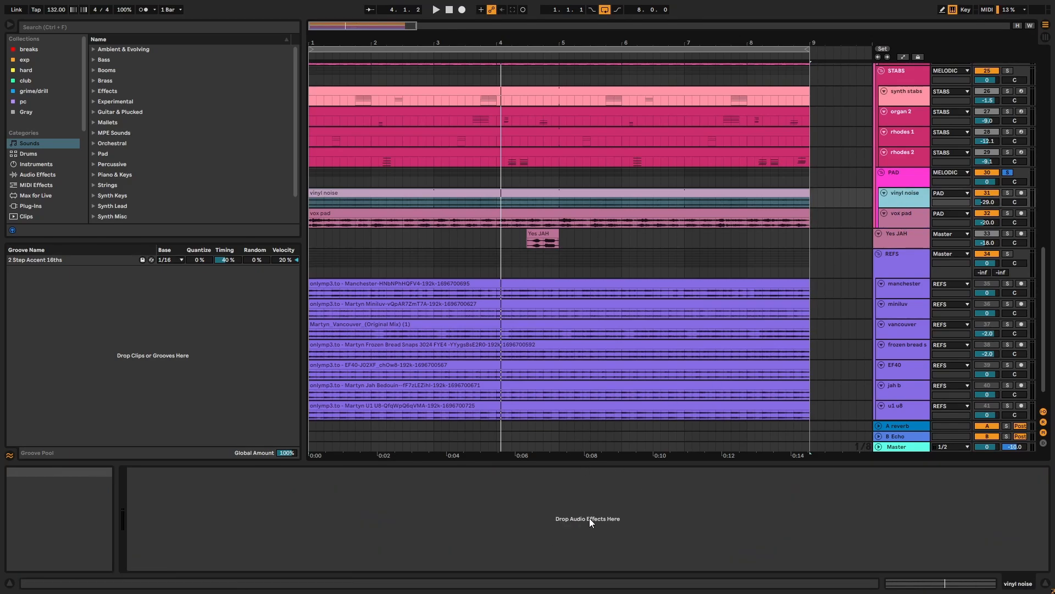
- Step through the vox pad track's Auto Filter, Saturator, EQ Eight, Echo and Bass Mono
{"action": "left_click", "coordinate": [919, 220]}
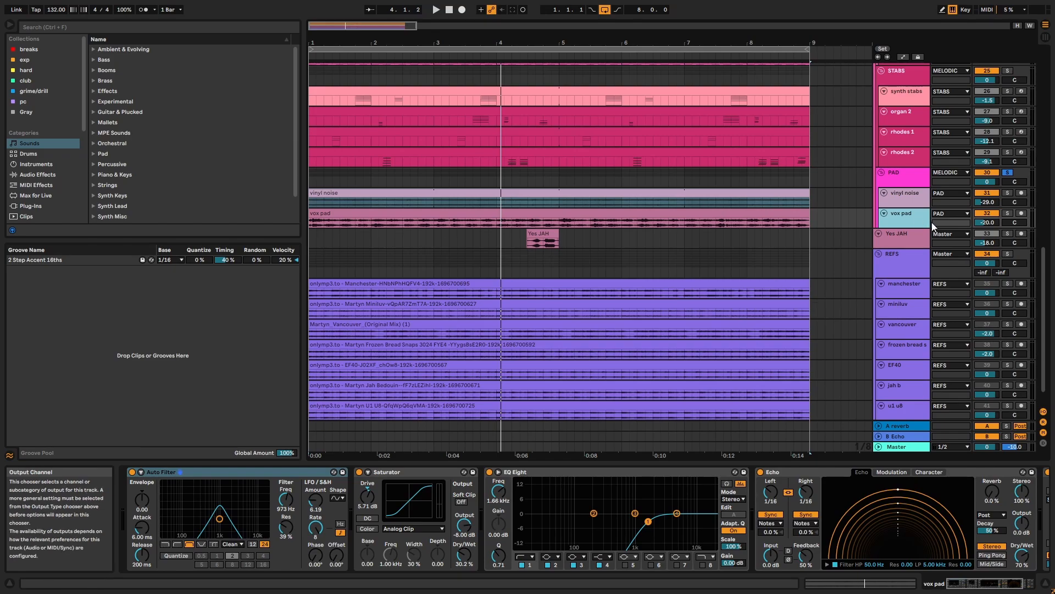
{"action": "left_click", "coordinate": [217, 468]}
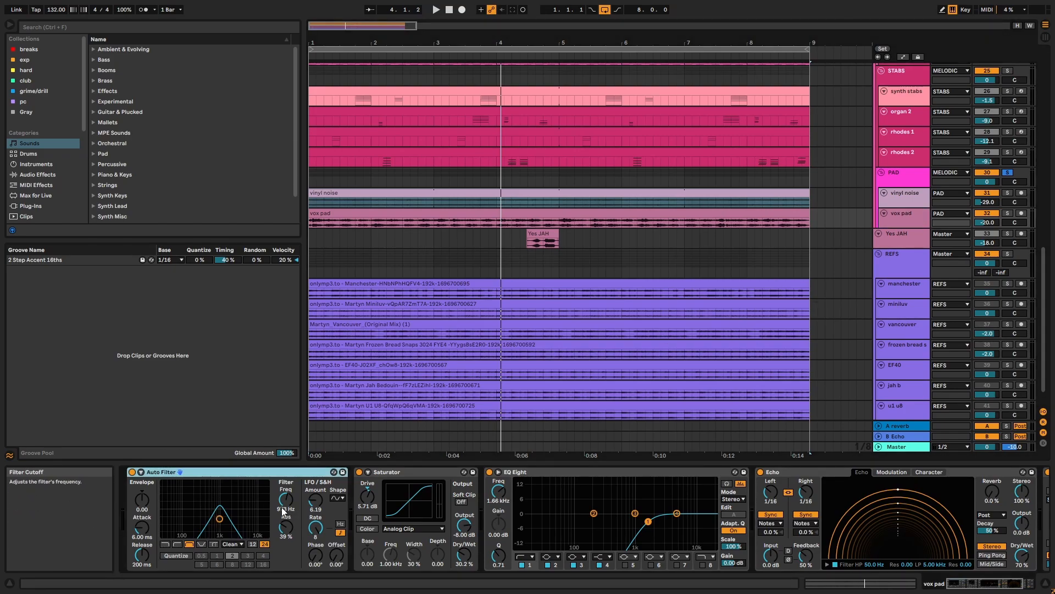
{"action": "left_click", "coordinate": [401, 476]}
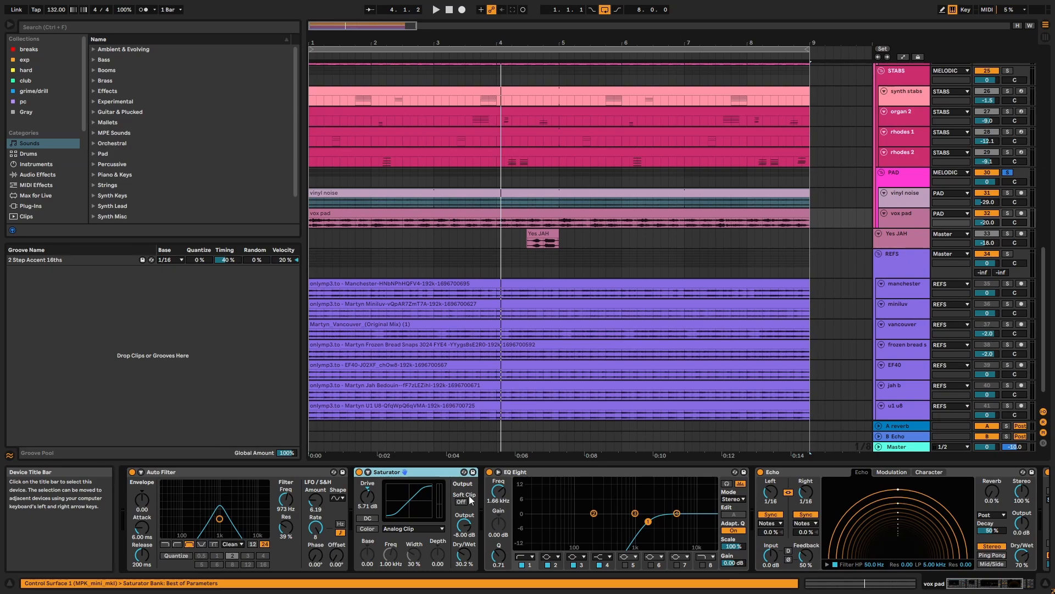
{"action": "left_click", "coordinate": [574, 471]}
{"action": "left_click", "coordinate": [801, 473]}
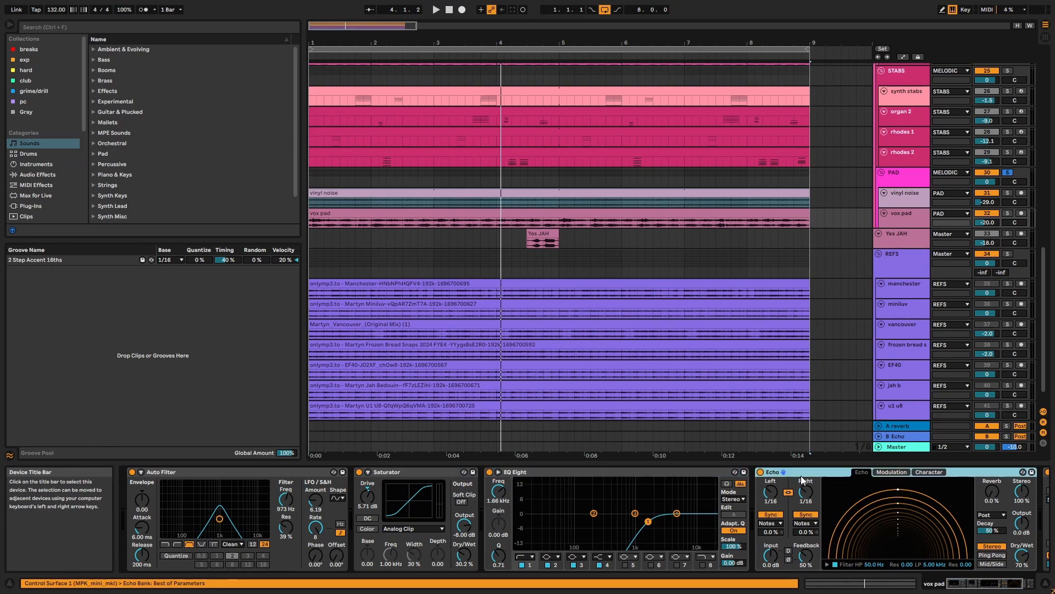
{"action": "scroll", "coordinate": [947, 481], "scroll_direction": "down", "scroll_amount": 3}
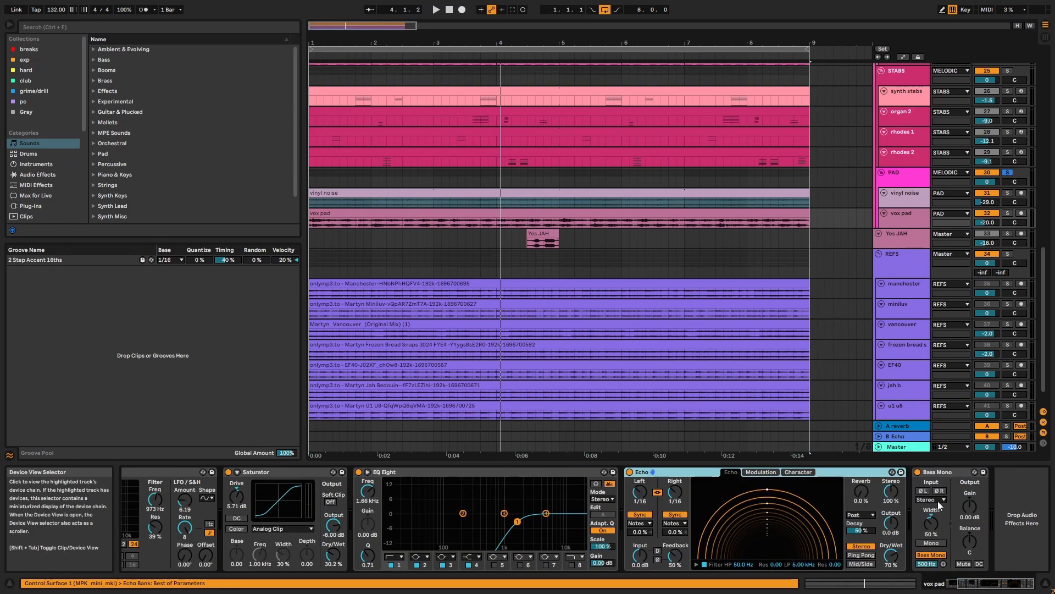
{"action": "left_click", "coordinate": [937, 511]}
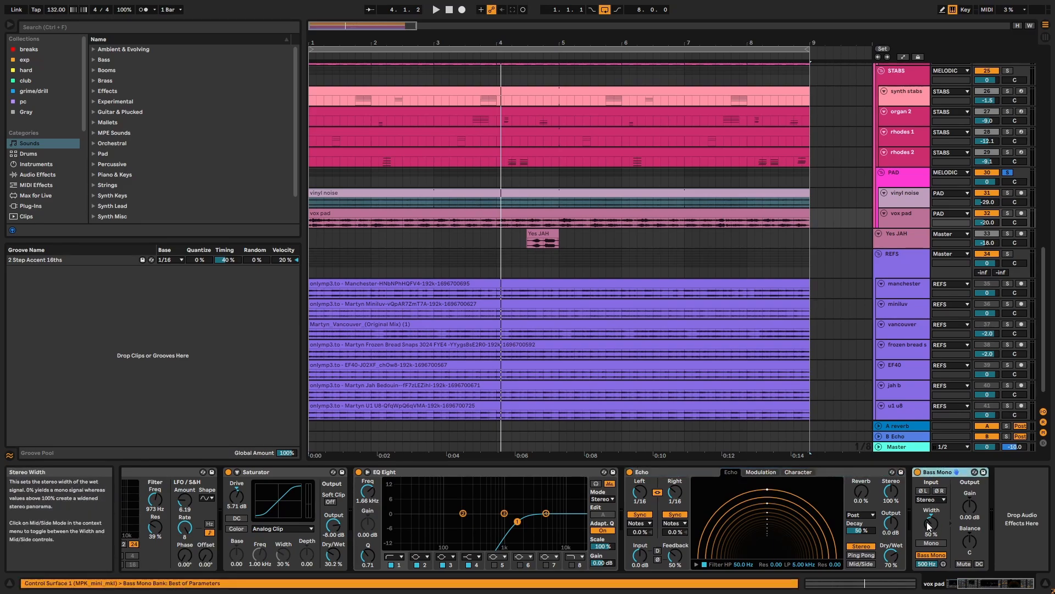
- Show the vox pad clip's sample file in the browser
{"action": "left_click", "coordinate": [909, 219]}
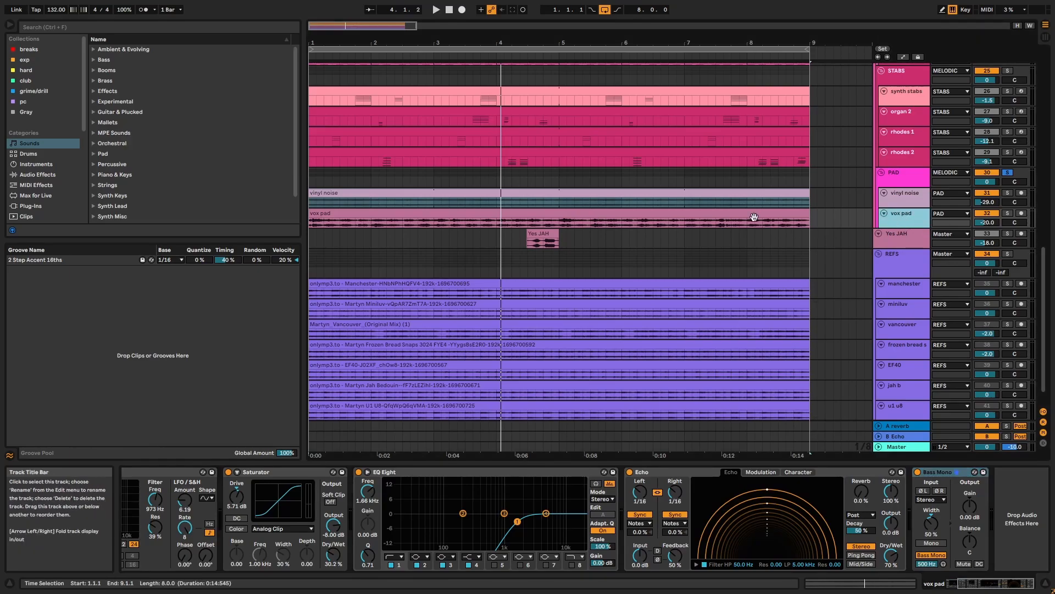
{"action": "right_click", "coordinate": [754, 216]}
{"action": "left_click", "coordinate": [811, 331]}
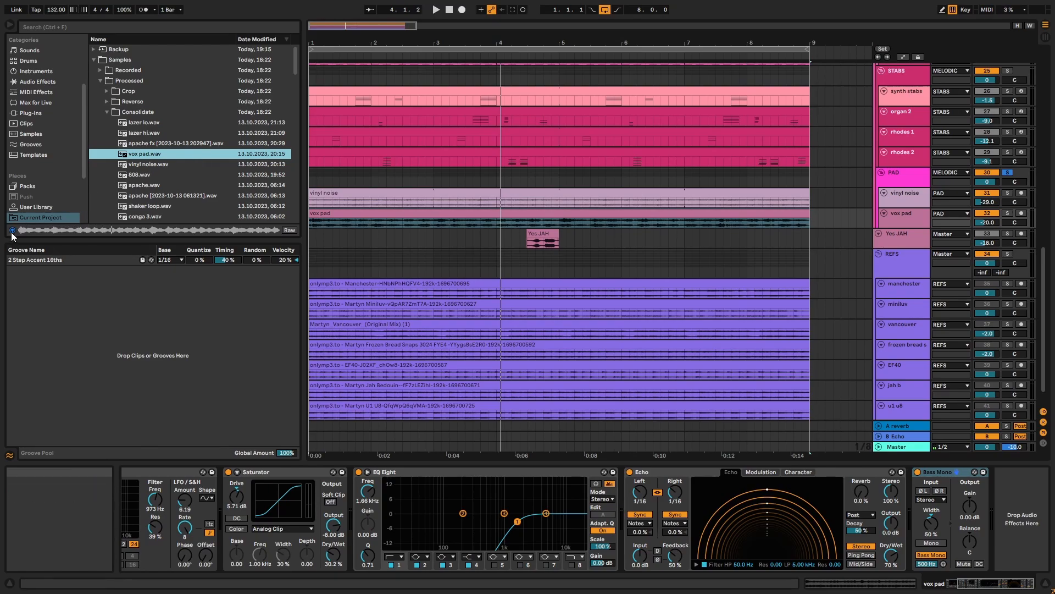
- Examine the PAD group's Drum Buss and kick-sidechained Compressor, and play the group to watch the ducking
{"action": "left_click", "coordinate": [900, 179]}
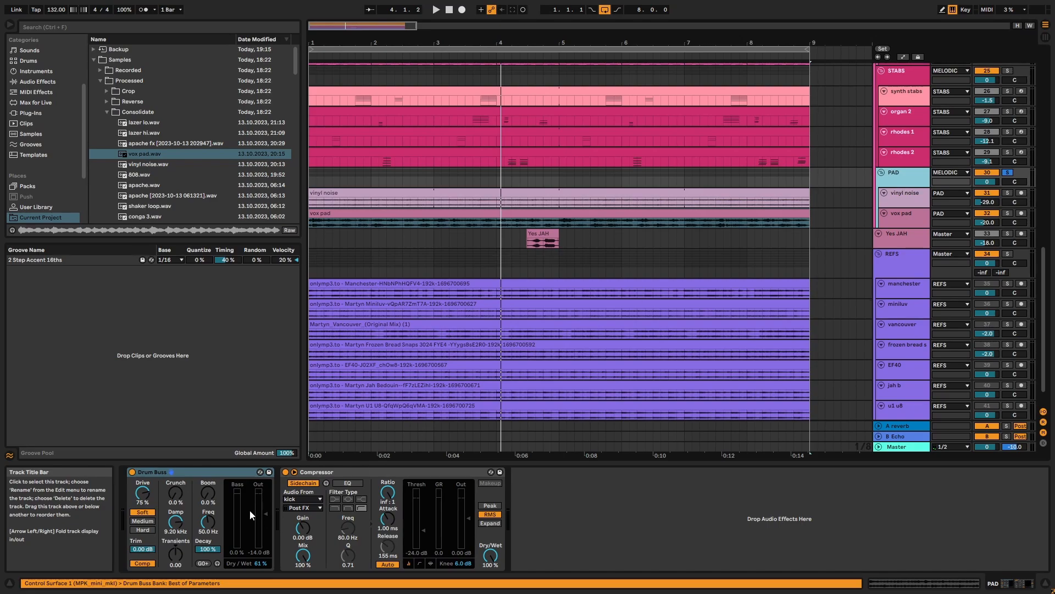
{"action": "left_click", "coordinate": [210, 468]}
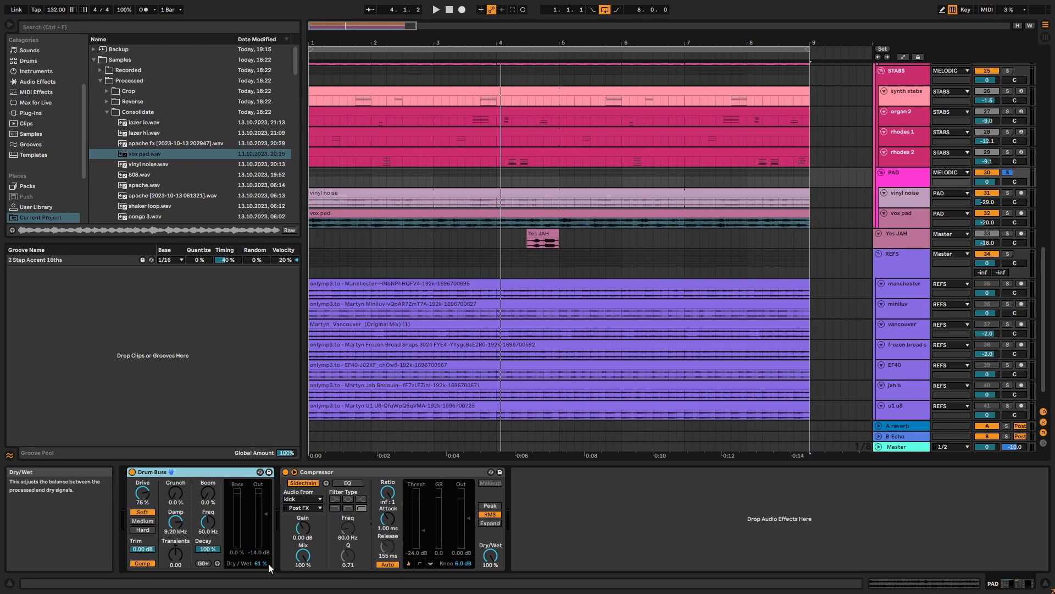
{"action": "left_click", "coordinate": [392, 474]}
{"action": "key", "text": "space"}
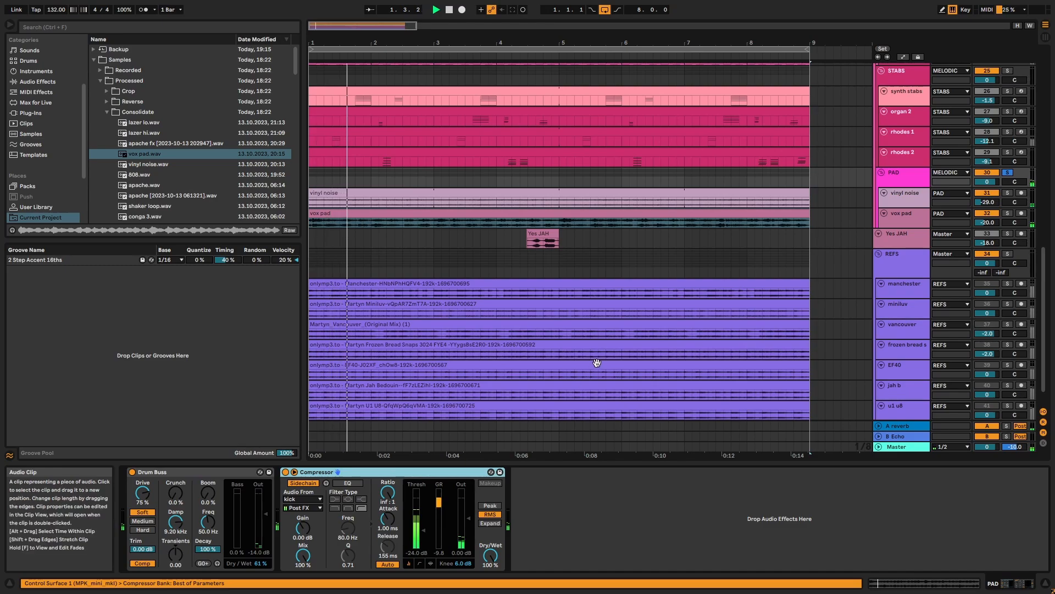
{"action": "scroll", "coordinate": [597, 363], "scroll_direction": "up", "scroll_amount": 3}
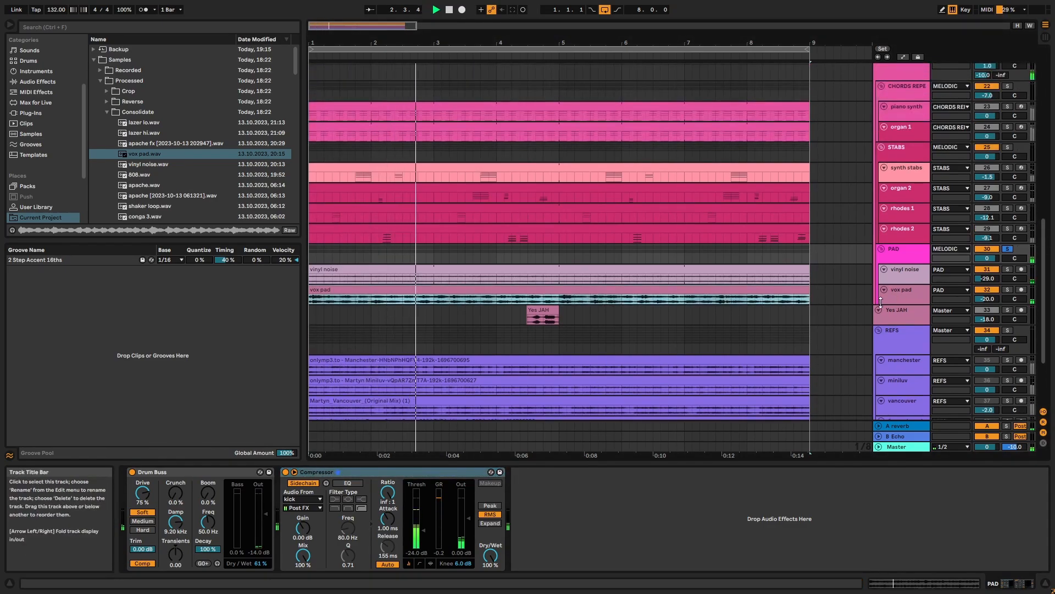
{"action": "scroll", "coordinate": [881, 302], "scroll_direction": "up", "scroll_amount": 1}
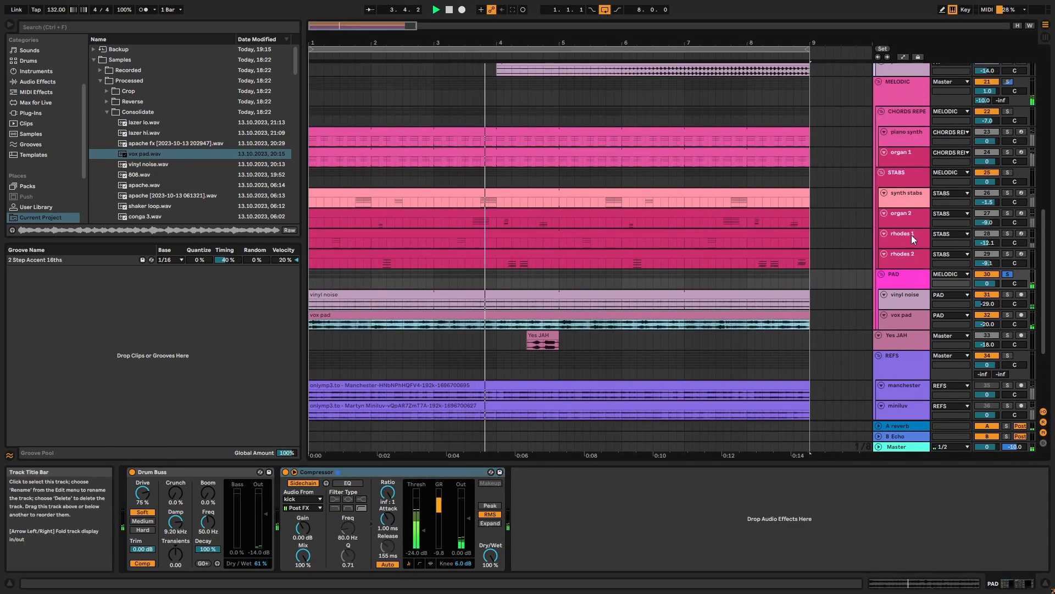
- Check the group-level effect chains of the STABS and CHORDS REPEAT groups
{"action": "left_click", "coordinate": [901, 179]}
{"action": "scroll", "coordinate": [901, 179], "scroll_direction": "up", "scroll_amount": 1}
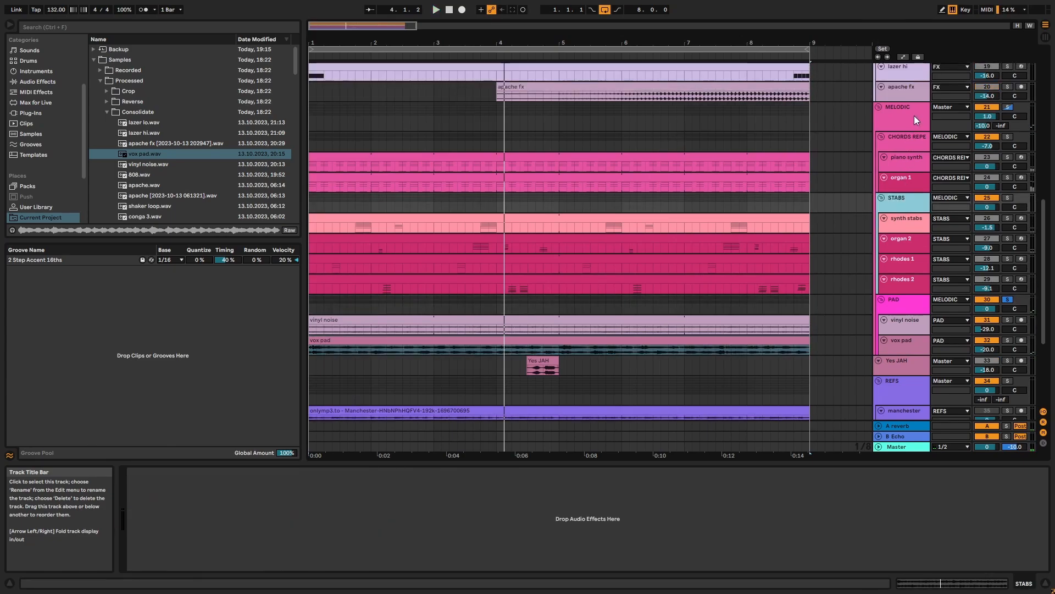
{"action": "left_click", "coordinate": [914, 115]}
{"action": "left_click", "coordinate": [893, 144]}
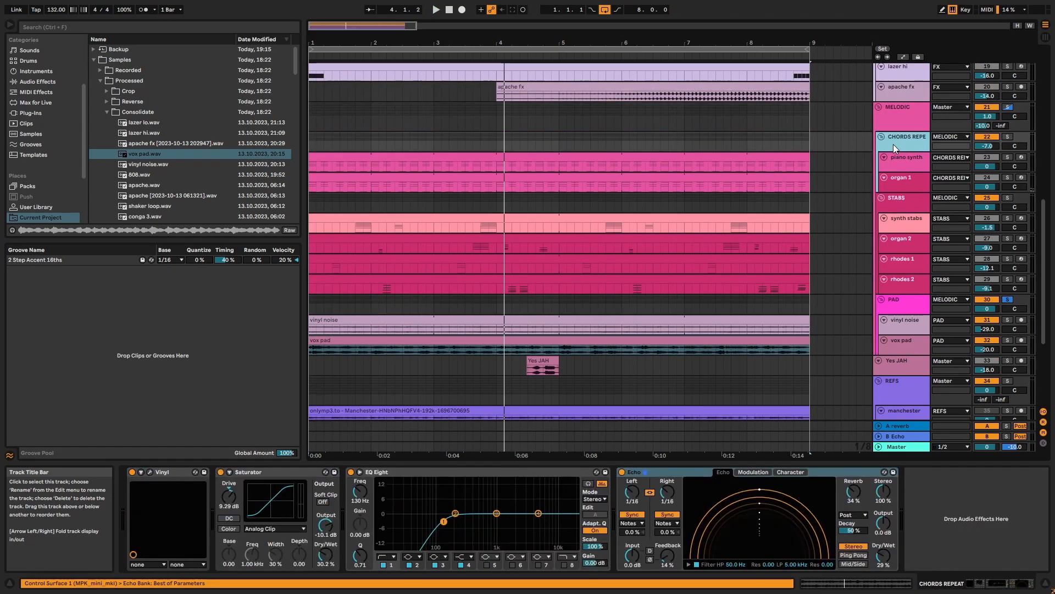
- Step through the MELODIC group's EQ Eight, generic parallel compression rack, Chorus-Ensemble and Bass Mono
{"action": "left_click", "coordinate": [918, 107]}
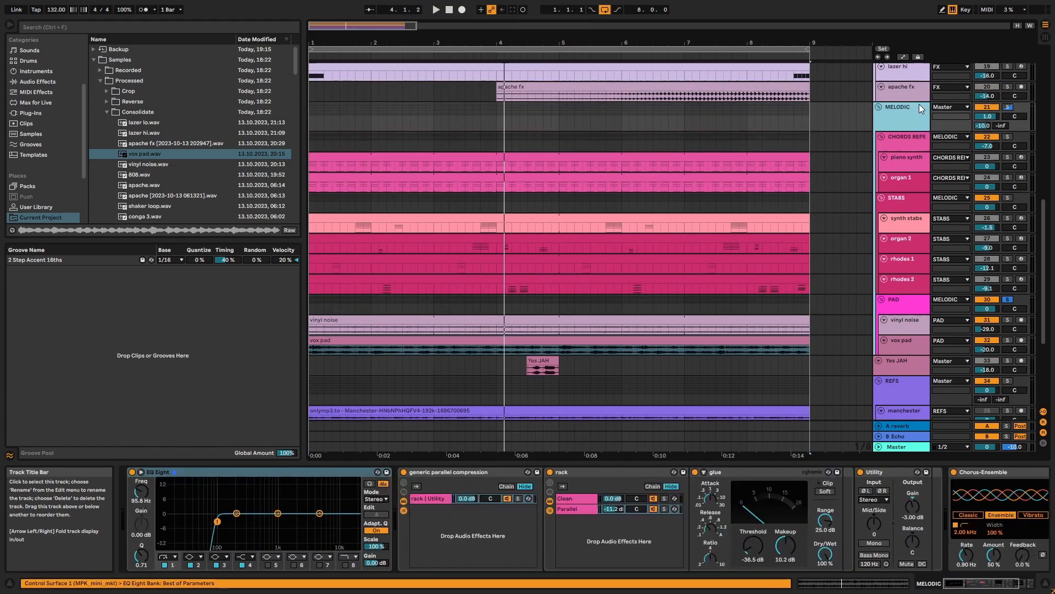
{"action": "left_click", "coordinate": [278, 474]}
{"action": "left_click", "coordinate": [430, 475]}
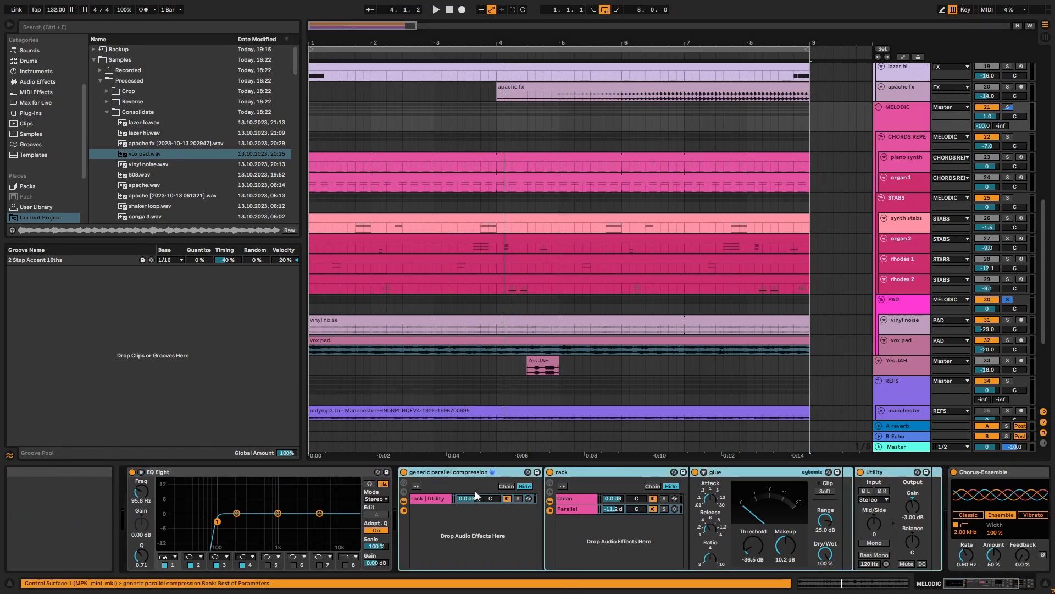
{"action": "left_click", "coordinate": [983, 475]}
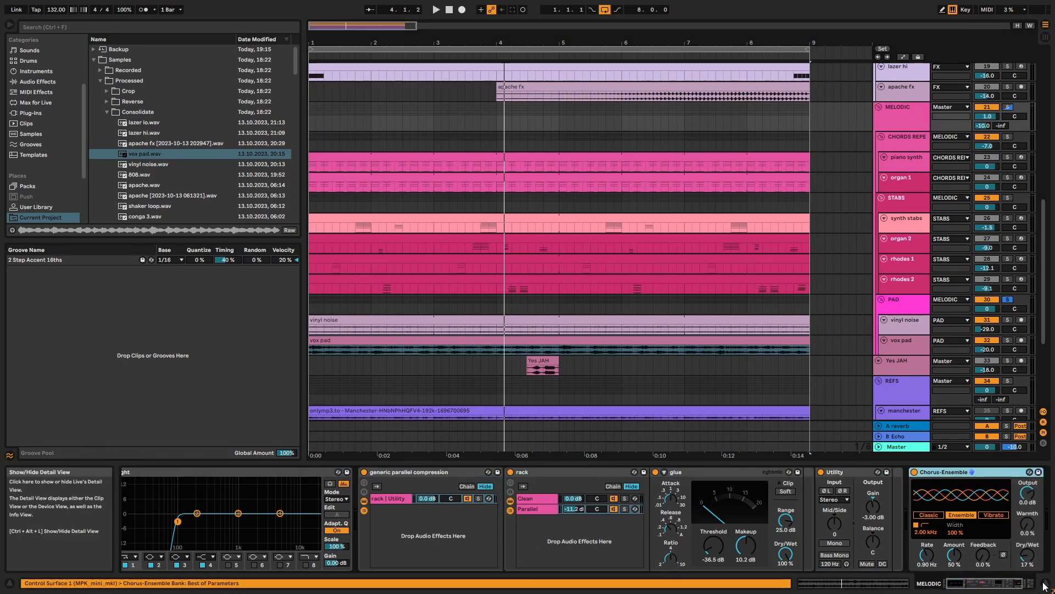
{"action": "scroll", "coordinate": [942, 482], "scroll_direction": "right", "scroll_amount": 3}
{"action": "left_click", "coordinate": [942, 482]}
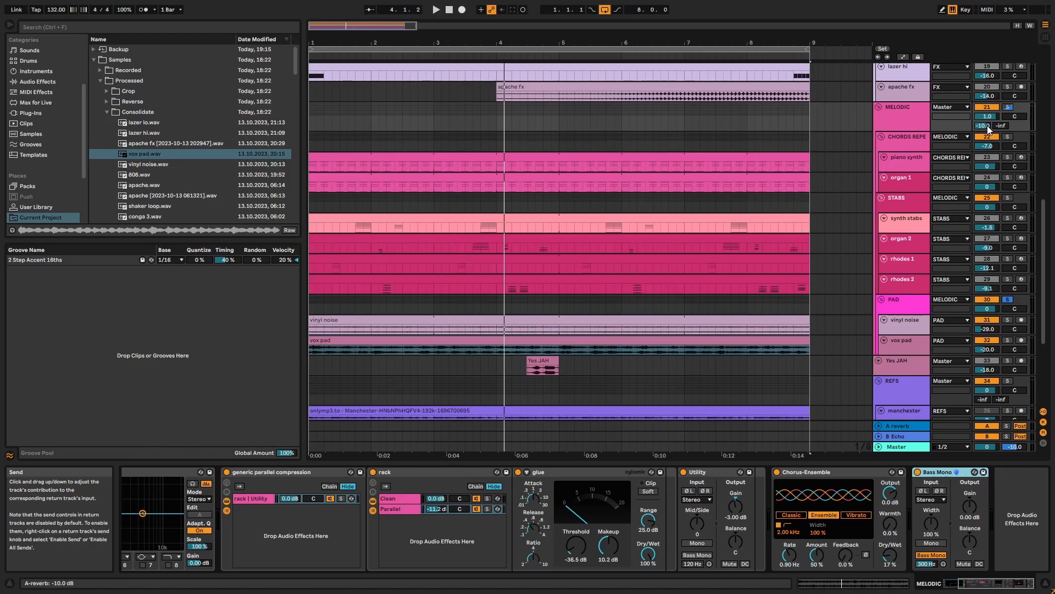
- Solo the Yes JAH track, play its clip from the start and view the track's device chain
{"action": "scroll", "coordinate": [926, 176], "scroll_direction": "down", "scroll_amount": 5}
{"action": "left_click", "coordinate": [907, 216]}
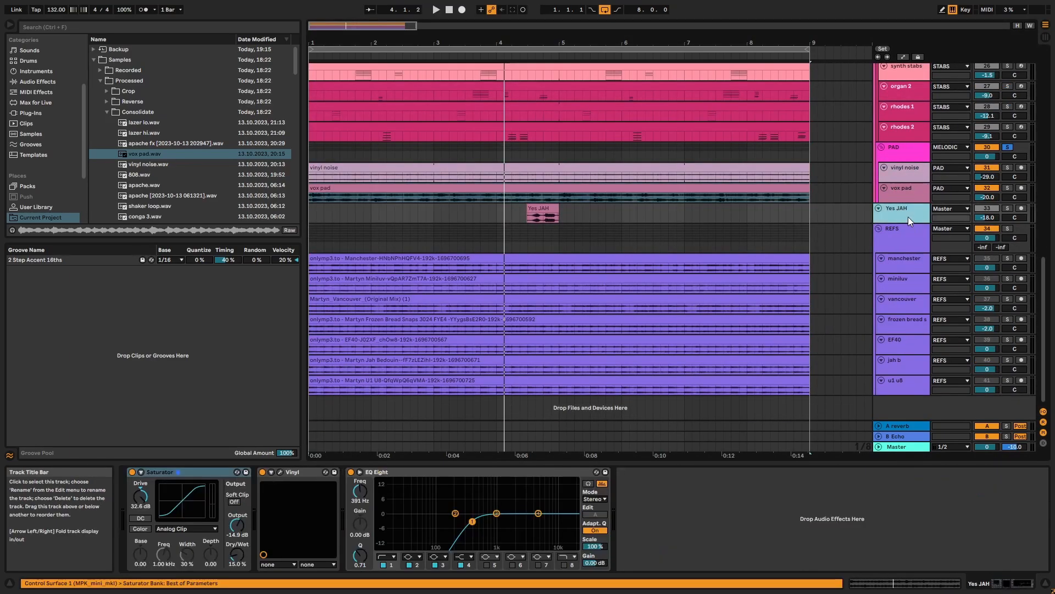
{"action": "left_click", "coordinate": [1008, 209]}
{"action": "left_click", "coordinate": [550, 208]}
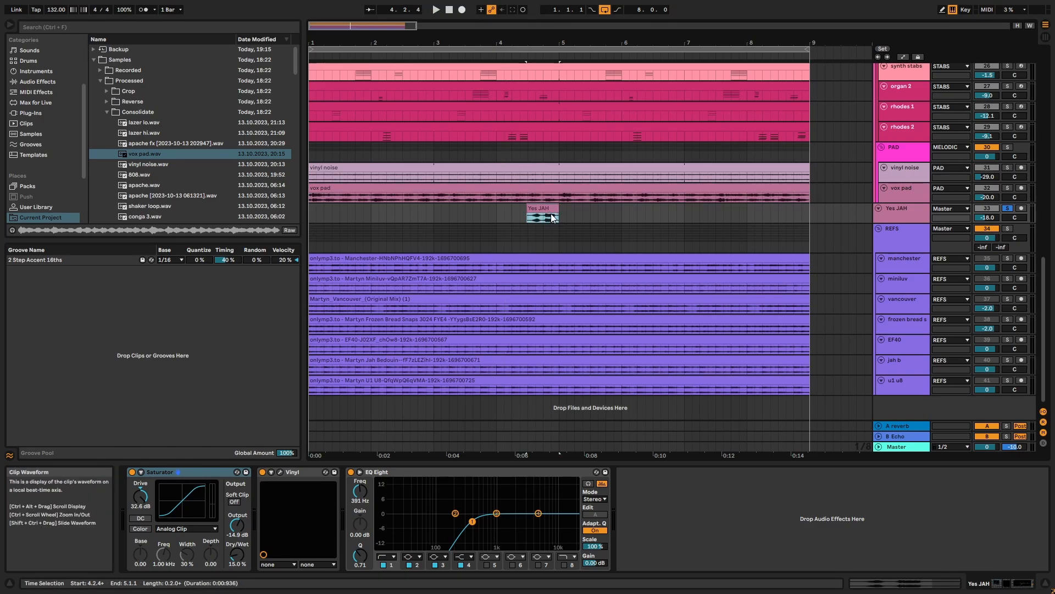
{"action": "key", "text": "space"}
{"action": "left_click", "coordinate": [916, 214]}
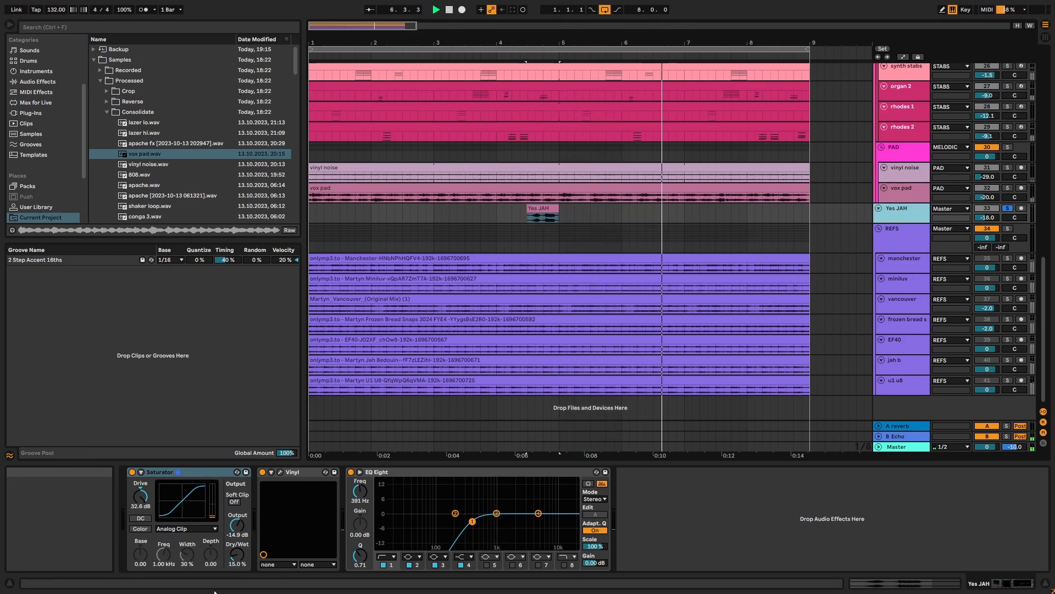
- Step through the Yes JAH track's Saturator, Vinyl and EQ Eight, opening the Vinyl plug-in window to view its settings and closing it
{"action": "left_click", "coordinate": [206, 473]}
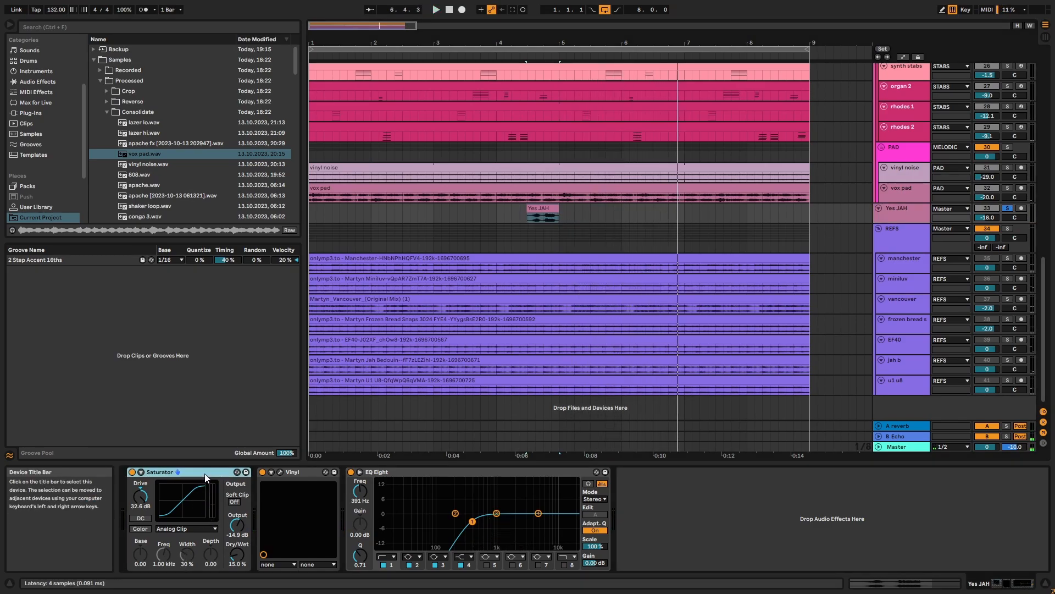
{"action": "left_click", "coordinate": [311, 472]}
{"action": "left_click", "coordinate": [280, 471]}
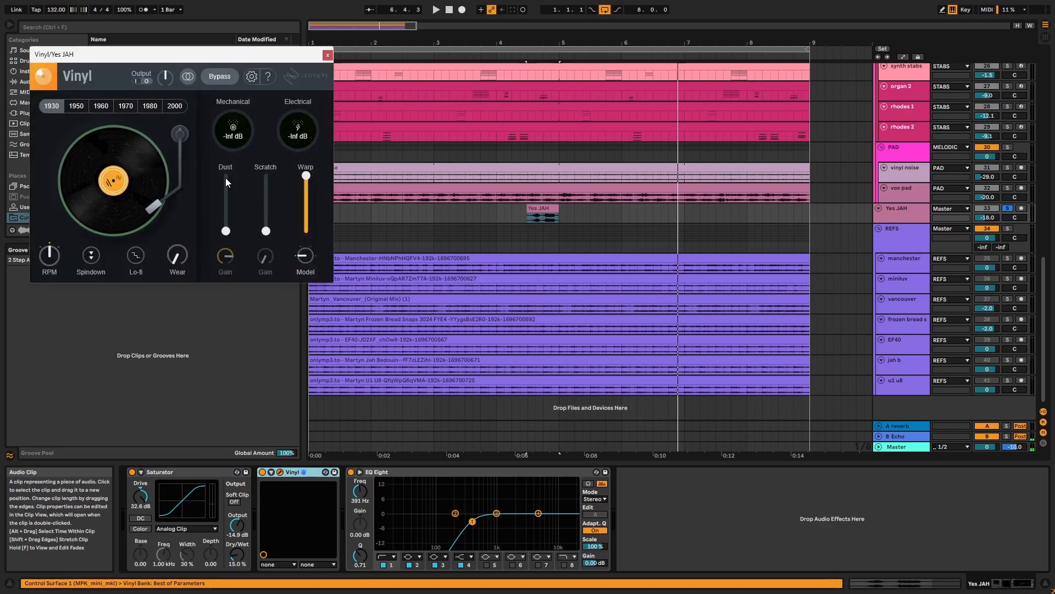
{"action": "left_click", "coordinate": [328, 54]}
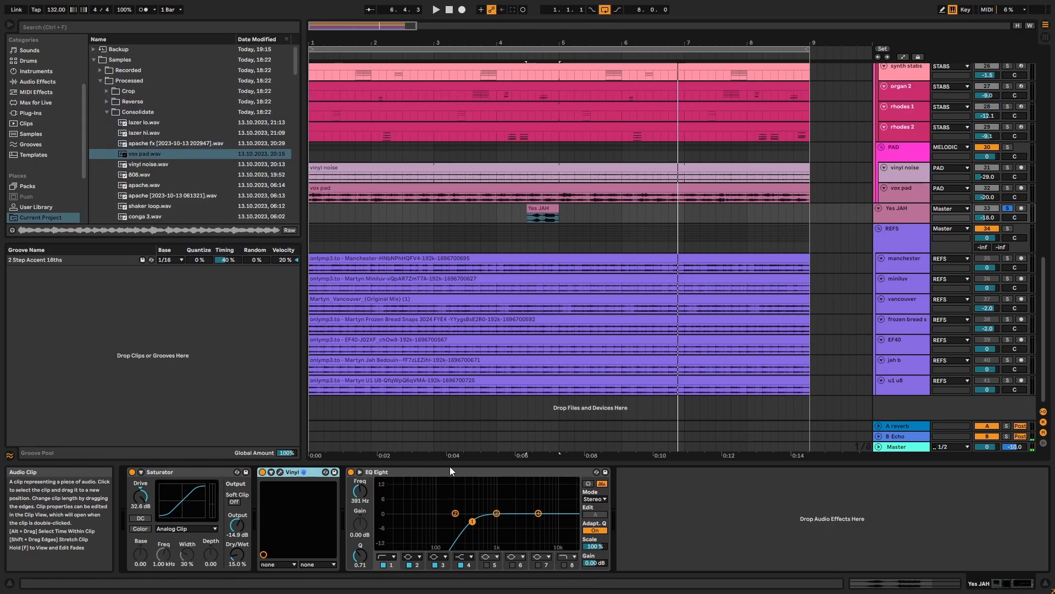
{"action": "left_click", "coordinate": [453, 469]}
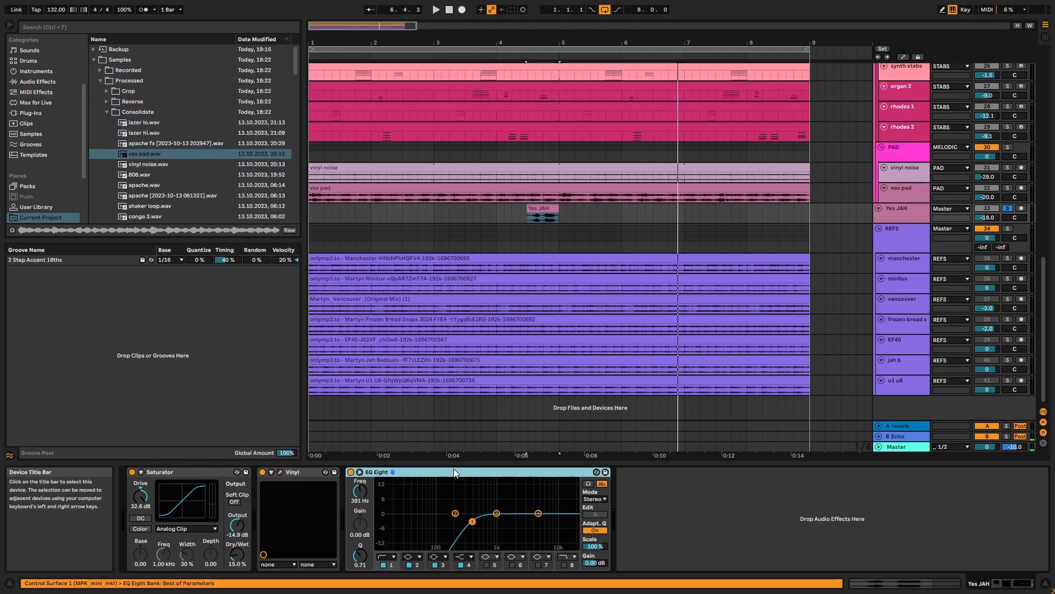
- Show the B-Echo send automation on the Yes JAH track and enlarge the track to view the envelope over the clip
{"action": "left_click", "coordinate": [902, 209]}
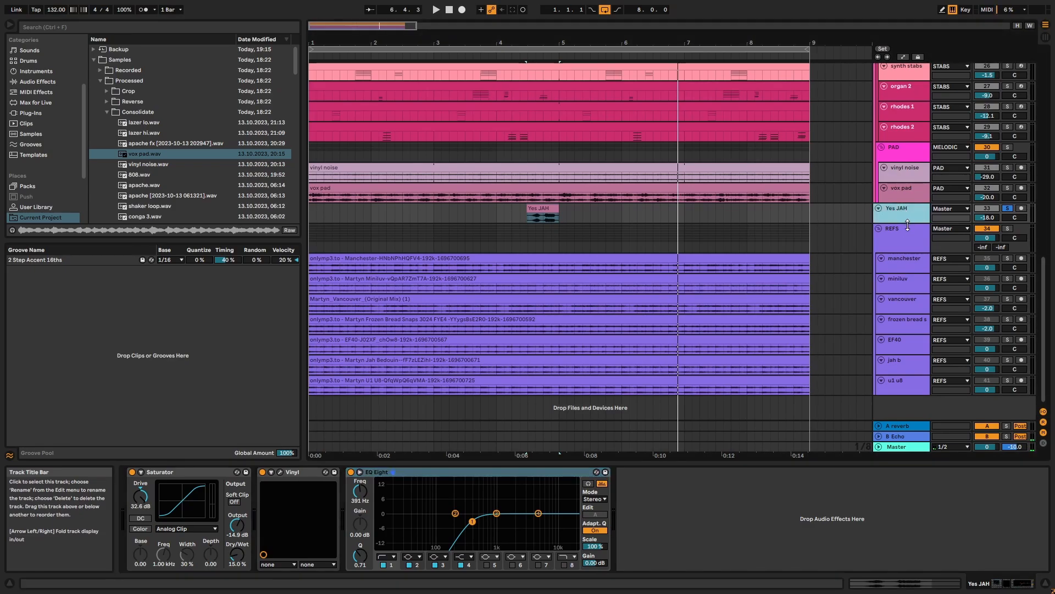
{"action": "left_click_drag", "start_coordinate": [906, 220], "coordinate": [912, 239]}
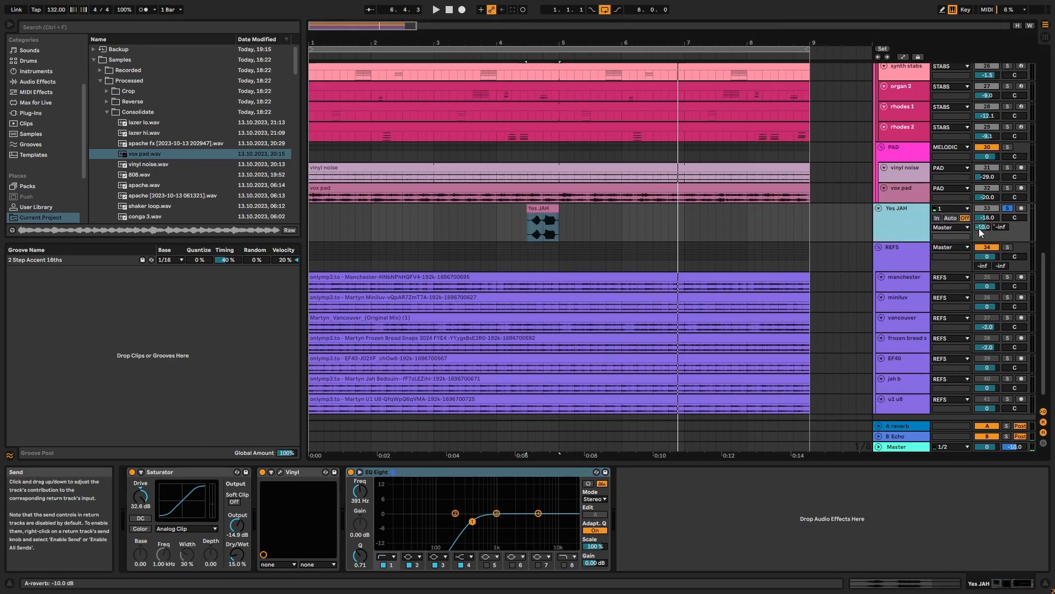
{"action": "right_click", "coordinate": [1005, 228]}
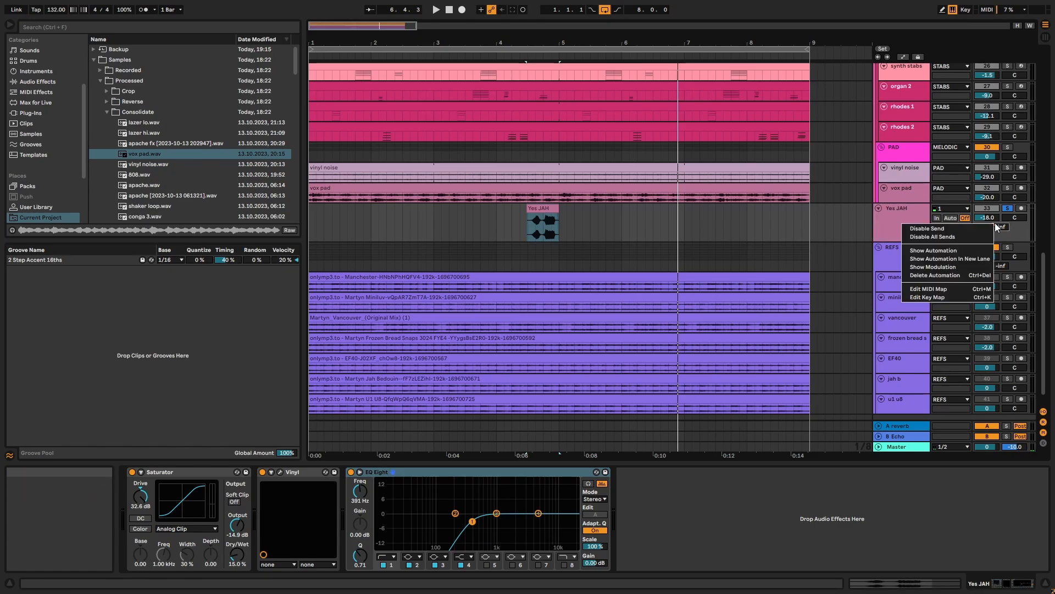
{"action": "left_click", "coordinate": [929, 251]}
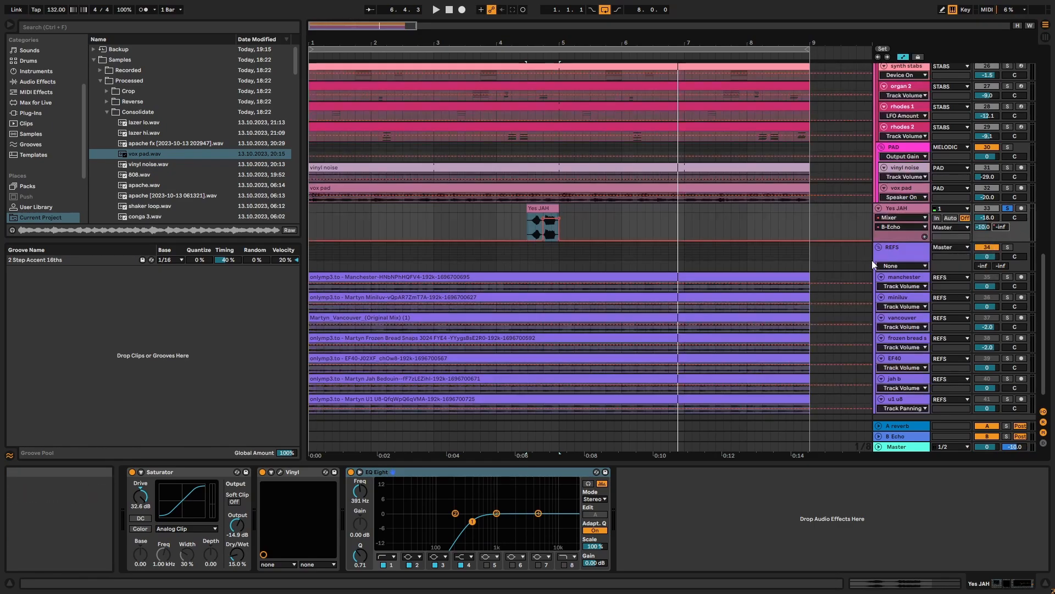
{"action": "left_click_drag", "start_coordinate": [906, 240], "coordinate": [777, 415]}
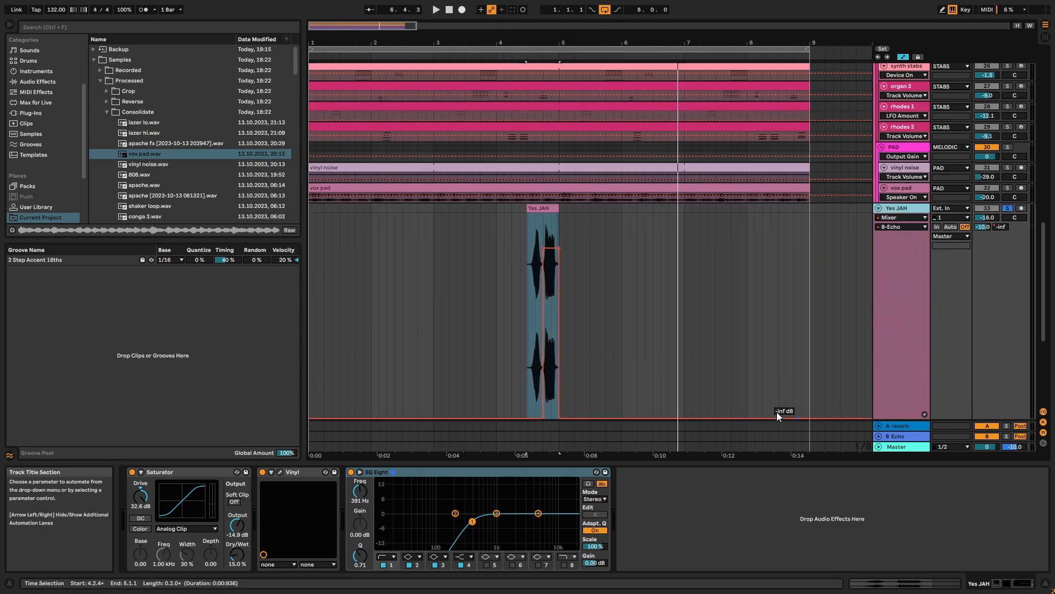
- Play the Yes JAH clip from just before its start to hear the echo throw, and examine the B Echo return's Echo device
{"action": "left_click", "coordinate": [523, 283]}
{"action": "key", "text": "space"}
{"action": "scroll", "coordinate": [674, 292], "scroll_direction": "down", "scroll_amount": 1}
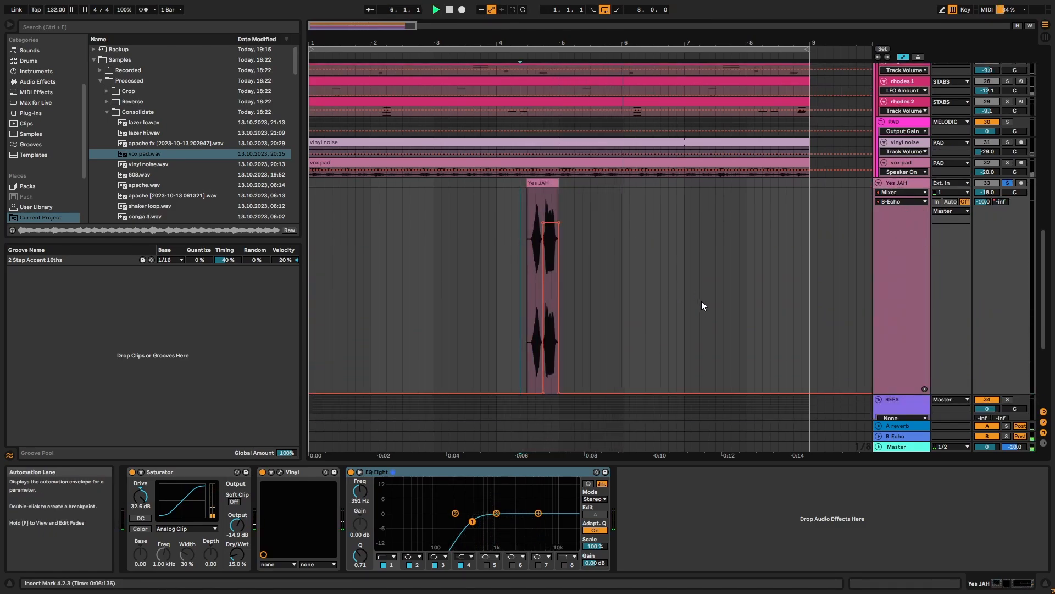
{"action": "left_click", "coordinate": [908, 435]}
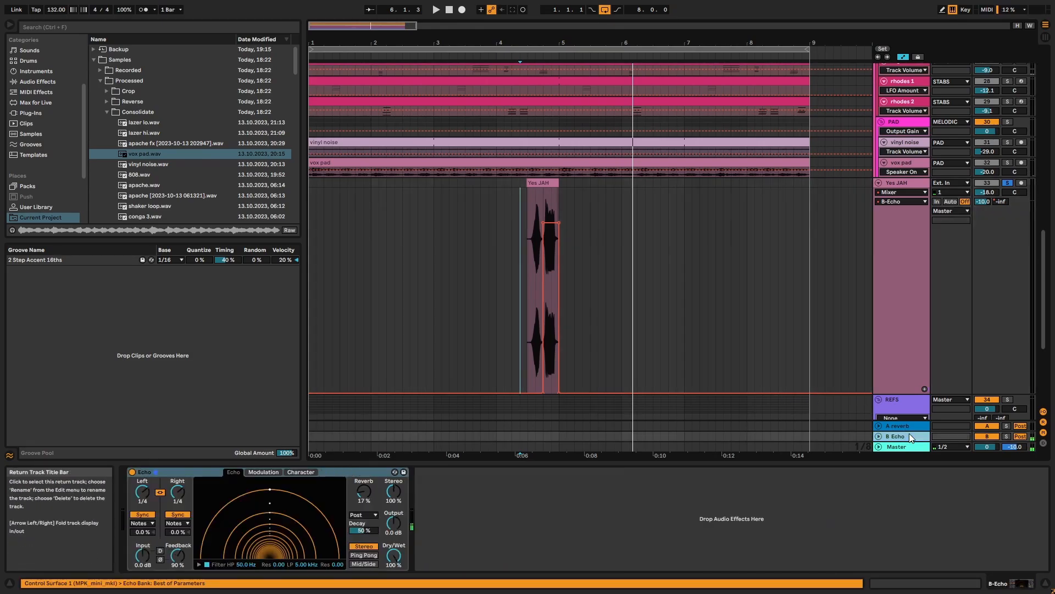
{"action": "left_click", "coordinate": [176, 559]}
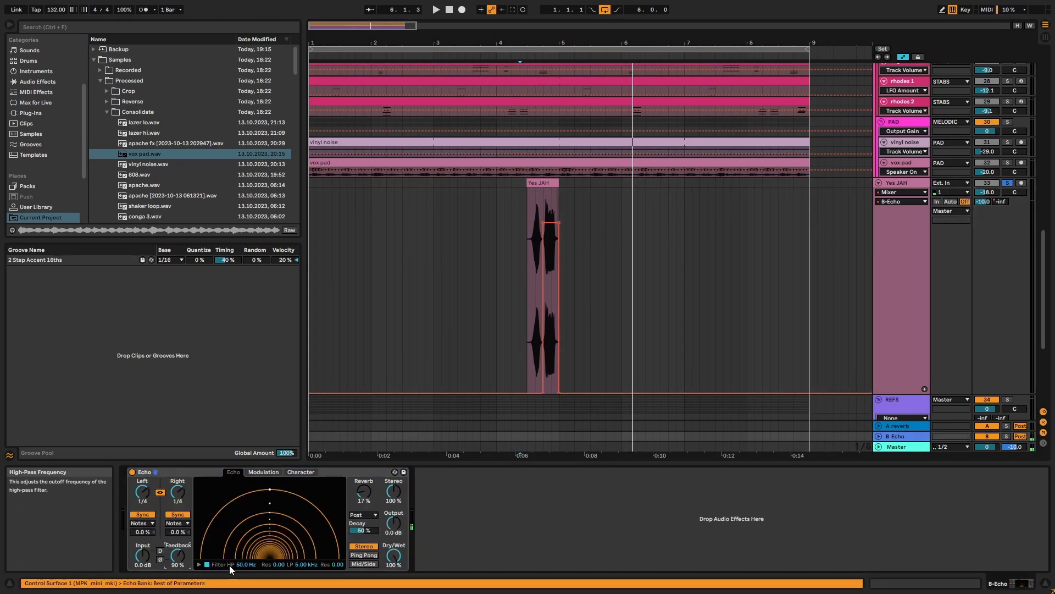